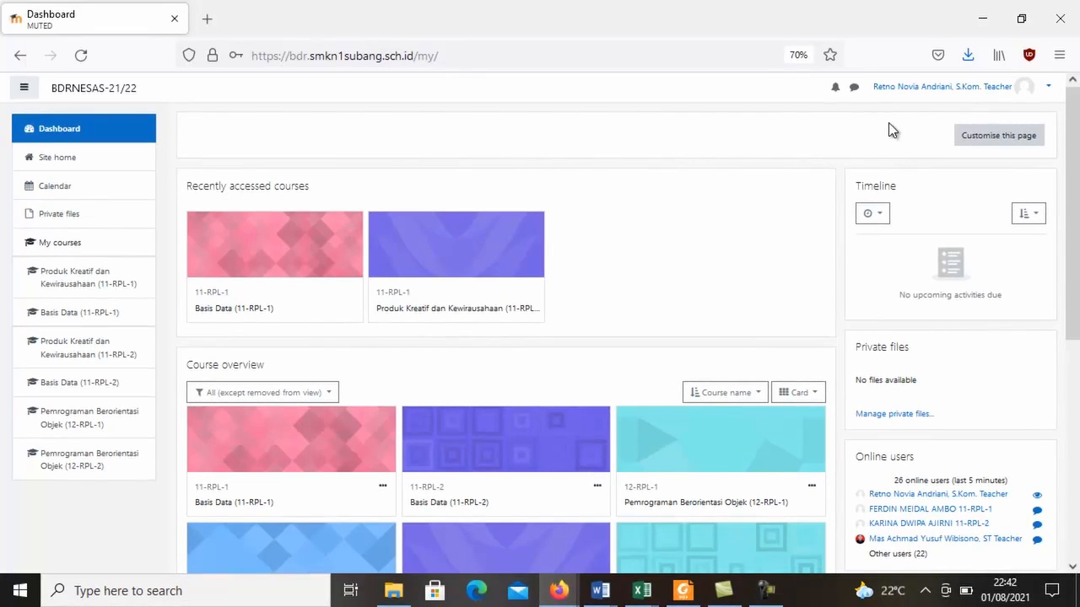
# Open the password change form from the account's profile page.
pyautogui.click(923, 91)
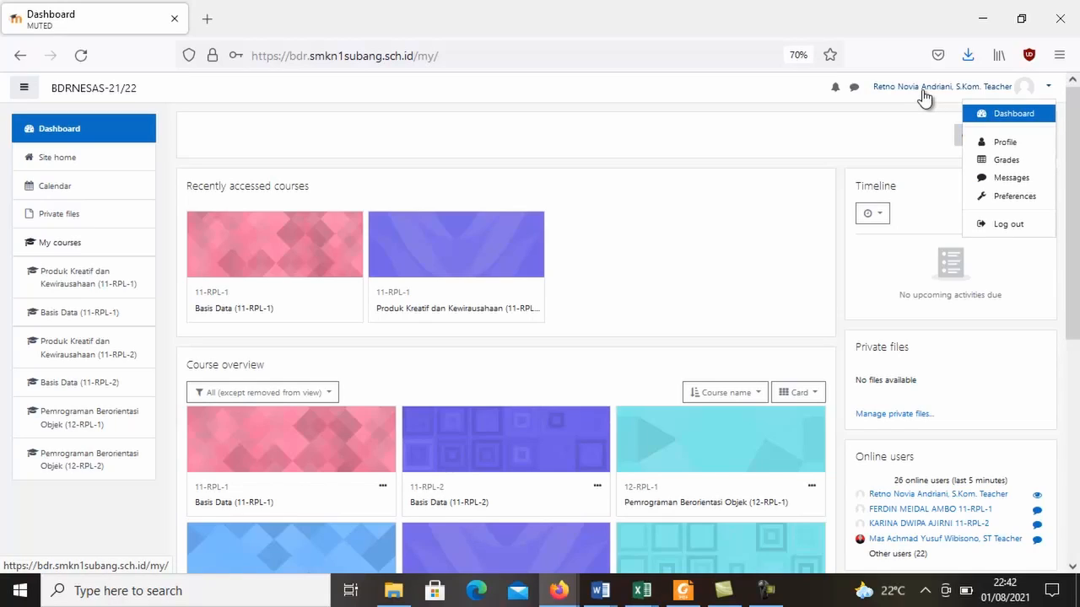
pyautogui.click(1005, 143)
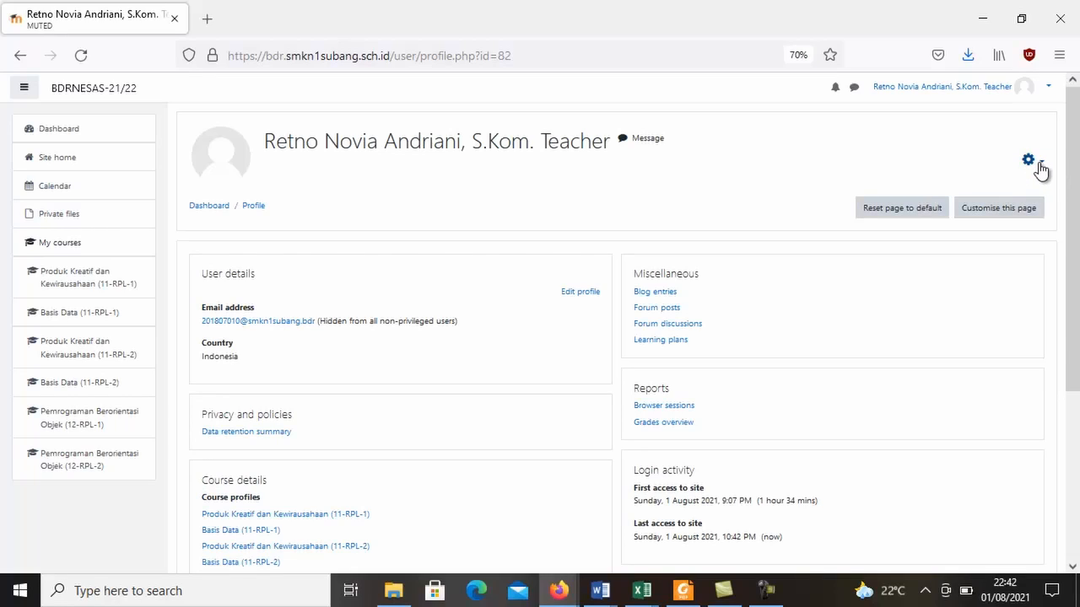
pyautogui.click(1041, 169)
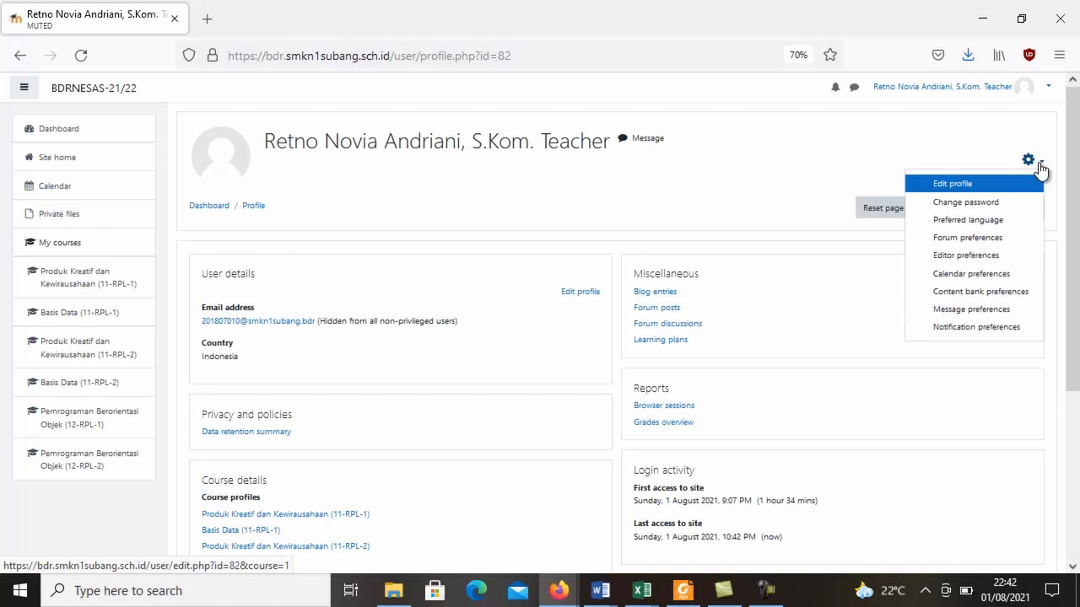
pyautogui.click(985, 203)
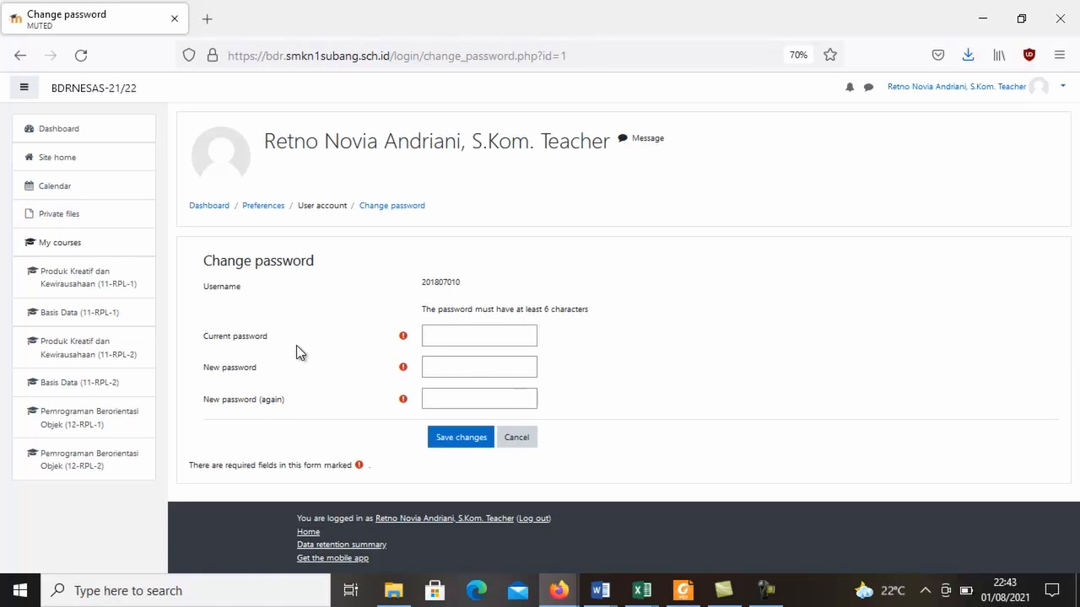
# Enter the current account password and the new password in the password change form.
pyautogui.click(452, 340)
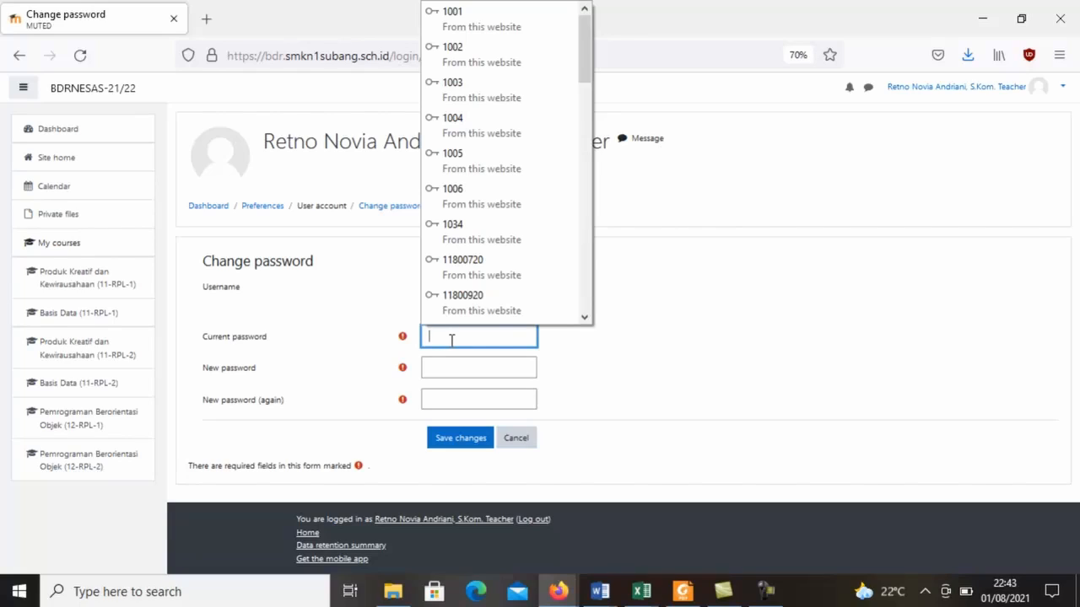
pyautogui.write('1')
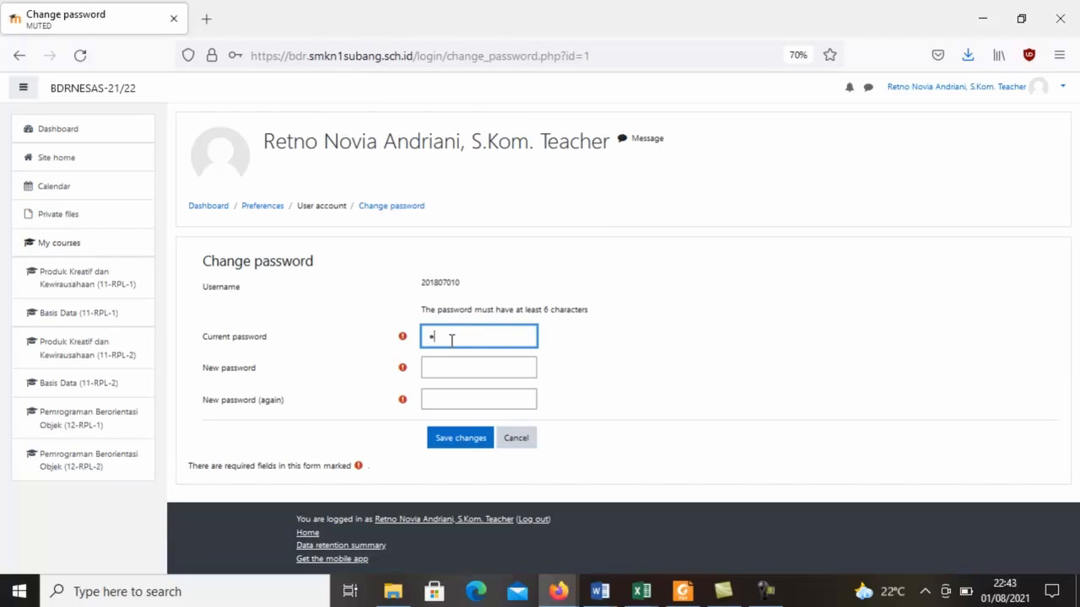
pyautogui.write('23456')
pyautogui.click(452, 370)
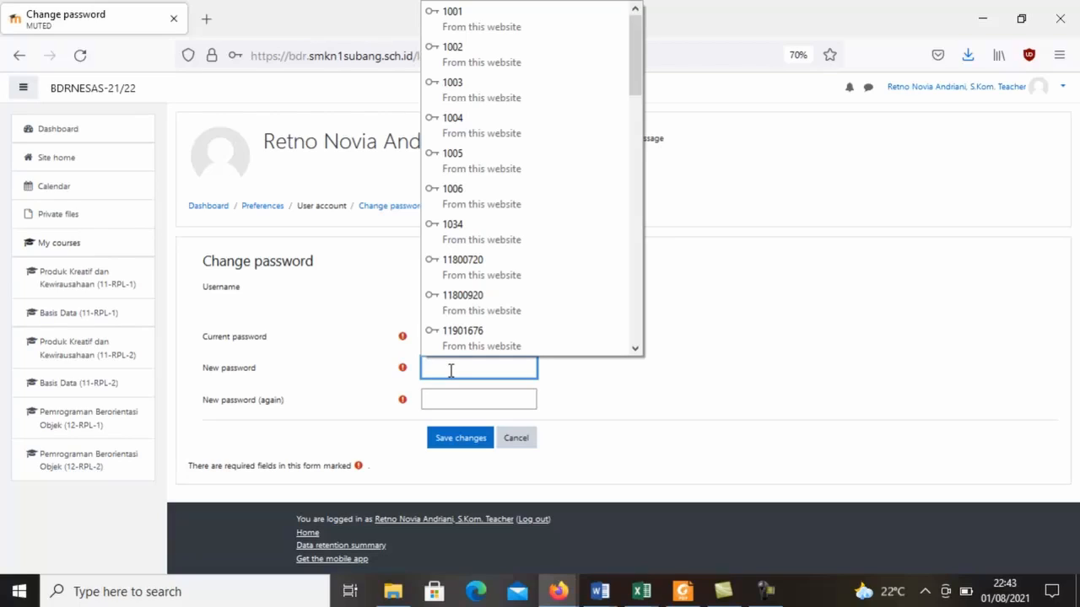
pyautogui.write('12345678')
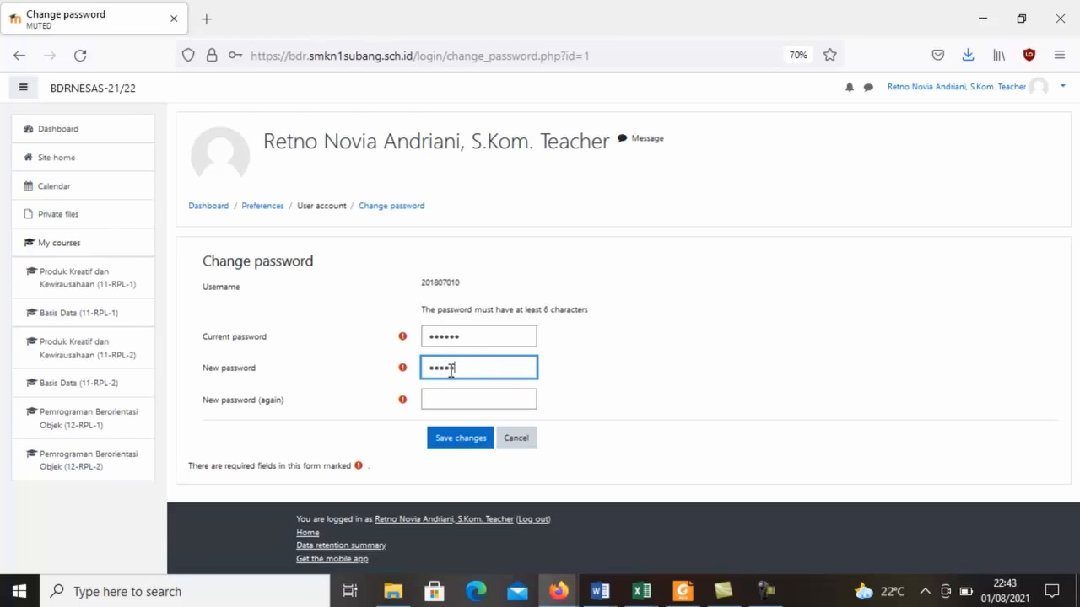
pyautogui.write('901')
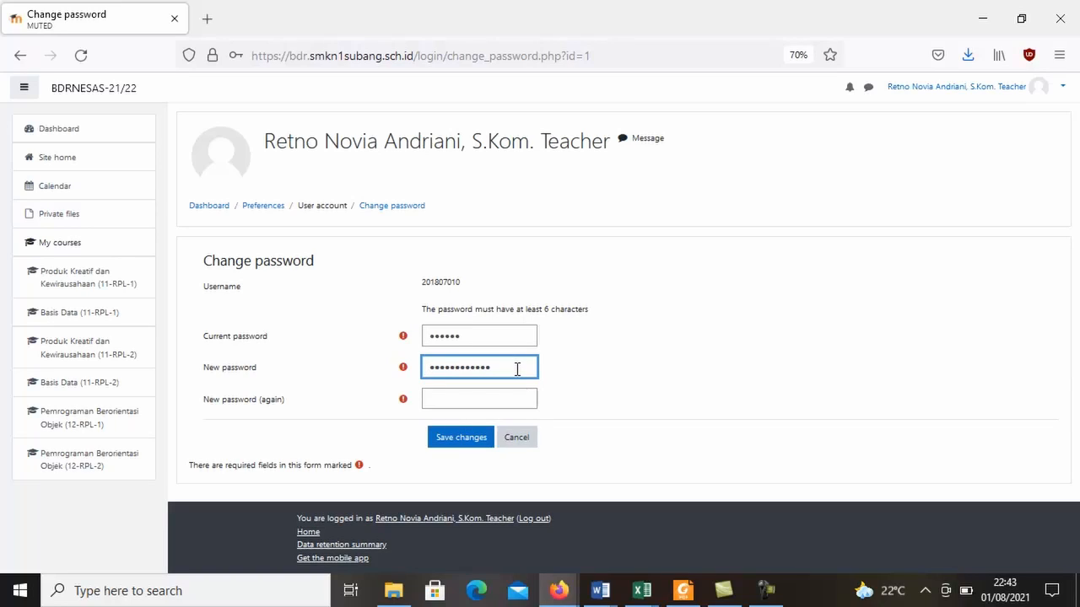
# Repeat the new password and save the change, declining to update any browser-saved login, and continue to the preferences.
pyautogui.click(502, 402)
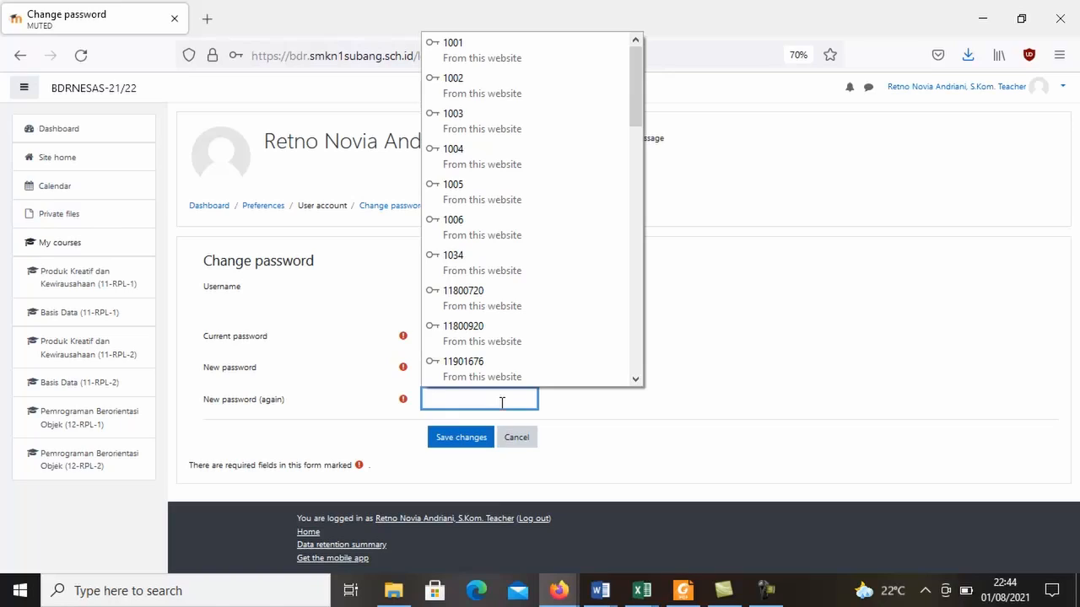
pyautogui.write('••••••')
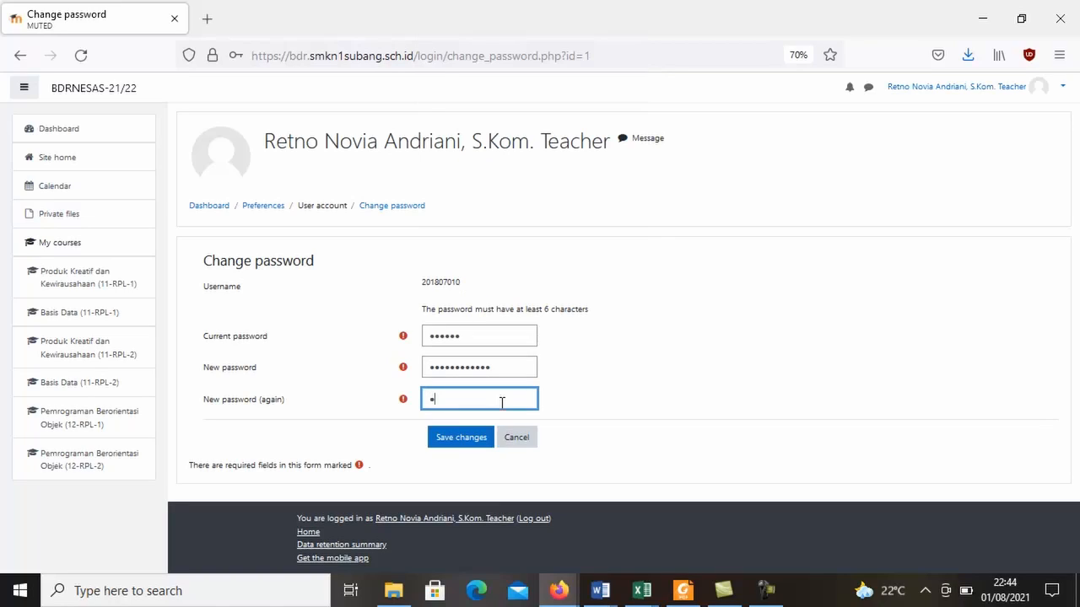
pyautogui.write('•••••')
pyautogui.click(470, 437)
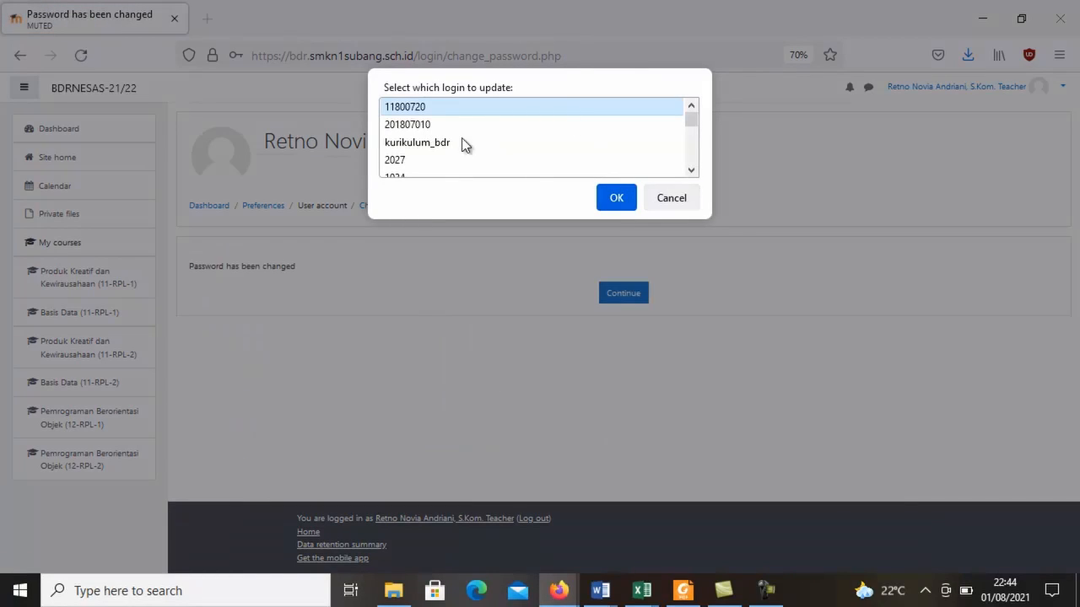
pyautogui.click(681, 203)
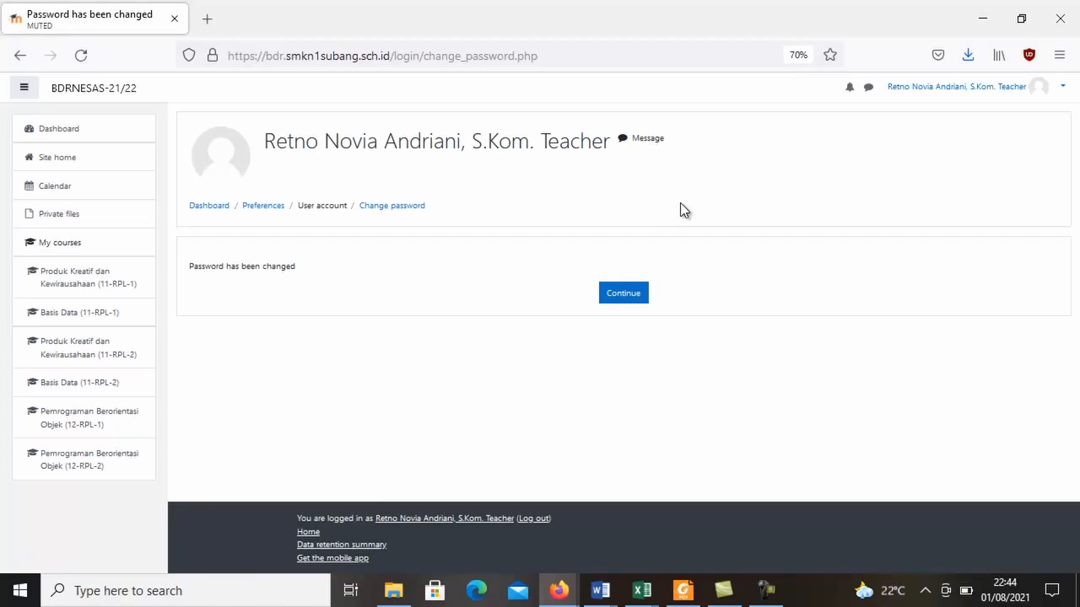
pyautogui.click(620, 297)
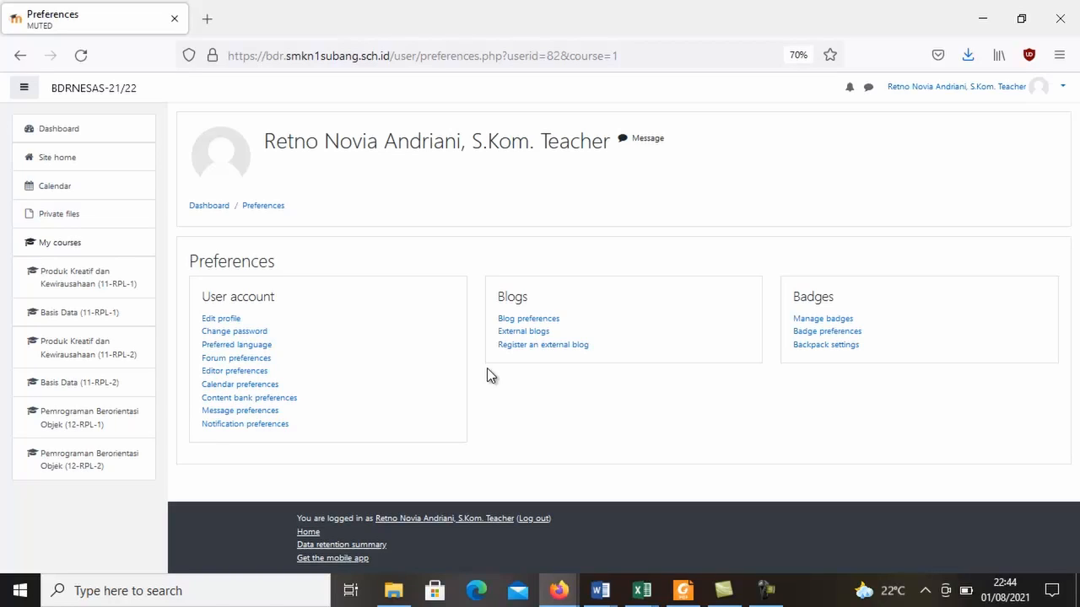
# Upload PAS FOTO.jpeg from the Pictures folder as the new user picture in the profile and update the profile.
pyautogui.click(235, 321)
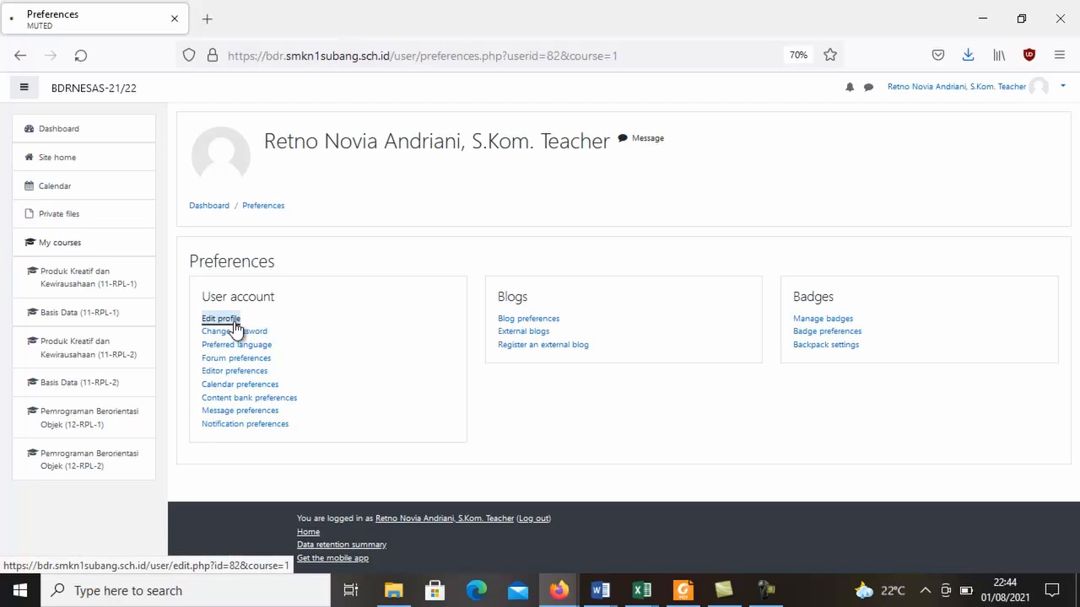
pyautogui.moveTo(1074, 221); pyautogui.dragTo(1070, 354)
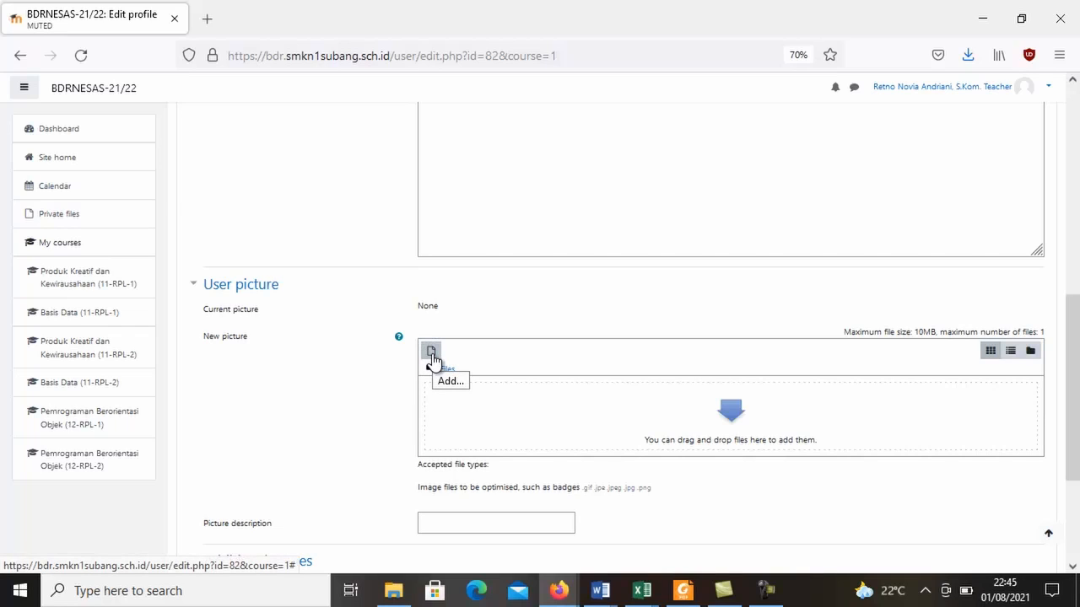
pyautogui.click(431, 357)
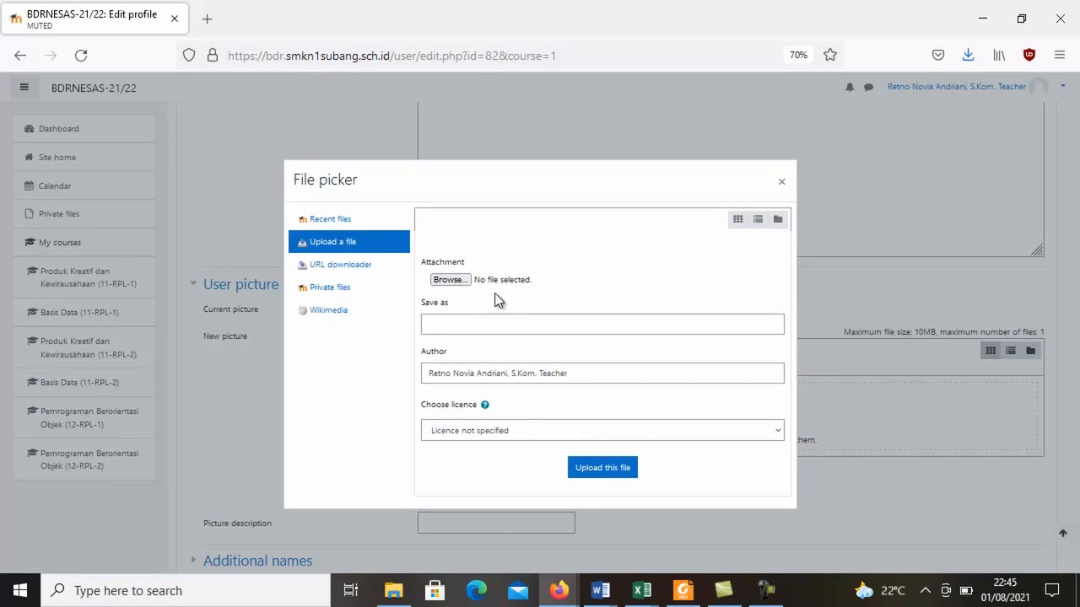
pyautogui.click(447, 283)
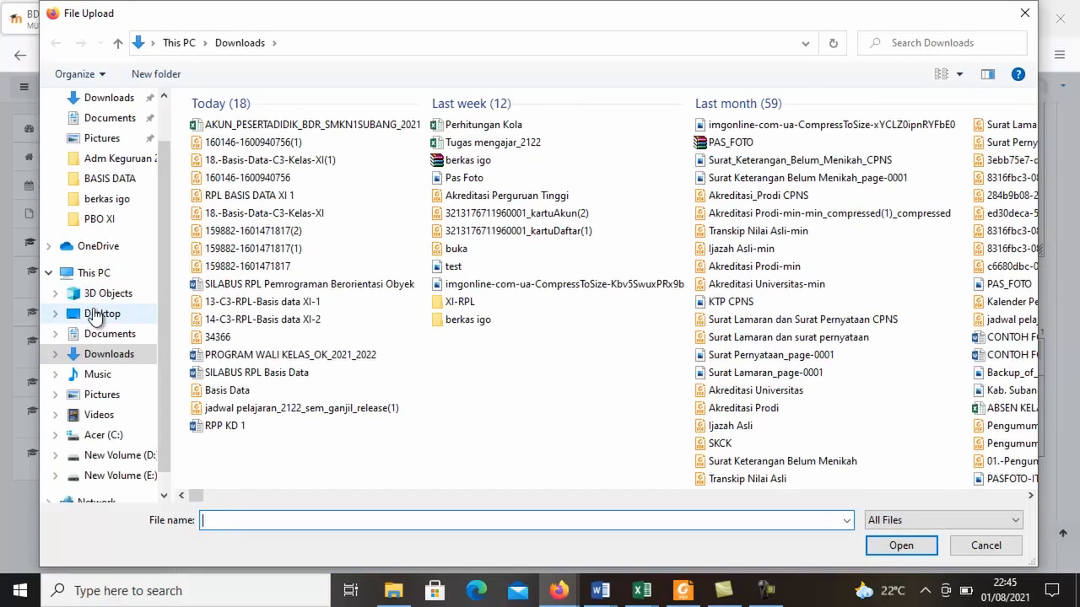
pyautogui.click(100, 400)
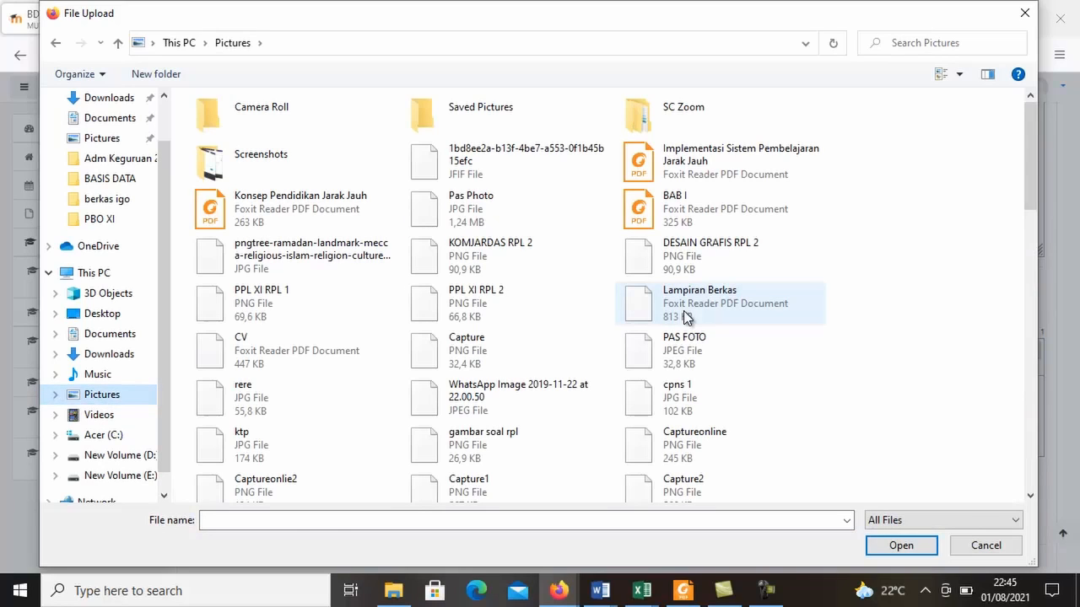
pyautogui.click(687, 361)
pyautogui.click(897, 546)
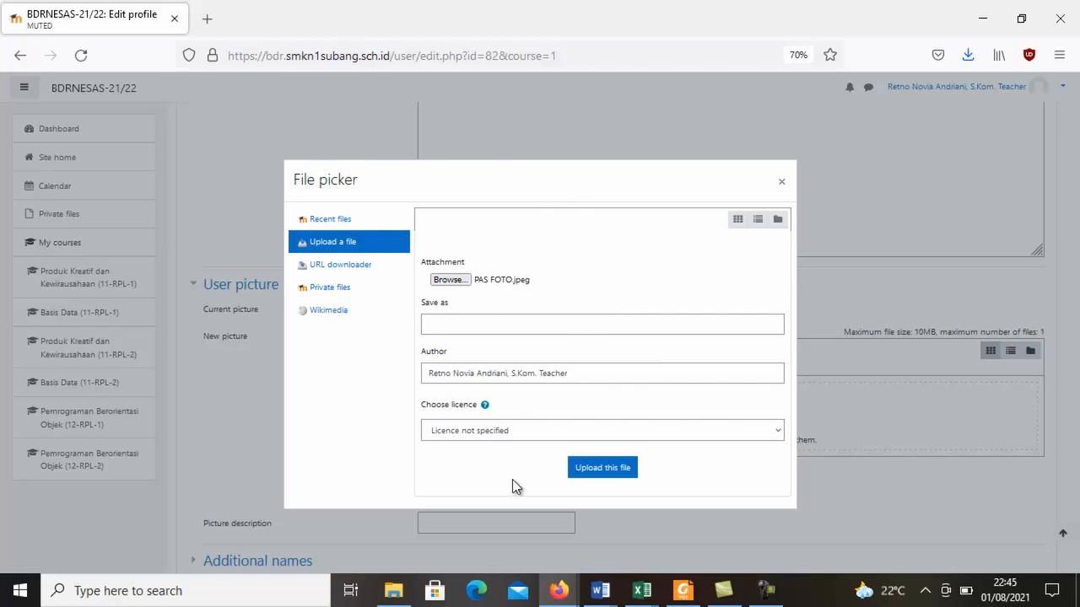
pyautogui.click(588, 477)
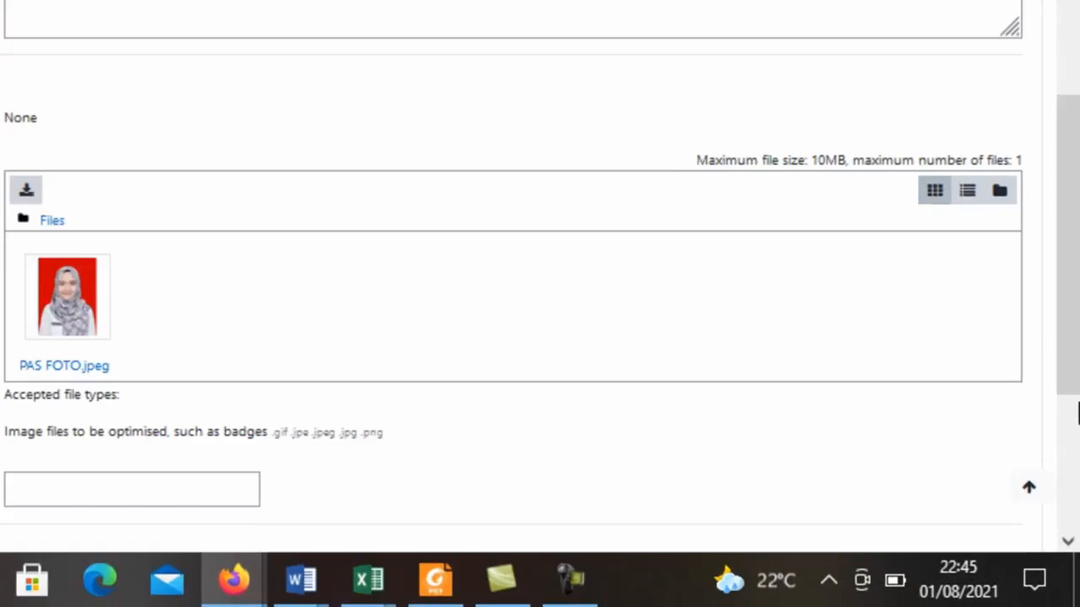
pyautogui.scroll(-5, 1077, 413)
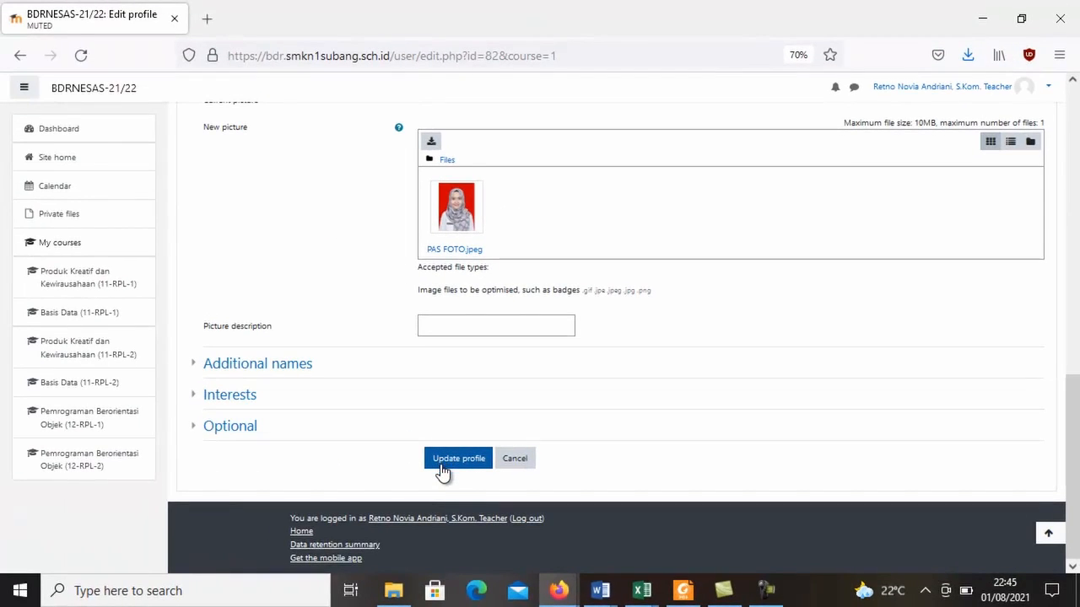
pyautogui.click(441, 471)
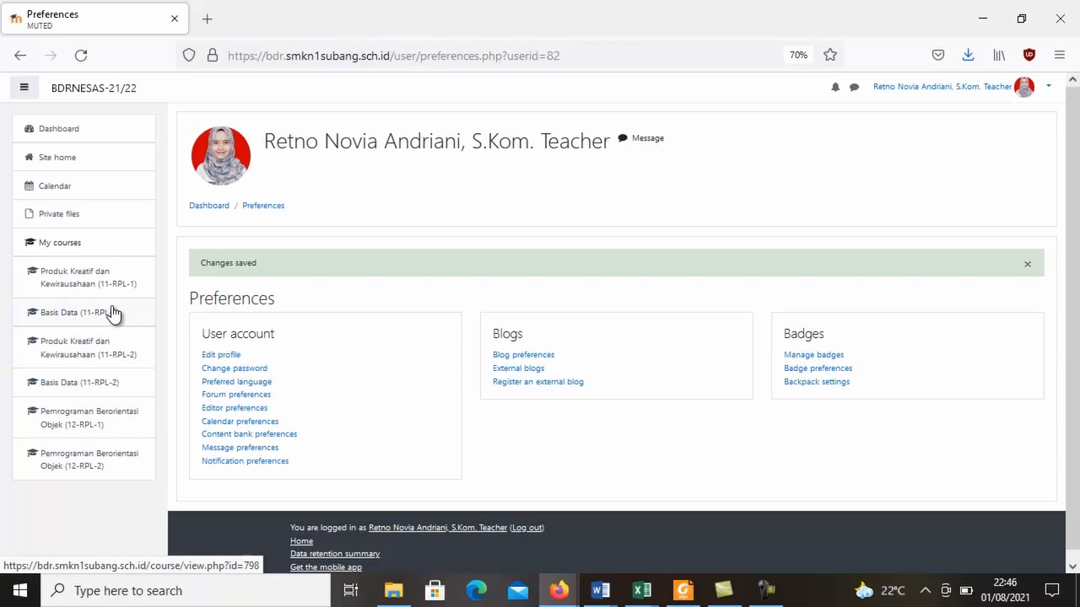
# Open the Basis Data (11-RPL-2) course and turn on editing for it.
pyautogui.click(112, 385)
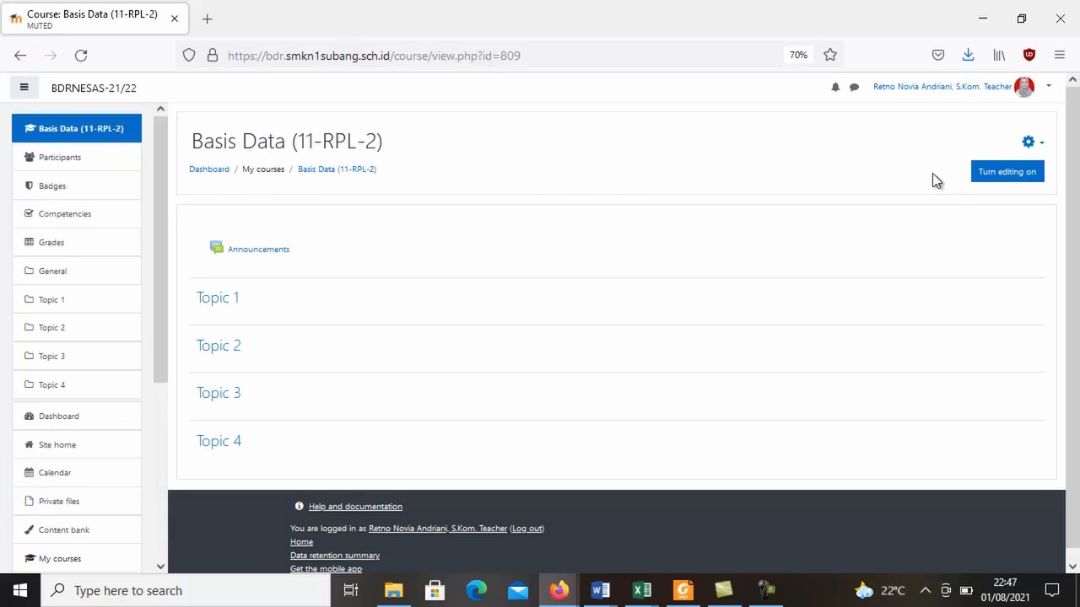
pyautogui.click(985, 186)
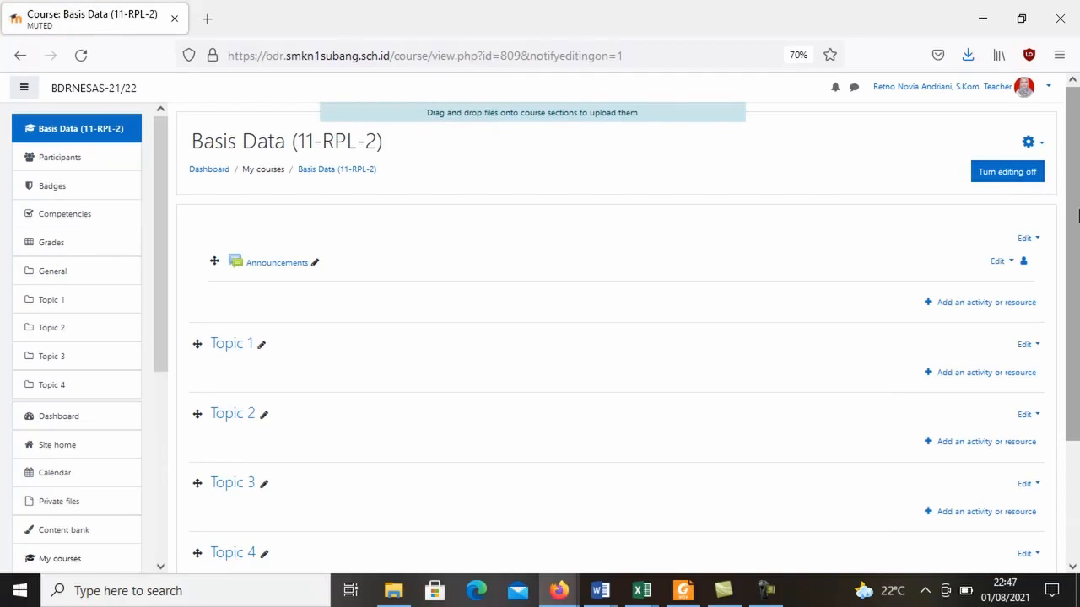
pyautogui.moveTo(1078, 263)
pyautogui.mouseDown()
pyautogui.moveTo(1076, 301)
pyautogui.moveTo(1076, 257)
pyautogui.mouseUp()
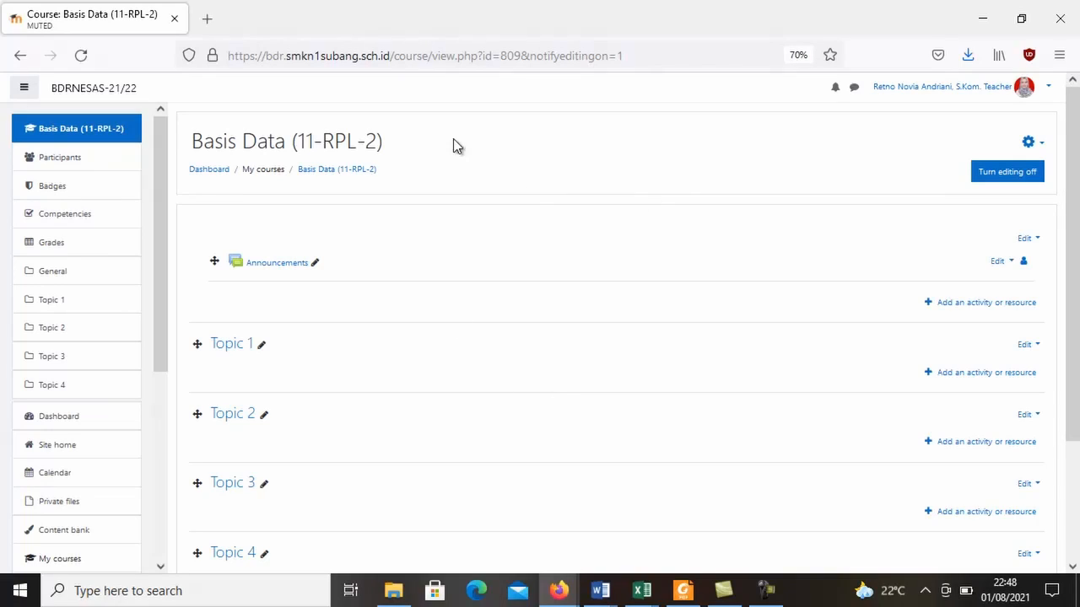
# Rename the course's Announcements forum to "Pengumuman Penting".
pyautogui.click(316, 267)
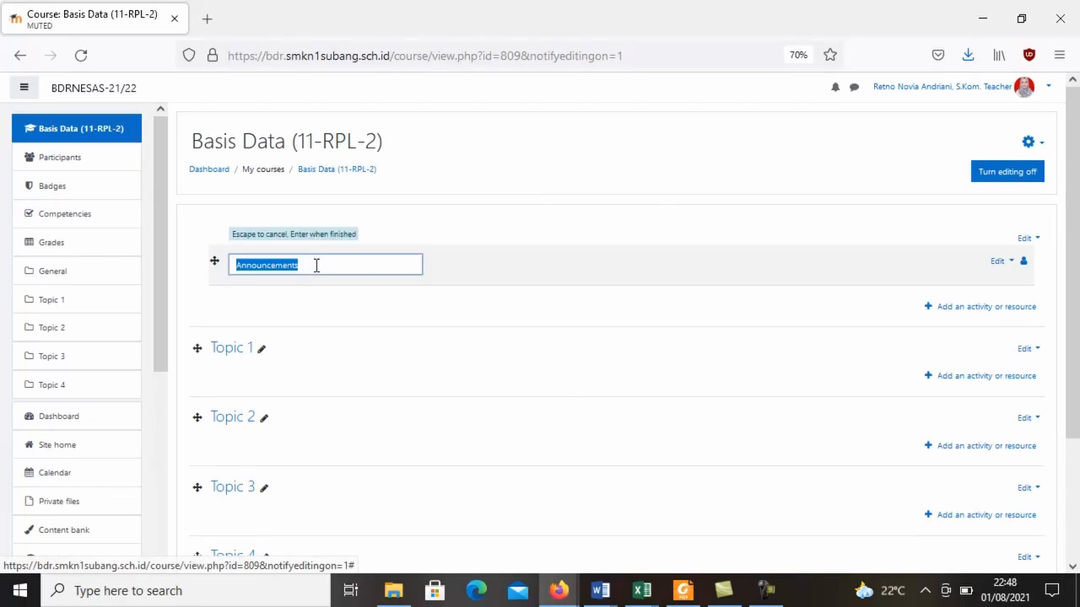
pyautogui.write('Pe')
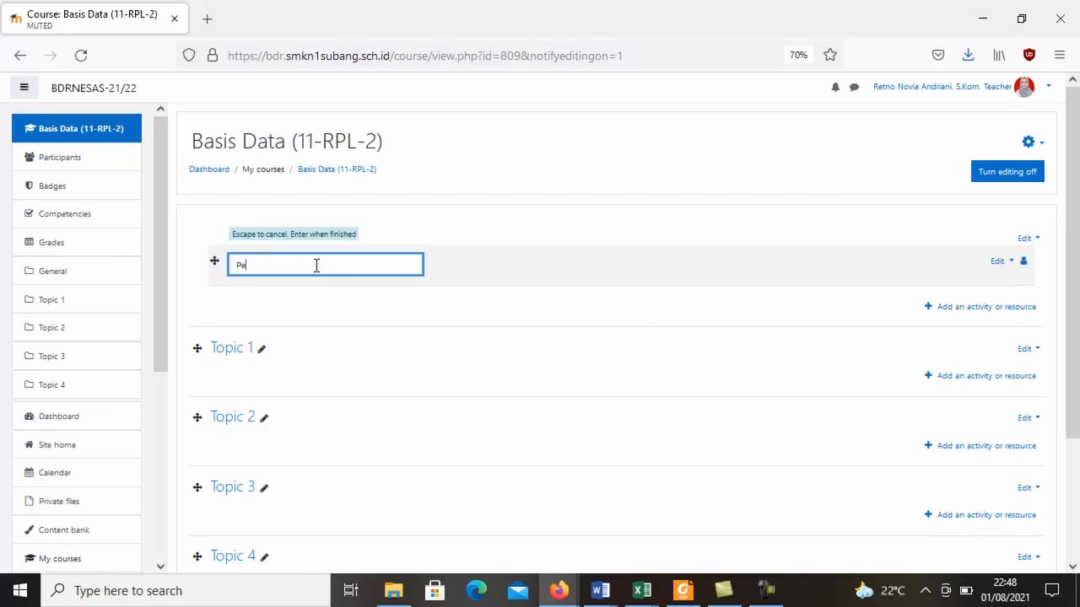
pyautogui.write('ngumuman penting')
pyautogui.press('BackSpace')
pyautogui.press('BackSpace')
pyautogui.press('BackSpace')
pyautogui.press('BackSpace')
pyautogui.press('BackSpace')
pyautogui.press('BackSpace')
pyautogui.press('BackSpace')
pyautogui.write('Penting')
pyautogui.moveTo(345, 267); pyautogui.dragTo(220, 275)
pyautogui.hotkey('ctrl', 'c')
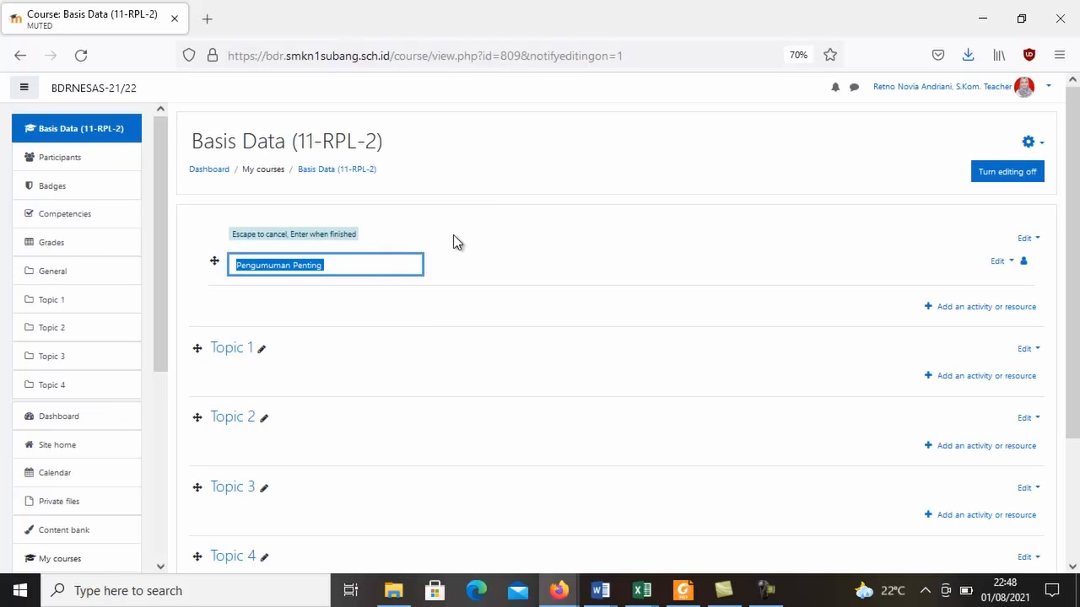
pyautogui.press('Escape')
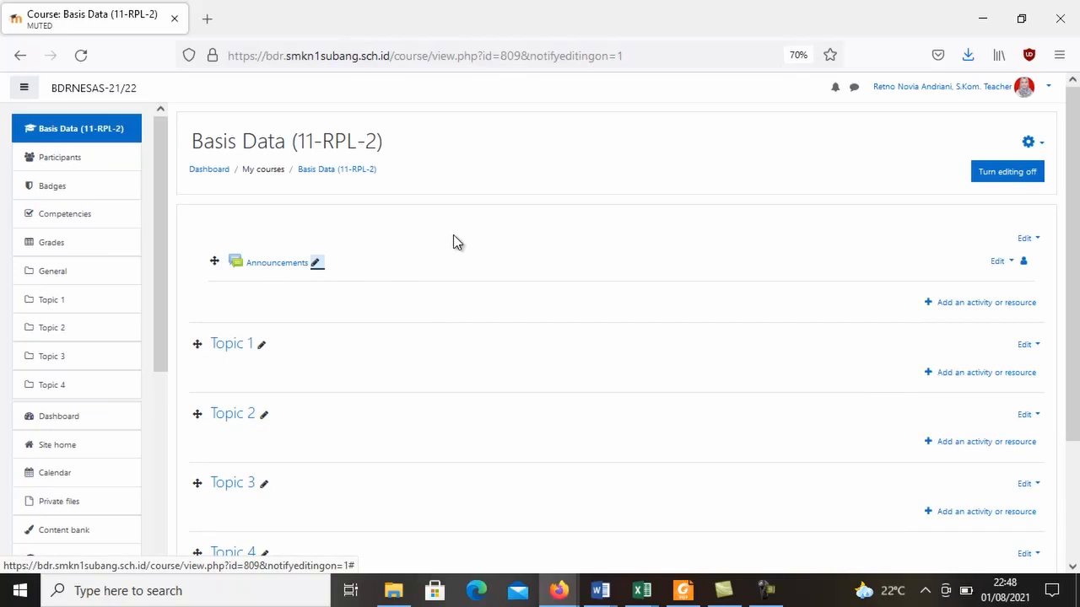
pyautogui.click(315, 263)
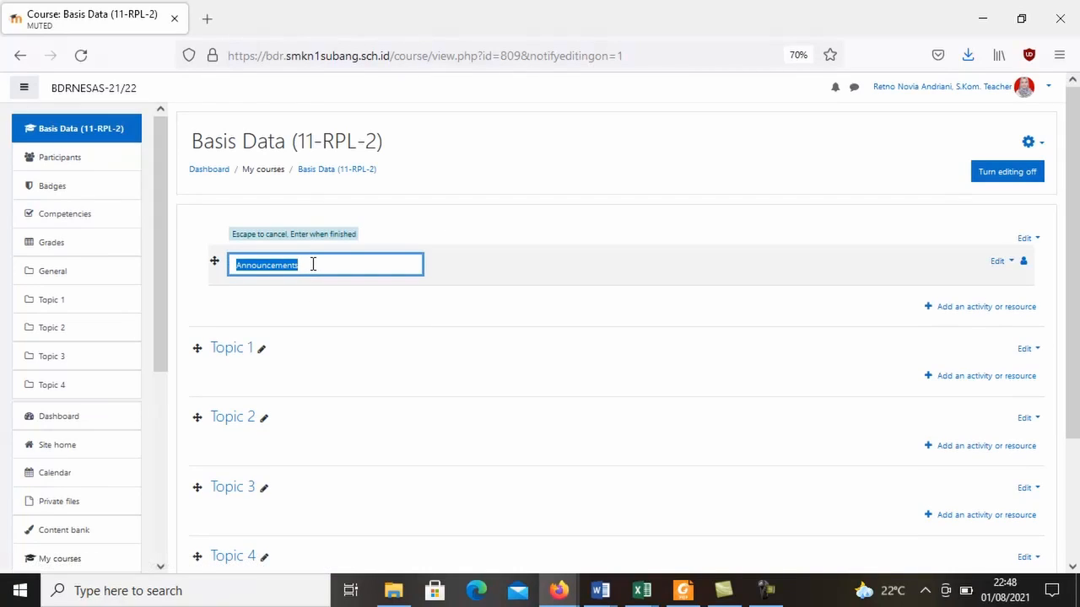
pyautogui.hotkey('ctrl', 'v')
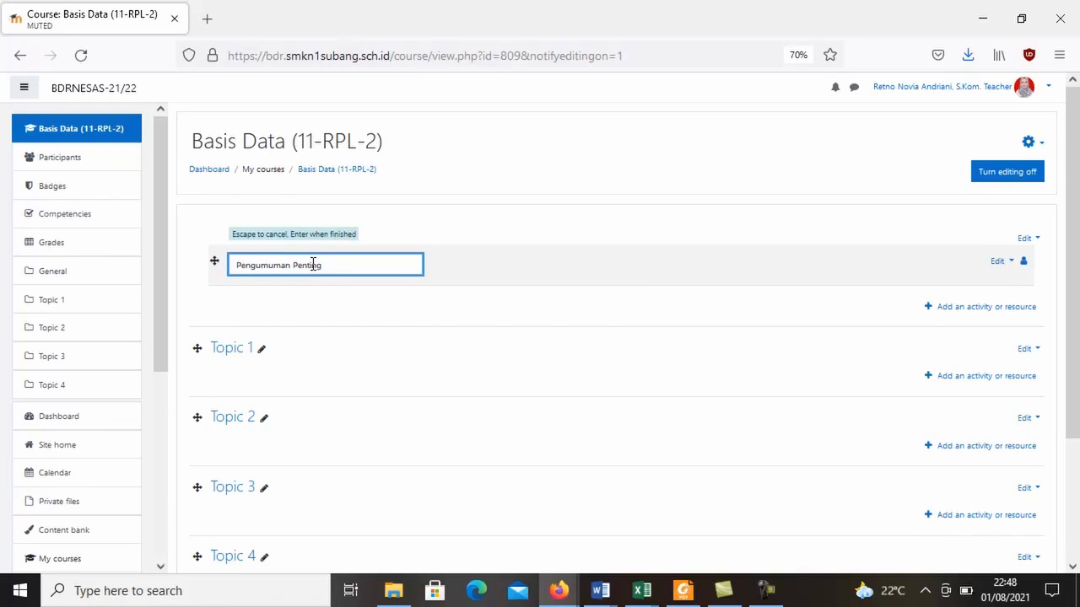
pyautogui.press('Return')
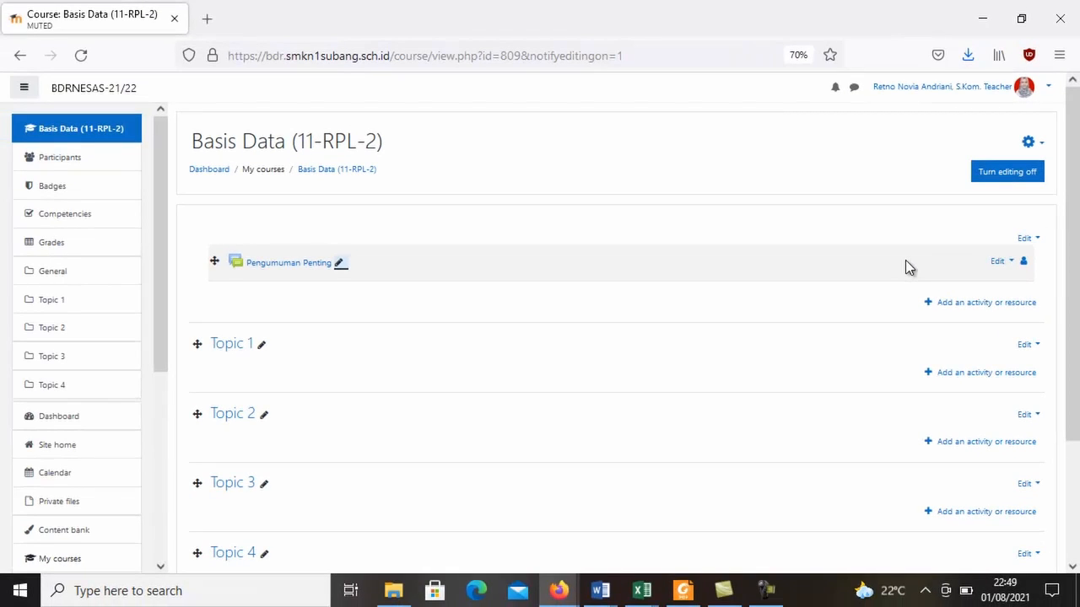
# Open the settings of the course's Pengumuman Penting forum for editing.
pyautogui.click(997, 261)
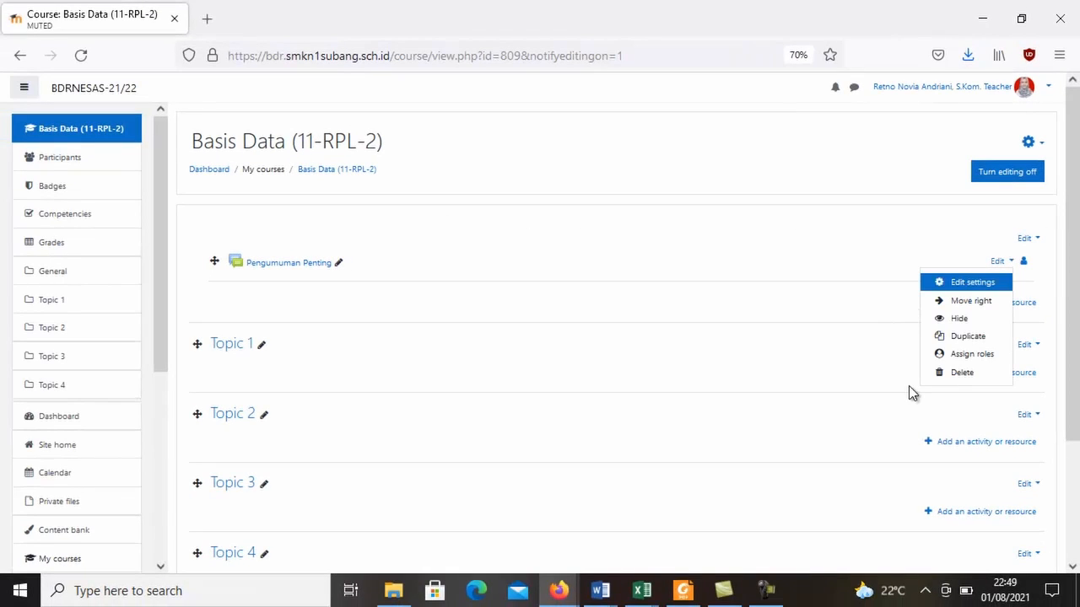
pyautogui.click(997, 261)
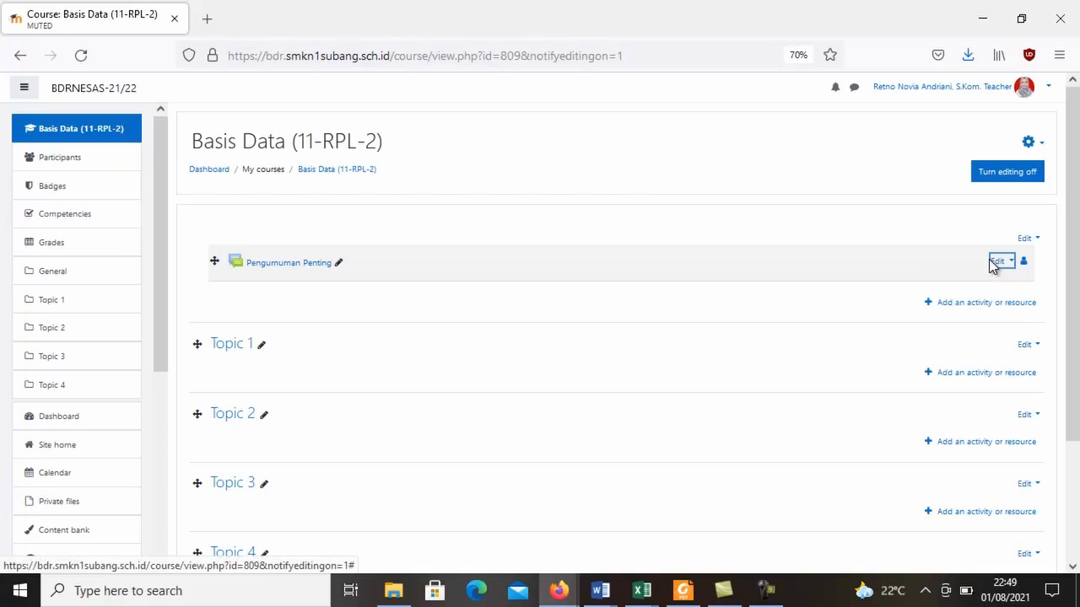
pyautogui.click(999, 263)
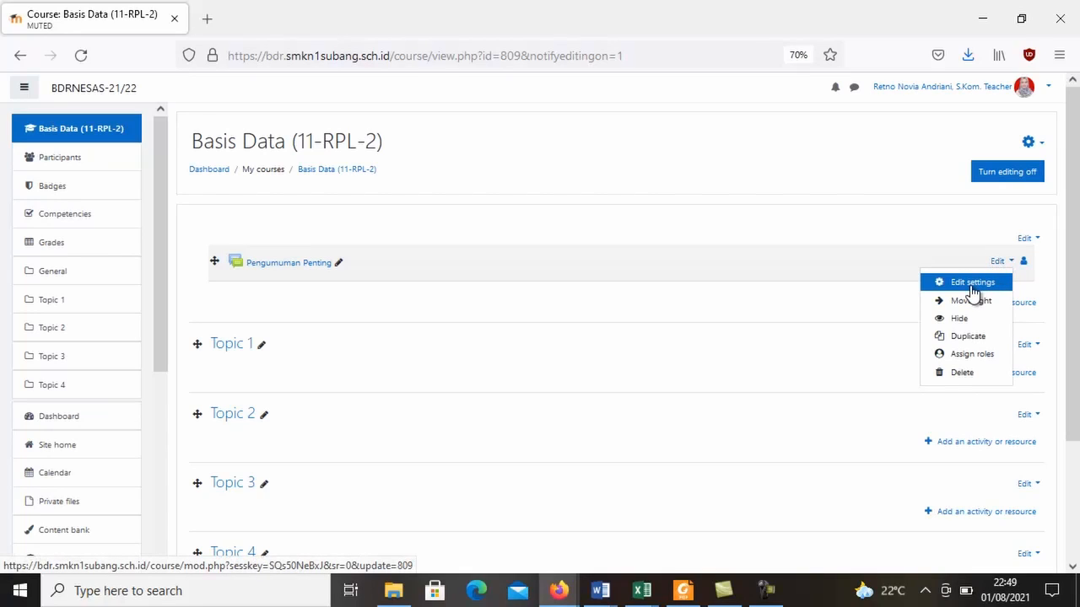
pyautogui.click(970, 283)
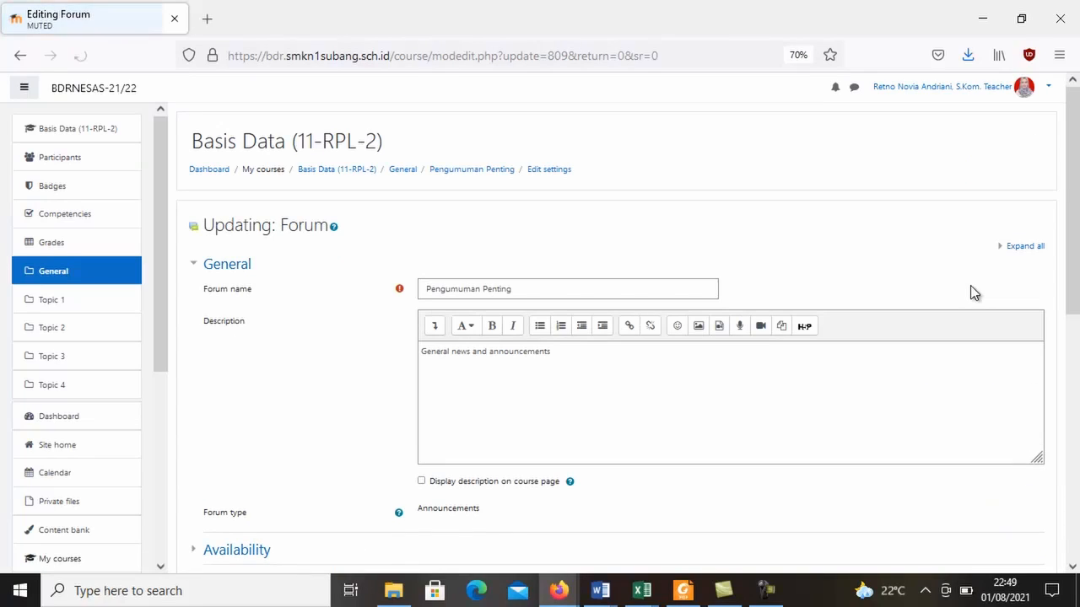
# Replace the forum's description text with the greeting "Assalammualaikum...".
pyautogui.moveTo(1074, 234); pyautogui.dragTo(1076, 283)
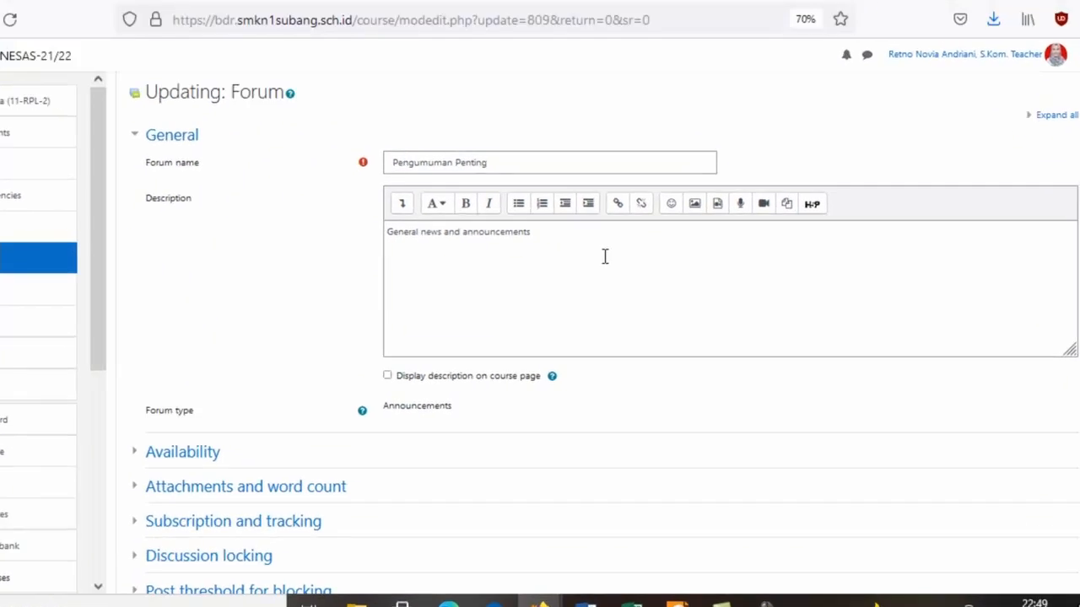
pyautogui.click(575, 256)
pyautogui.moveTo(416, 128); pyautogui.dragTo(111, 109)
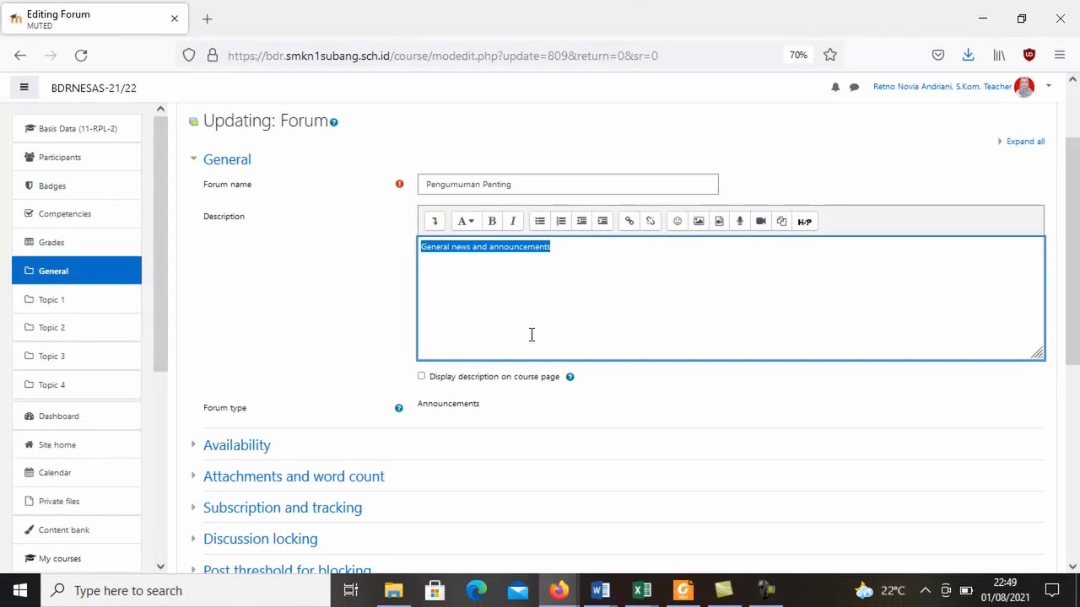
pyautogui.press('BackSpace')
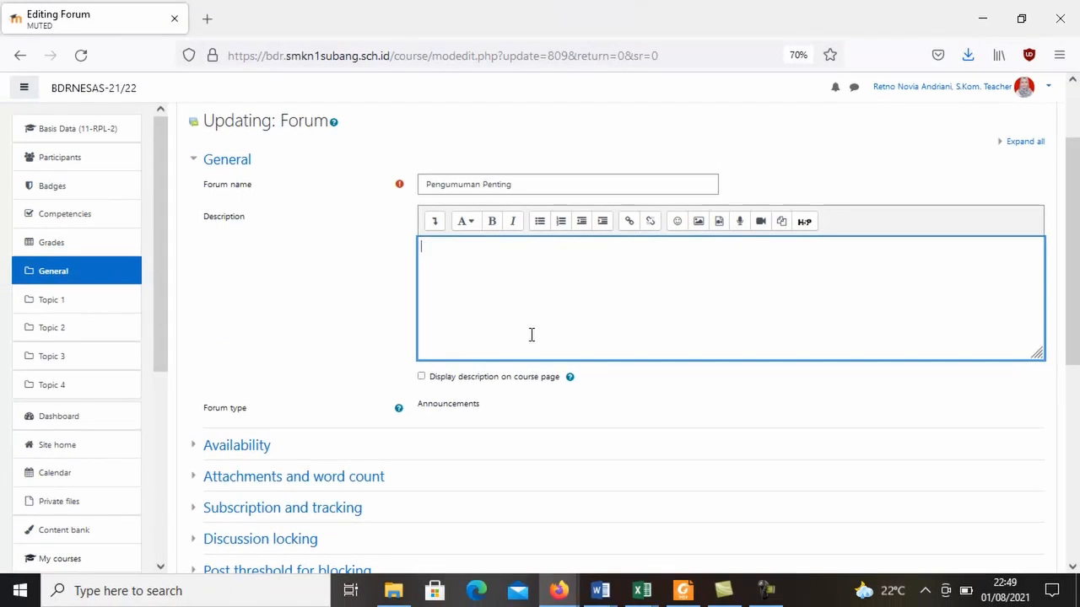
pyautogui.write('Assl')
pyautogui.press('BackSpace')
pyautogui.write('alammualaikum')
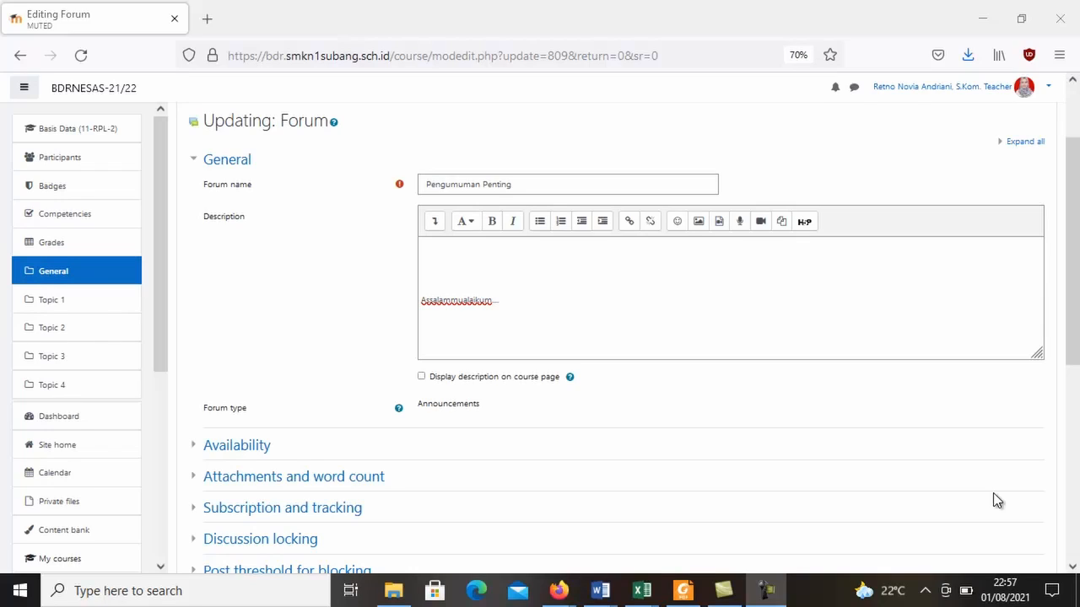
# Upload PAS FOTO.jpeg from the Pictures folder as an image for the forum description, overwriting the existing file.
pyautogui.click(699, 223)
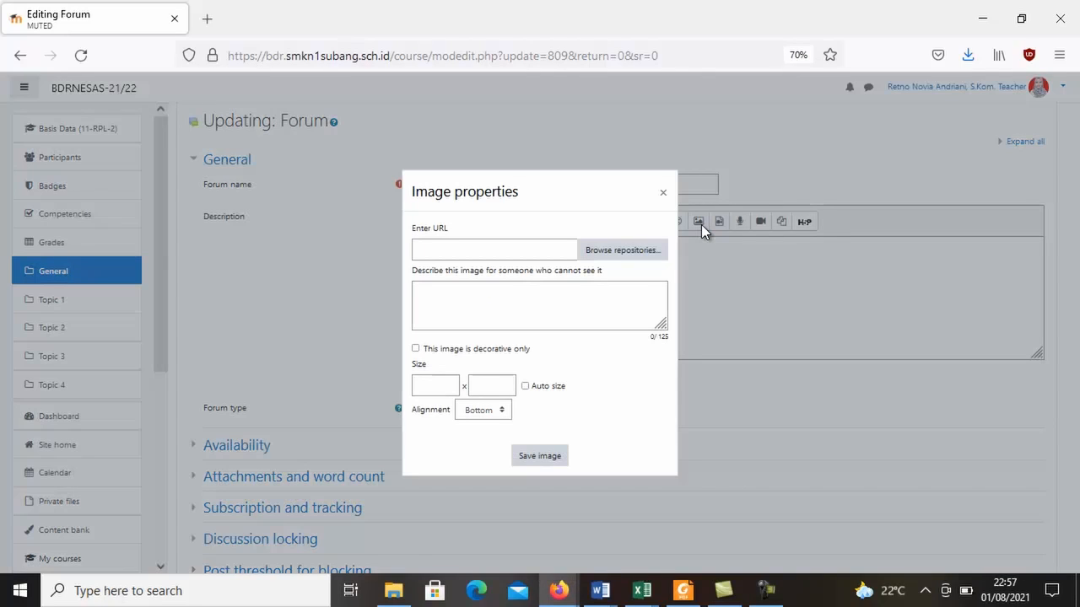
pyautogui.click(615, 253)
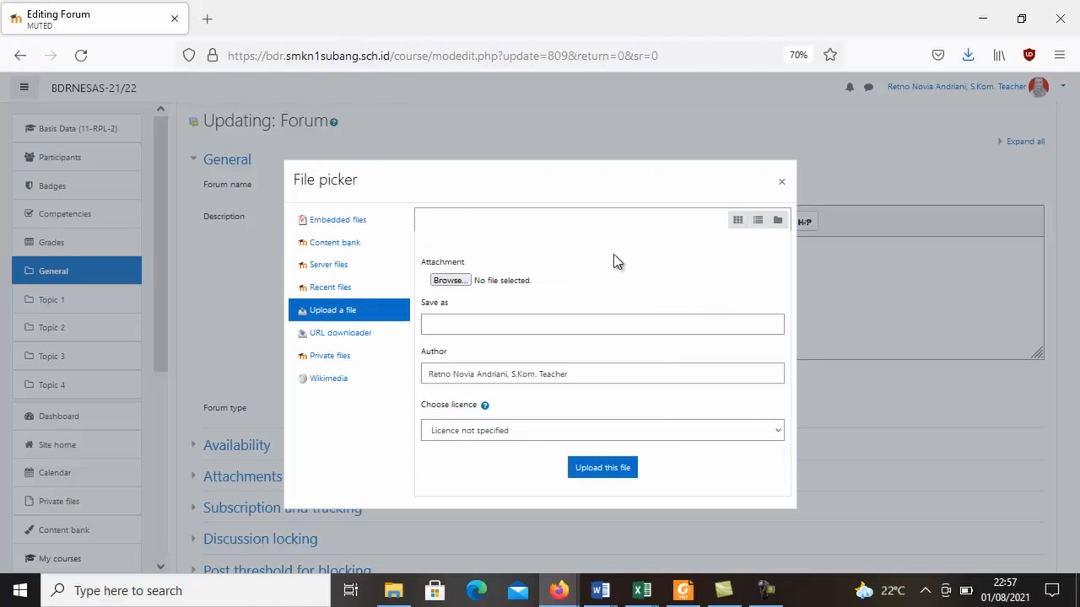
pyautogui.click(461, 281)
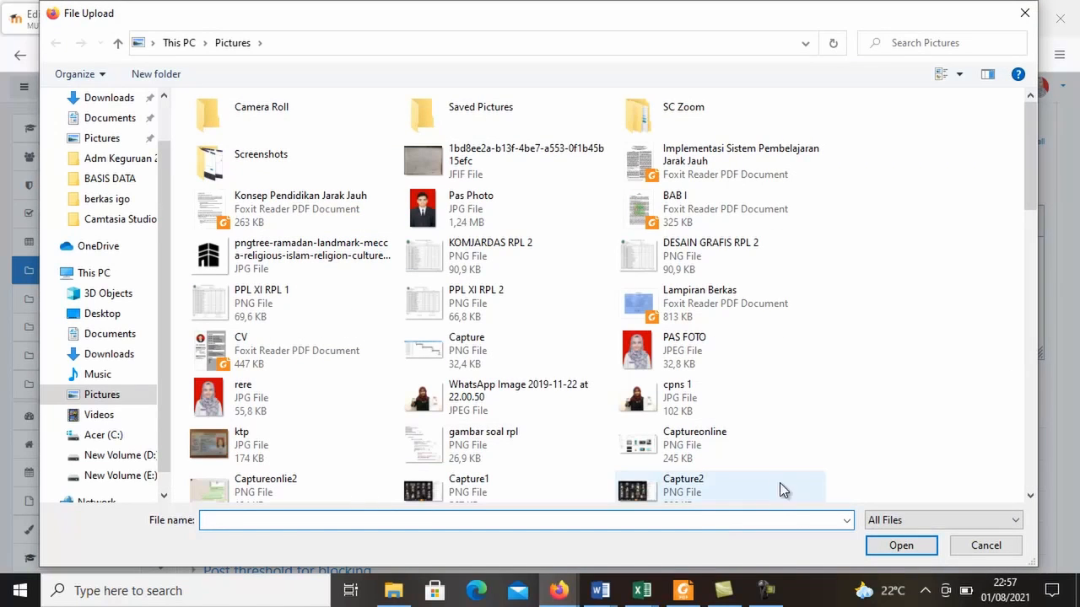
pyautogui.click(692, 361)
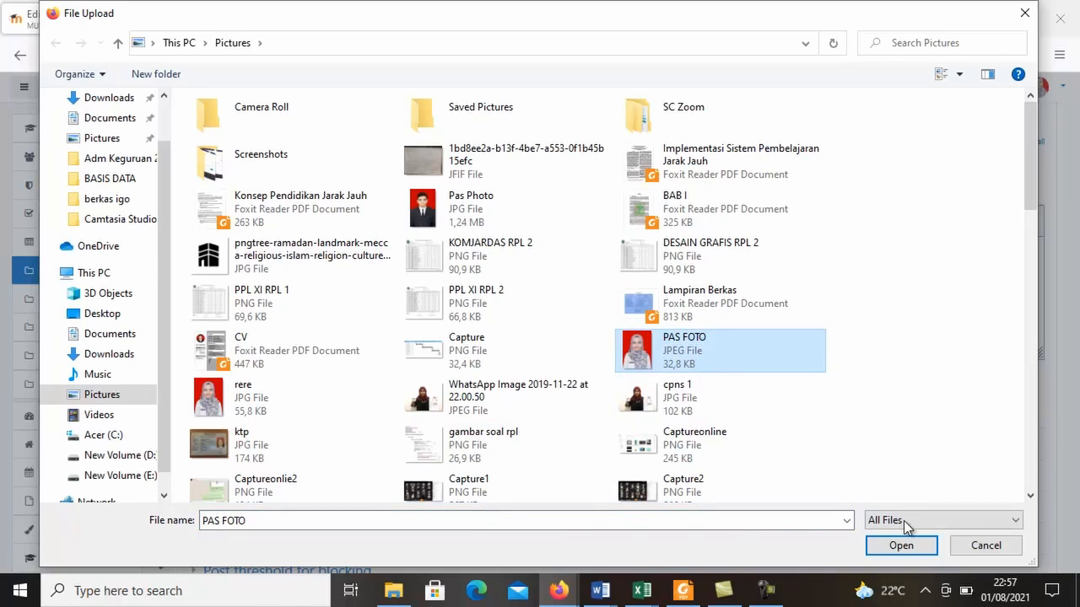
pyautogui.click(913, 541)
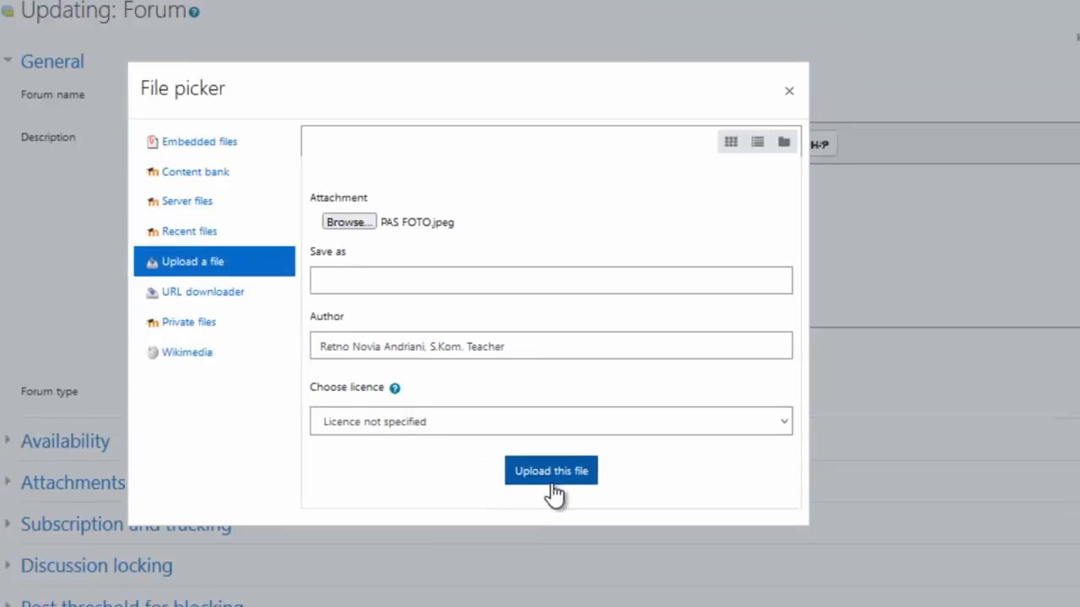
pyautogui.click(495, 488)
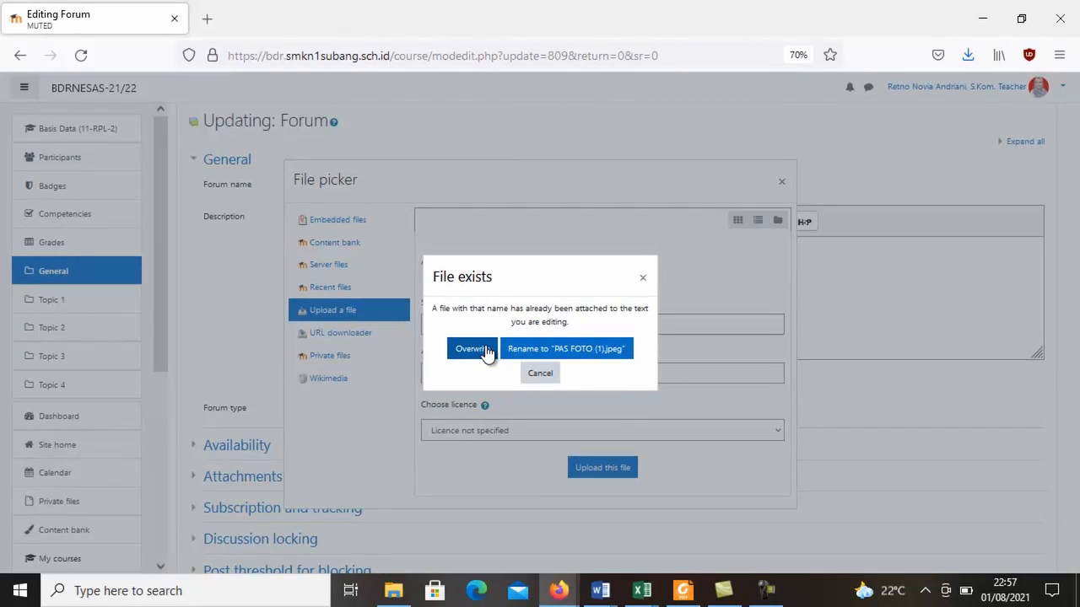
pyautogui.click(487, 351)
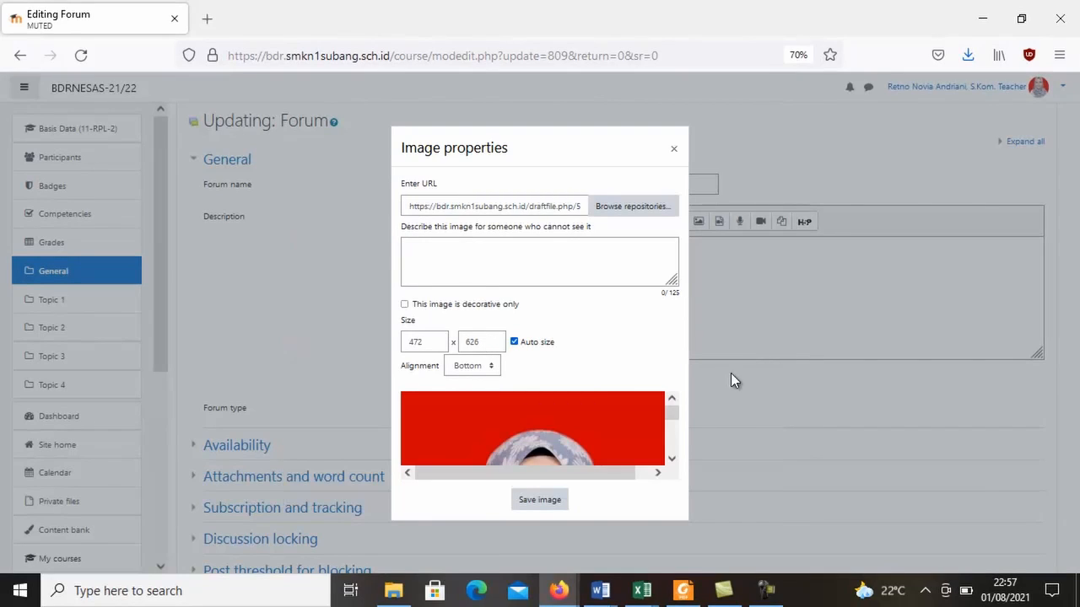
# Upload PAS FOTO.jpeg again from the Pictures folder for the description image, renaming it to "PAS FOTO (1).jpeg".
pyautogui.moveTo(672, 420); pyautogui.dragTo(679, 381)
pyautogui.click(631, 206)
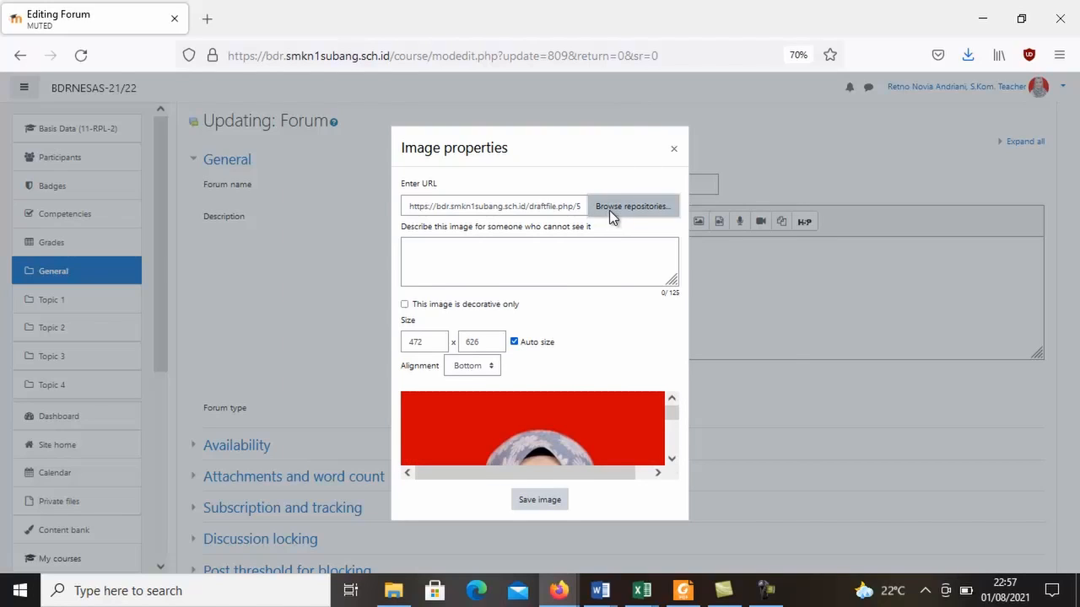
pyautogui.click(449, 280)
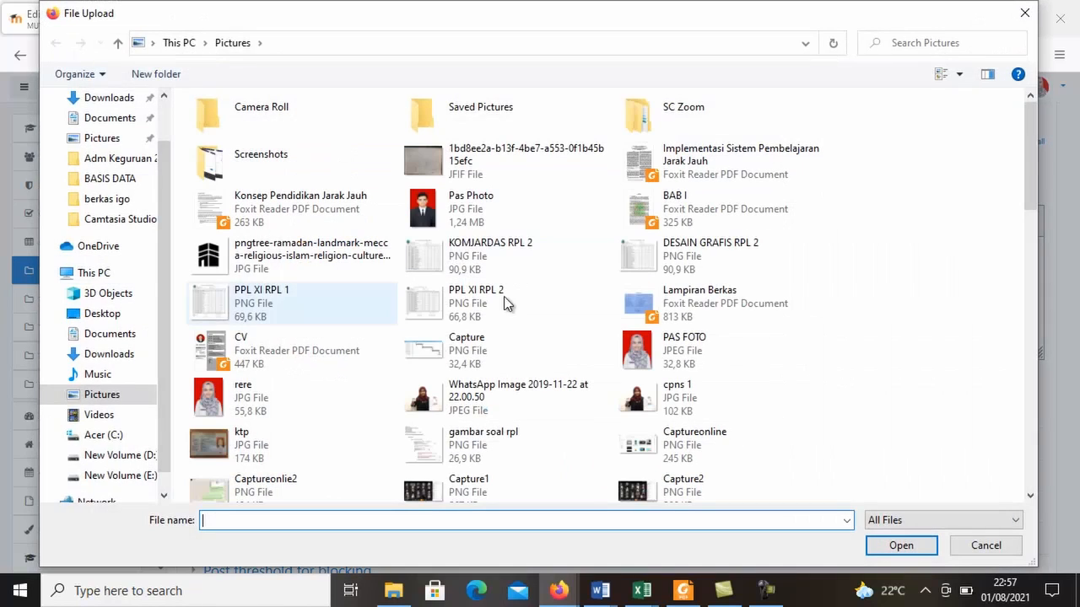
pyautogui.click(684, 346)
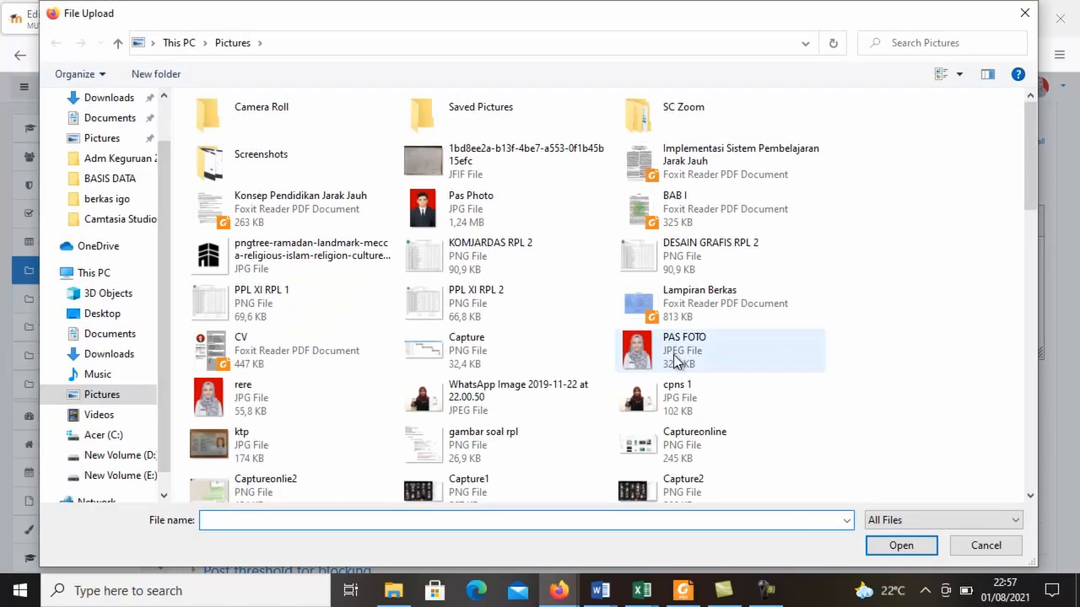
pyautogui.click(900, 546)
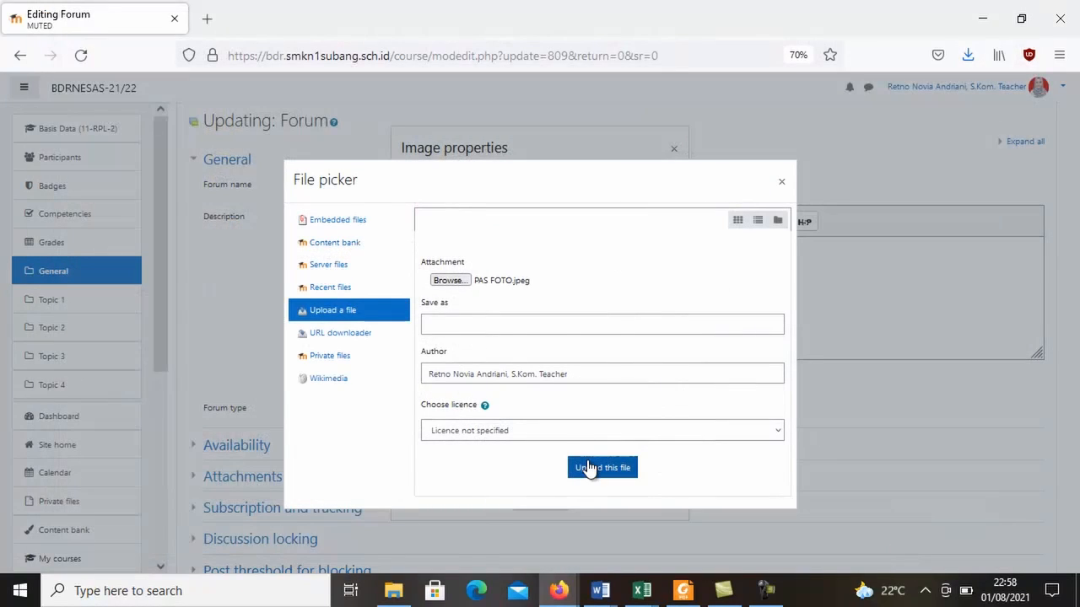
pyautogui.click(588, 468)
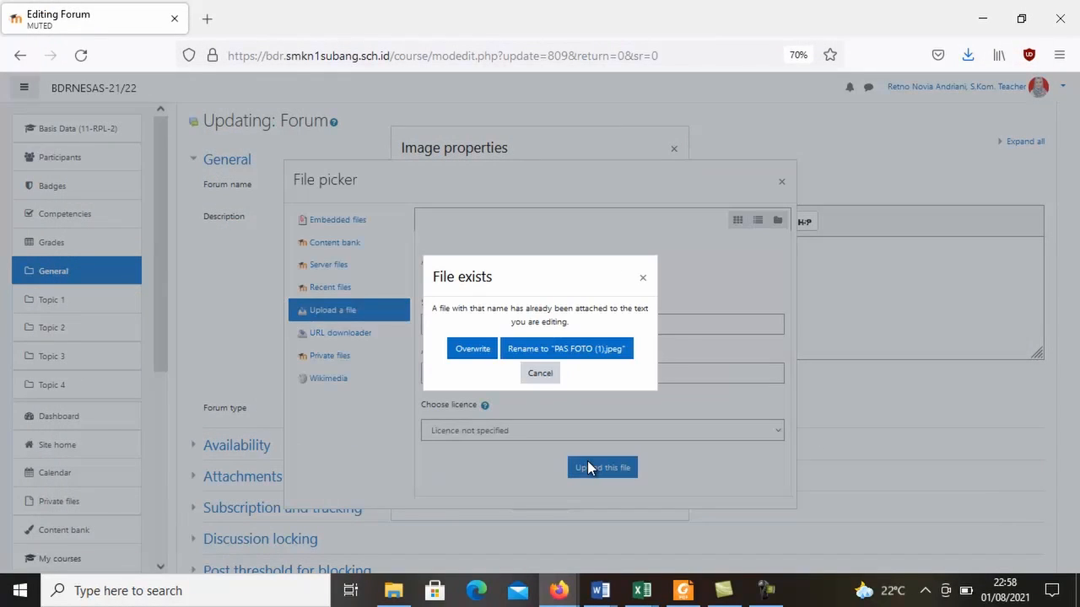
pyautogui.click(528, 348)
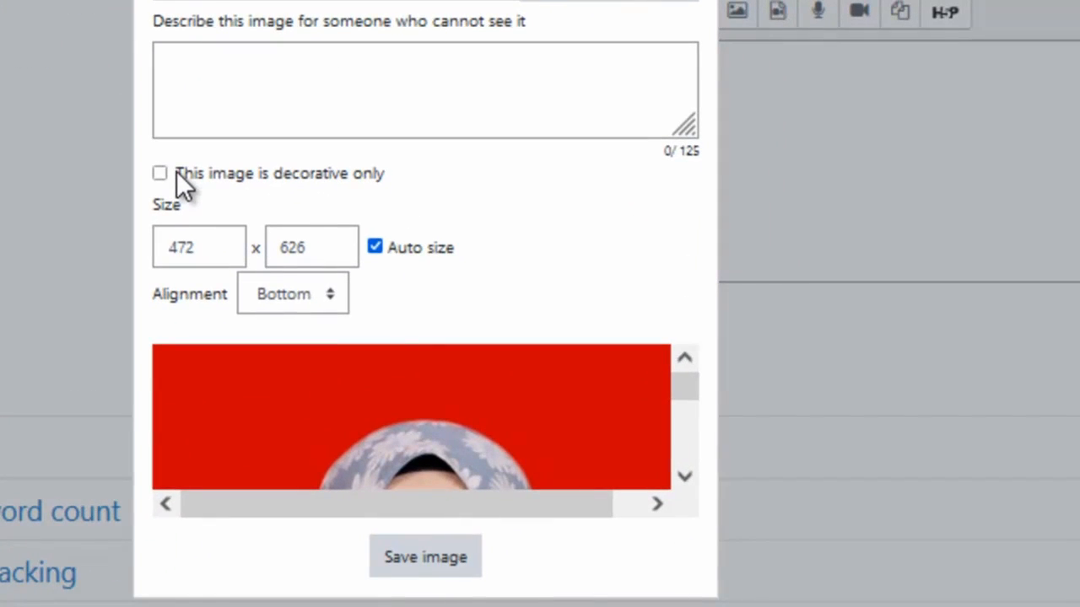
# Mark the photo as decorative only, set its width to 100, and insert it into the forum description.
pyautogui.click(159, 172)
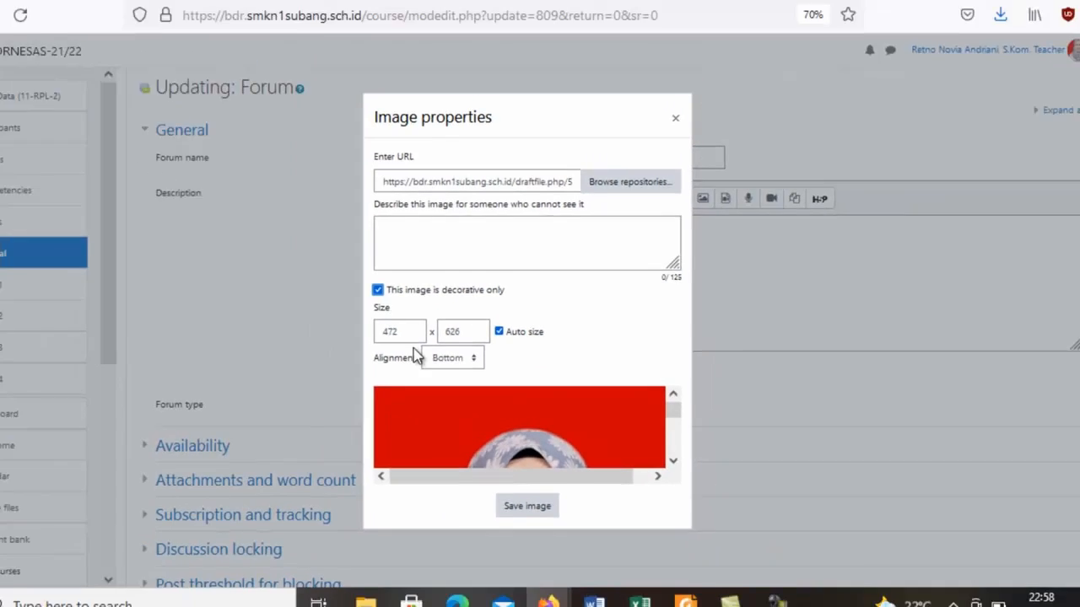
pyautogui.click(434, 343)
pyautogui.press('BackSpace')
pyautogui.press('BackSpace')
pyautogui.press('BackSpace')
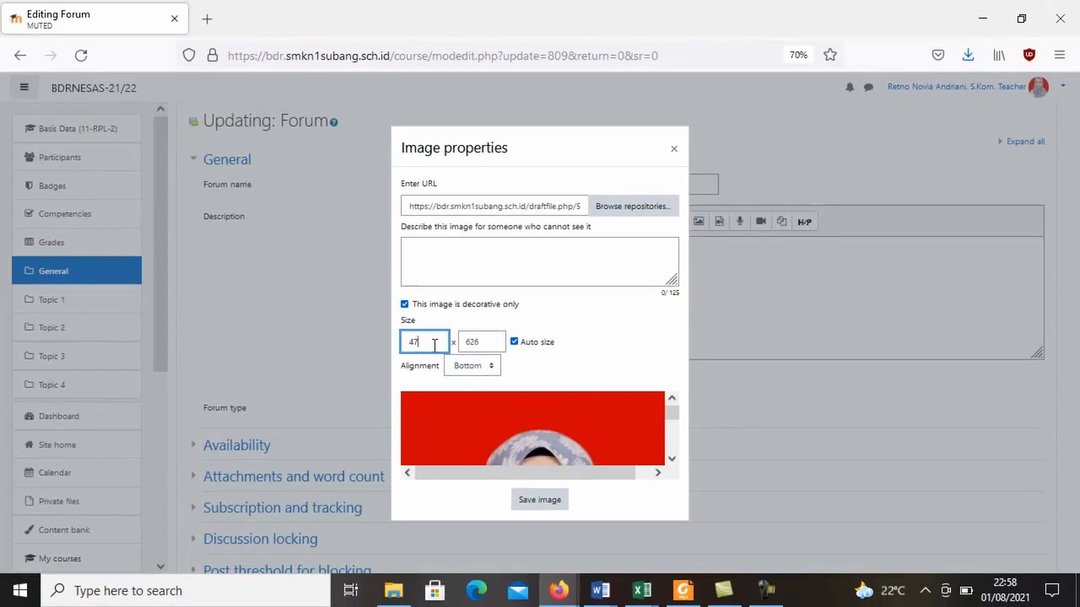
pyautogui.write('100')
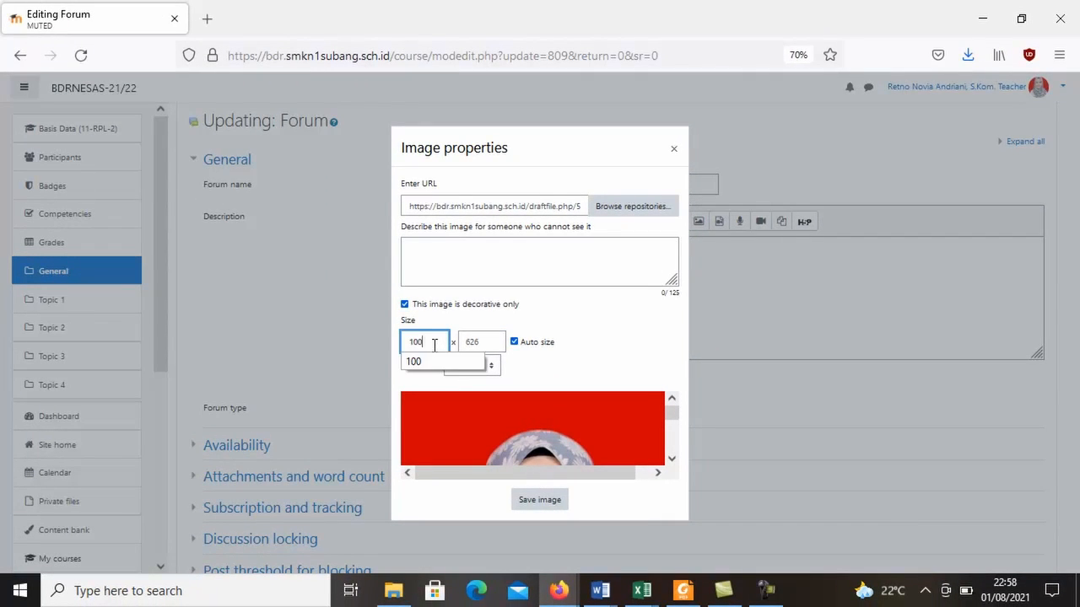
pyautogui.press('Return')
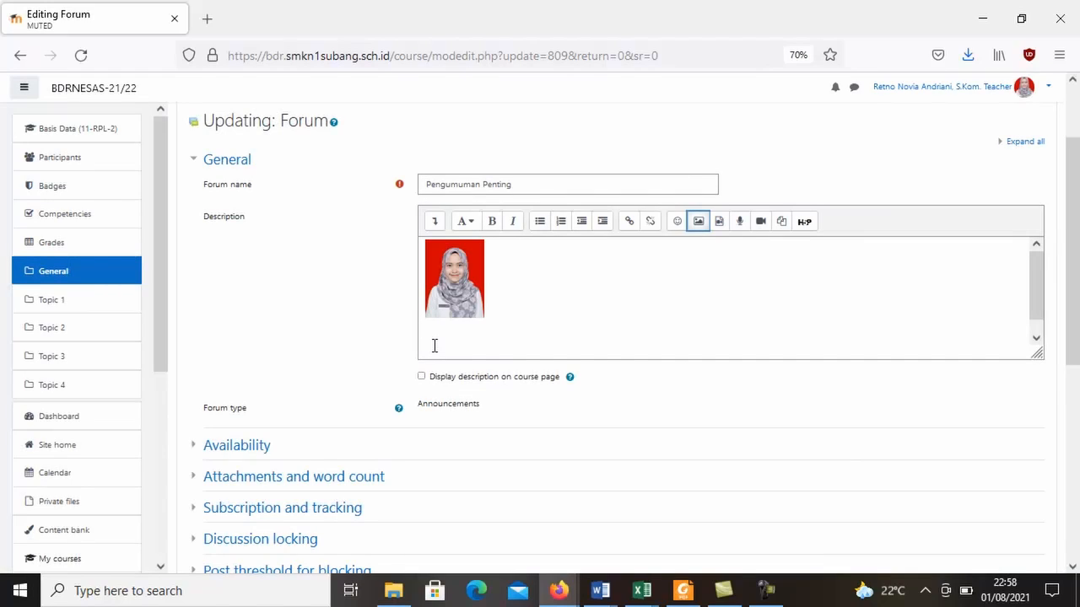
# Try to resize the description photo by setting its height to 50, and save the image.
pyautogui.click(698, 223)
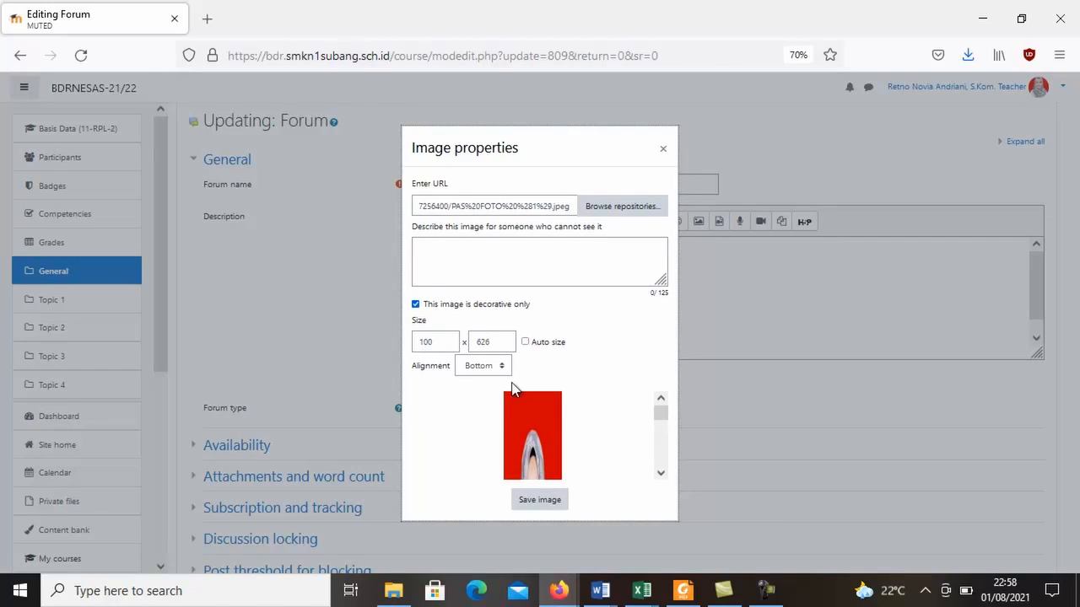
pyautogui.moveTo(660, 415)
pyautogui.mouseDown()
pyautogui.moveTo(662, 455)
pyautogui.moveTo(658, 419)
pyautogui.mouseUp()
pyautogui.click(498, 349)
pyautogui.press('BackSpace')
pyautogui.press('BackSpace')
pyautogui.press('BackSpace')
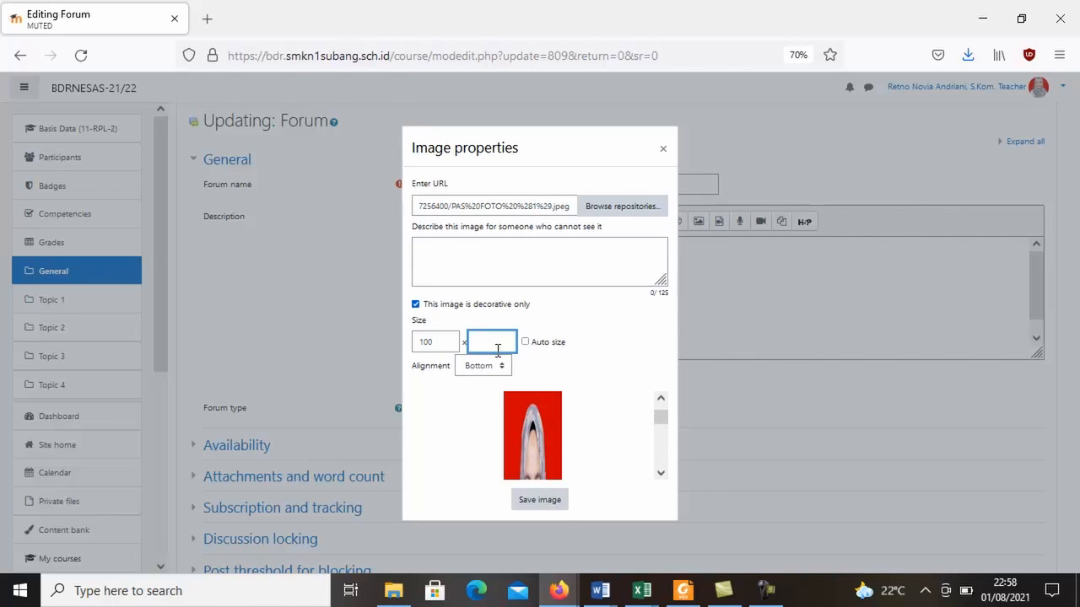
pyautogui.write('50')
pyautogui.press('Return')
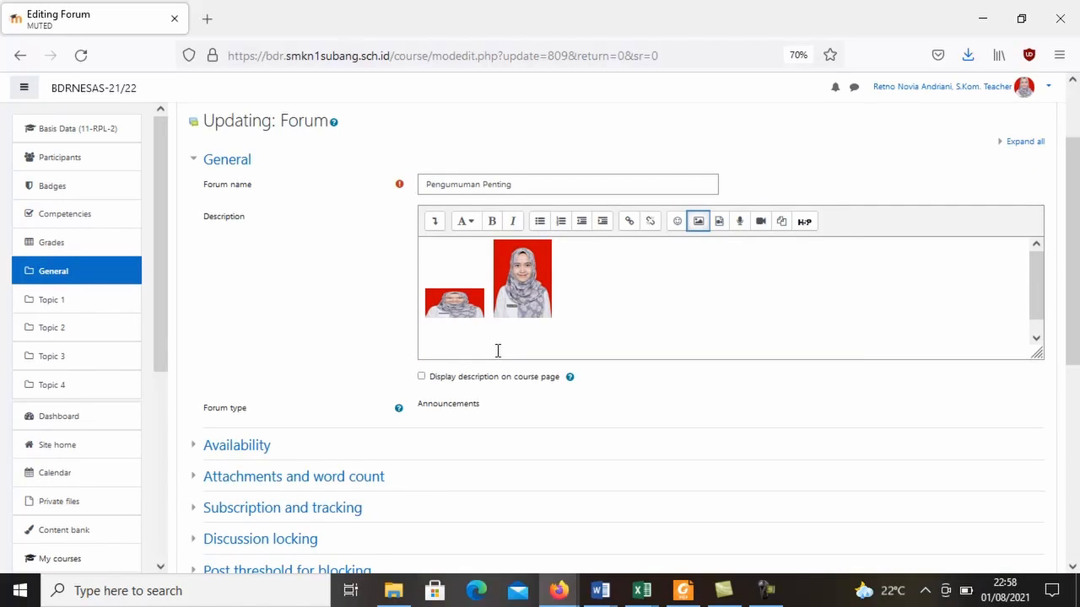
# Delete the squashed copy of the photo from the forum description.
pyautogui.click(509, 315)
pyautogui.click(470, 312)
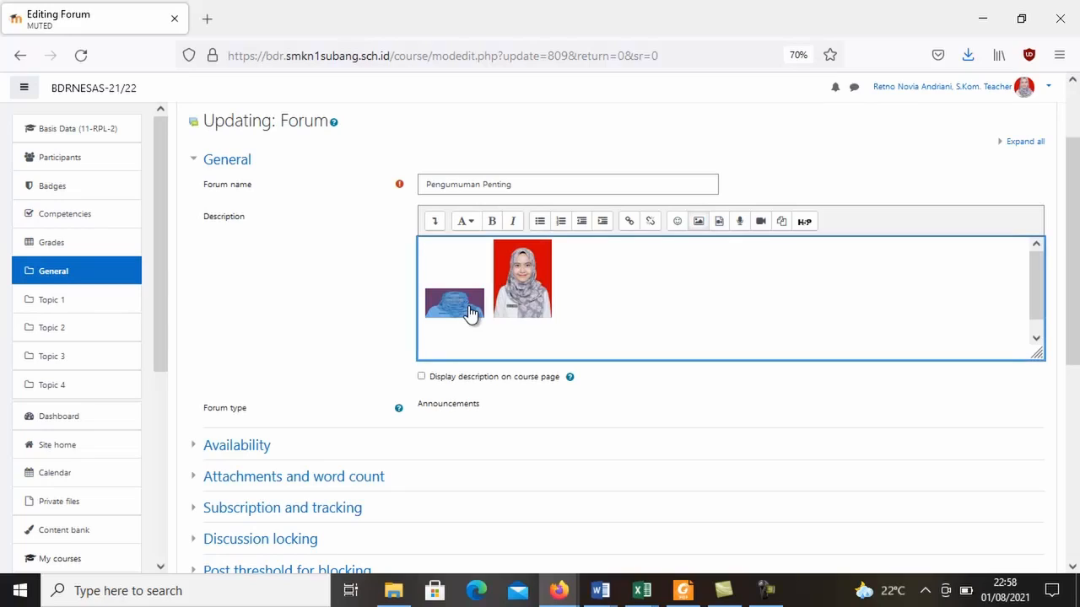
pyautogui.press('Delete')
# Turn on automatic sizing for the remaining description photo, keep it marked as decorative only, and save the image.
pyautogui.click(470, 312)
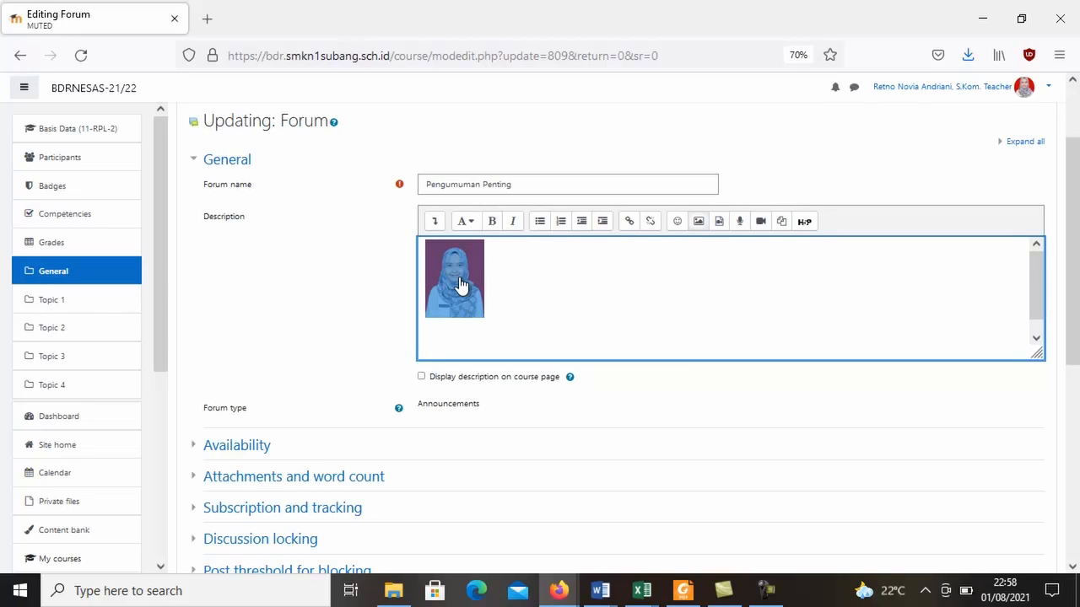
pyautogui.doubleClick(460, 285)
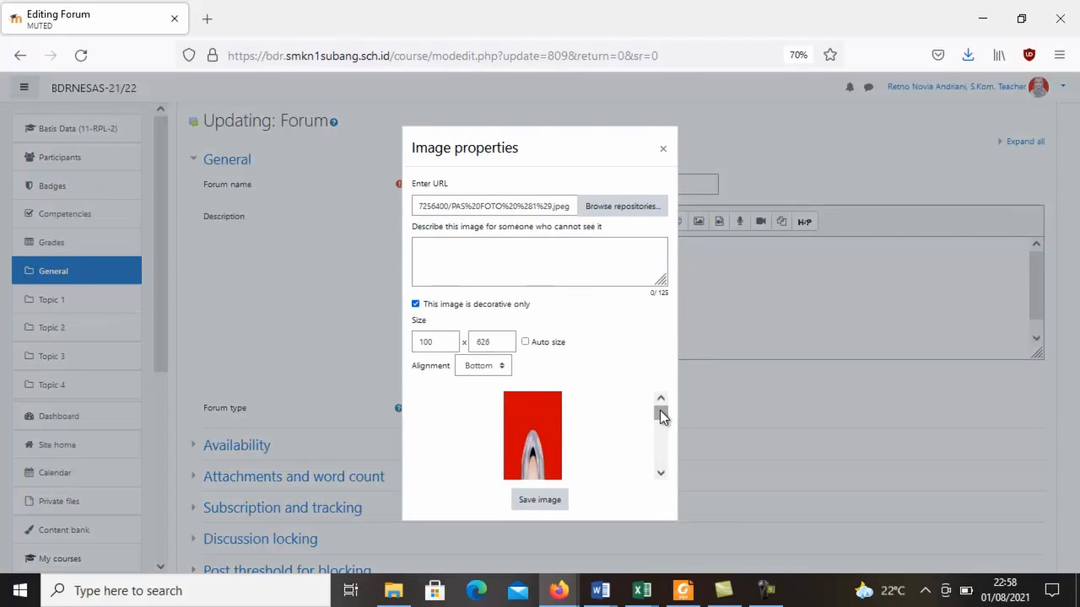
pyautogui.moveTo(661, 413)
pyautogui.mouseDown()
pyautogui.moveTo(661, 453)
pyautogui.moveTo(661, 422)
pyautogui.mouseUp()
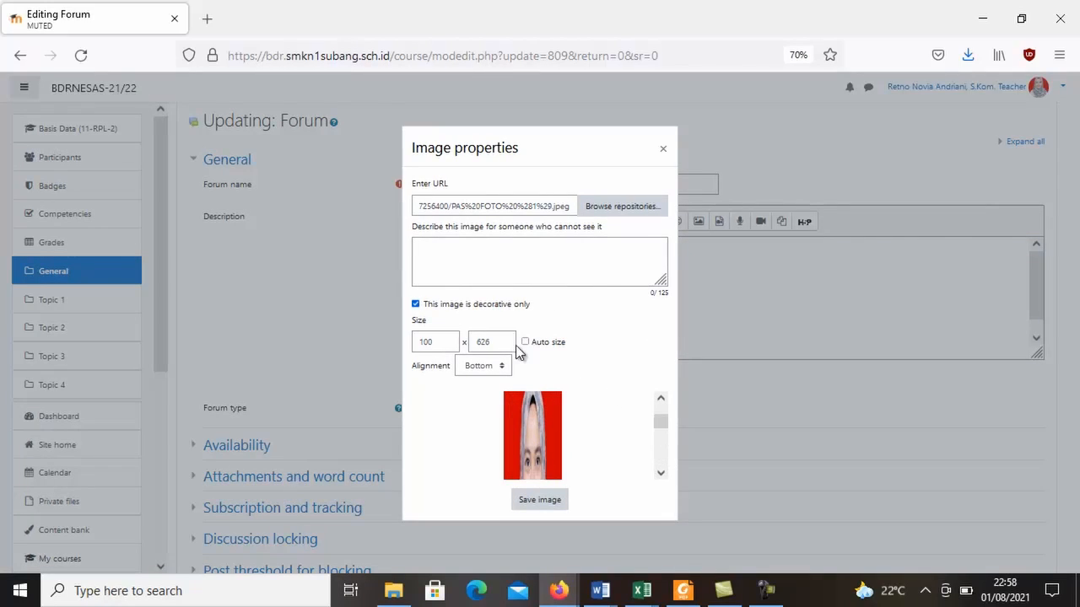
pyautogui.click(524, 343)
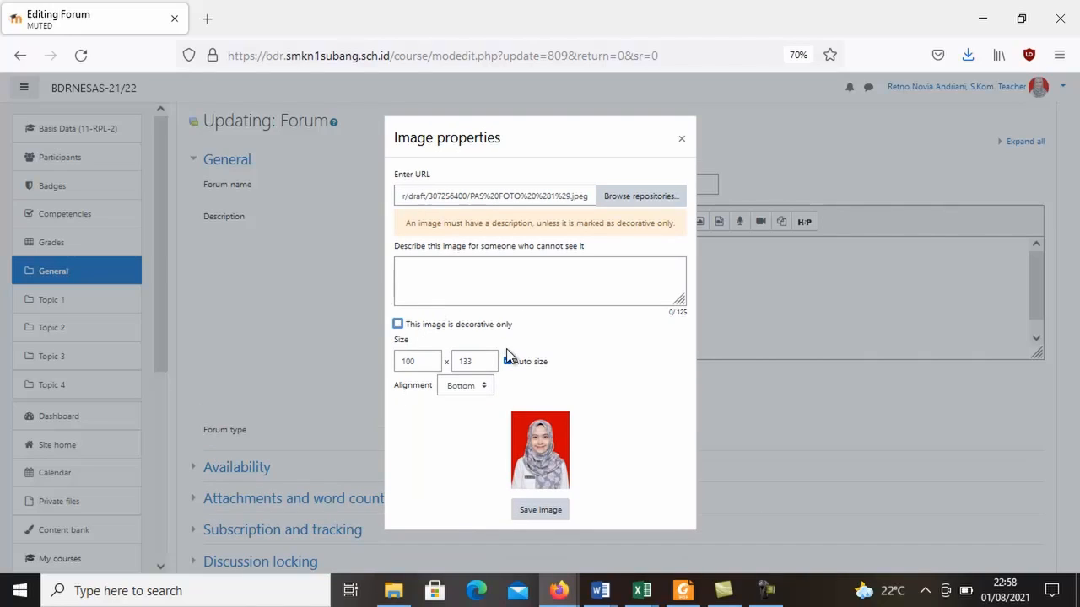
pyautogui.click(398, 325)
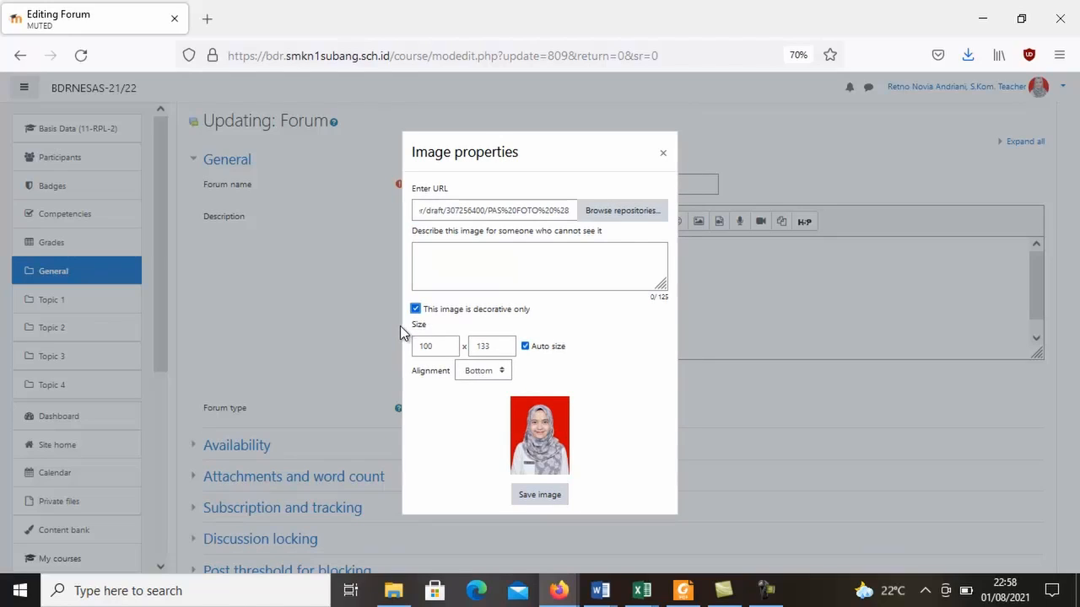
pyautogui.click(547, 502)
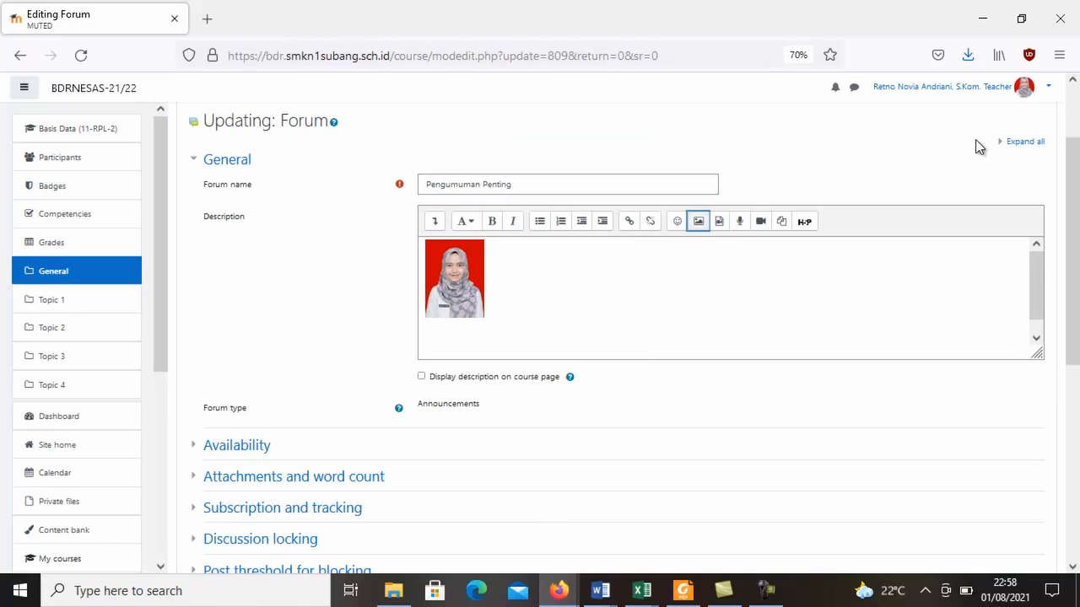
# Remove the extra blank lines between the photo and the greeting in the forum description, and end the greeting with a new line.
pyautogui.click(509, 340)
pyautogui.moveTo(1037, 285); pyautogui.dragTo(1037, 296)
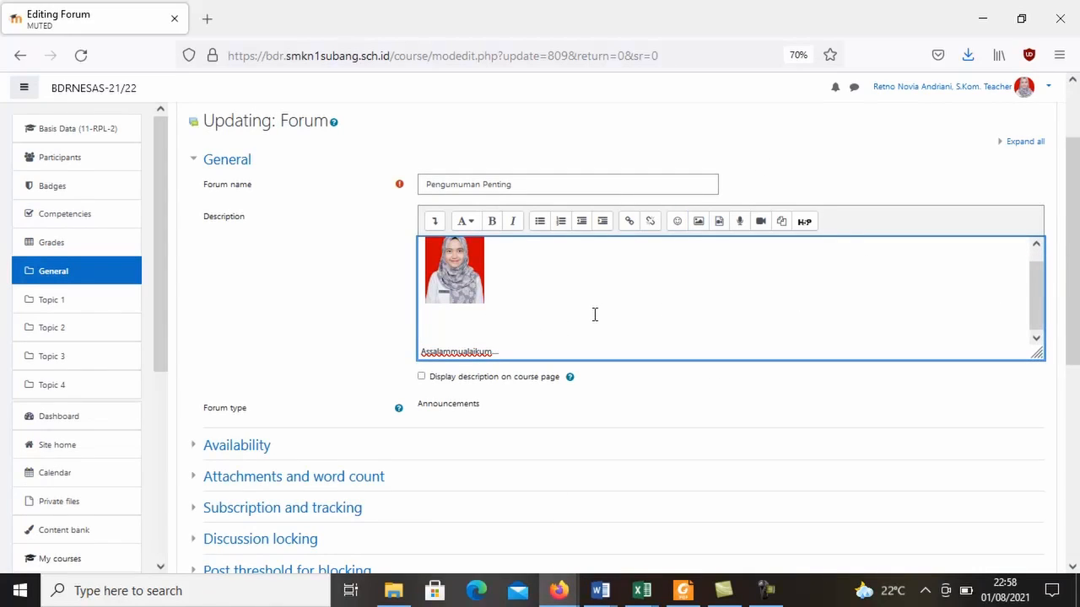
pyautogui.press('BackSpace')
pyautogui.press('BackSpace')
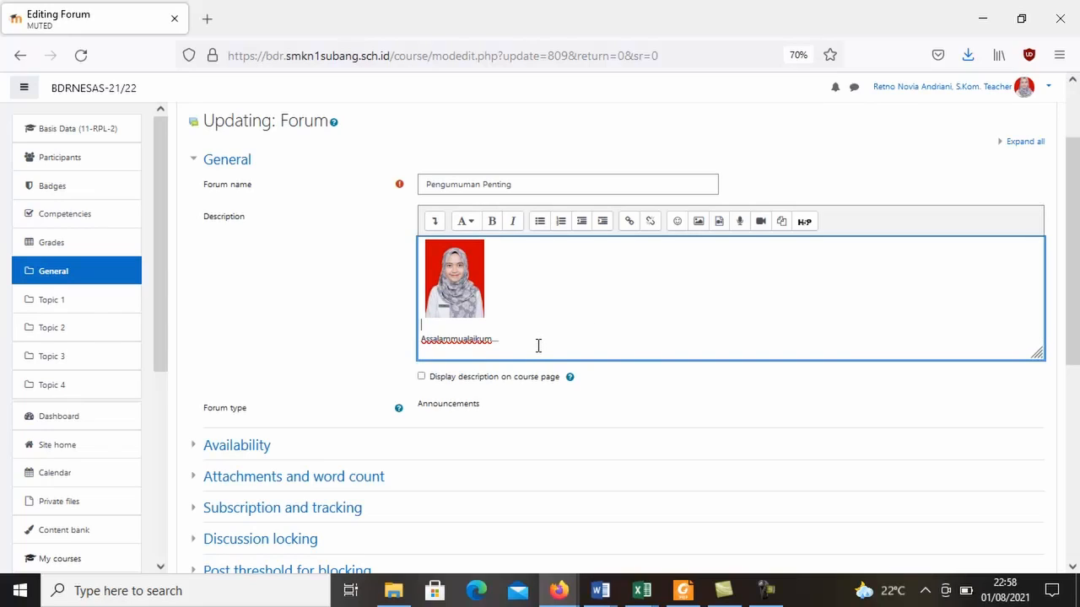
pyautogui.press('Return')
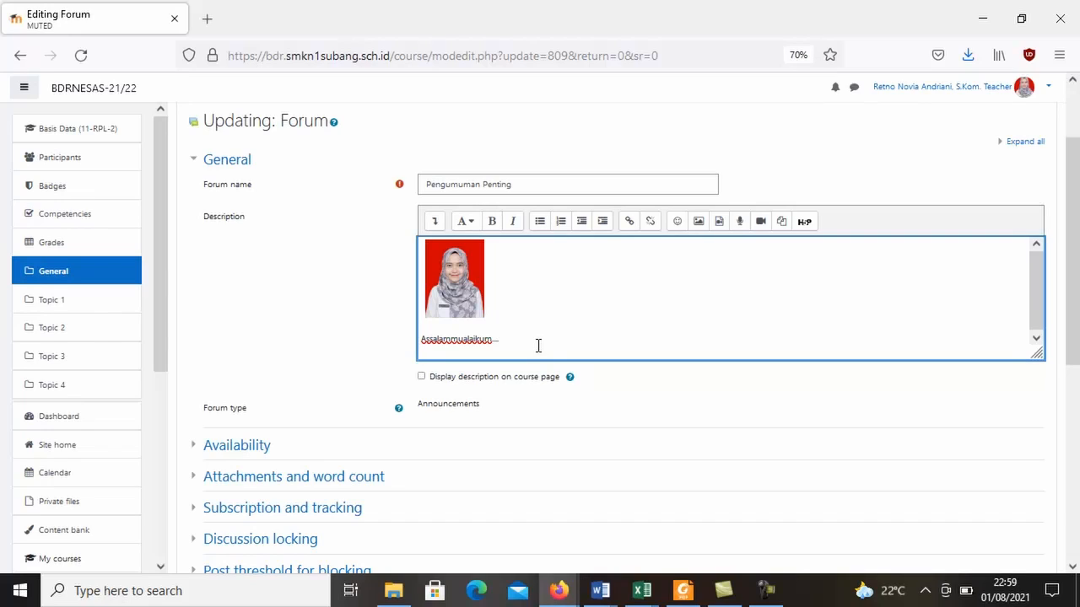
# Enable displaying the forum description on the course page, then save the forum and return to the course.
pyautogui.scroll(2, 1068, 308)
pyautogui.moveTo(1067, 272); pyautogui.dragTo(1072, 273)
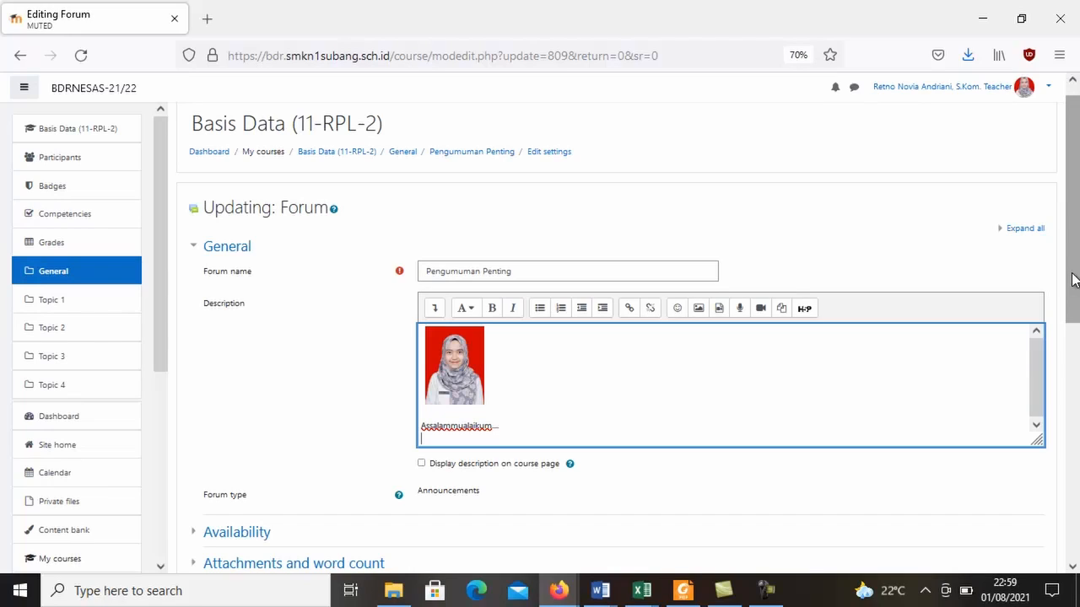
pyautogui.moveTo(1073, 280); pyautogui.dragTo(1072, 361)
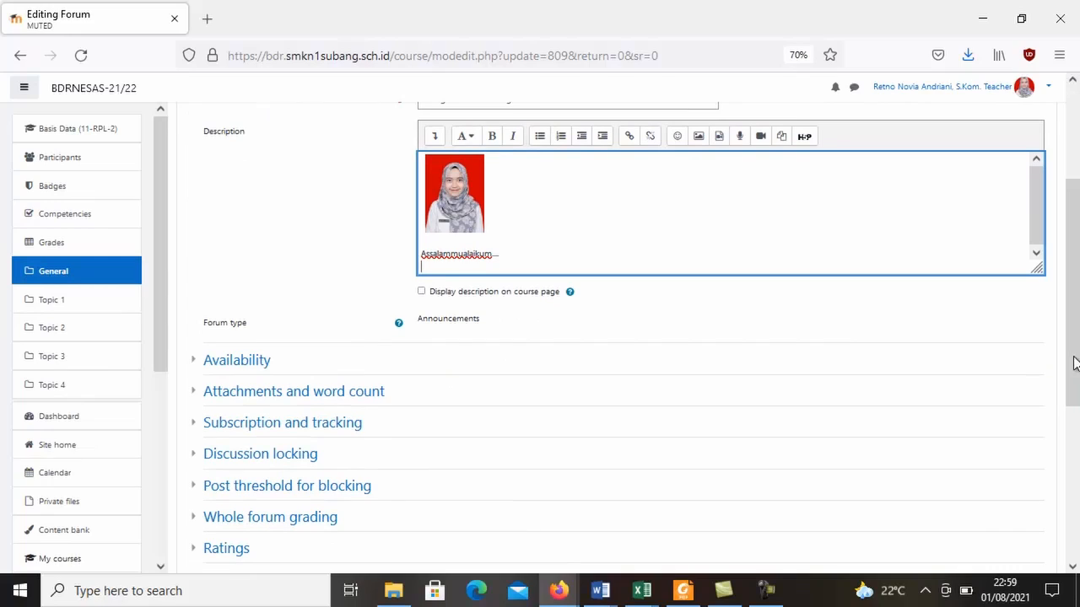
pyautogui.click(421, 292)
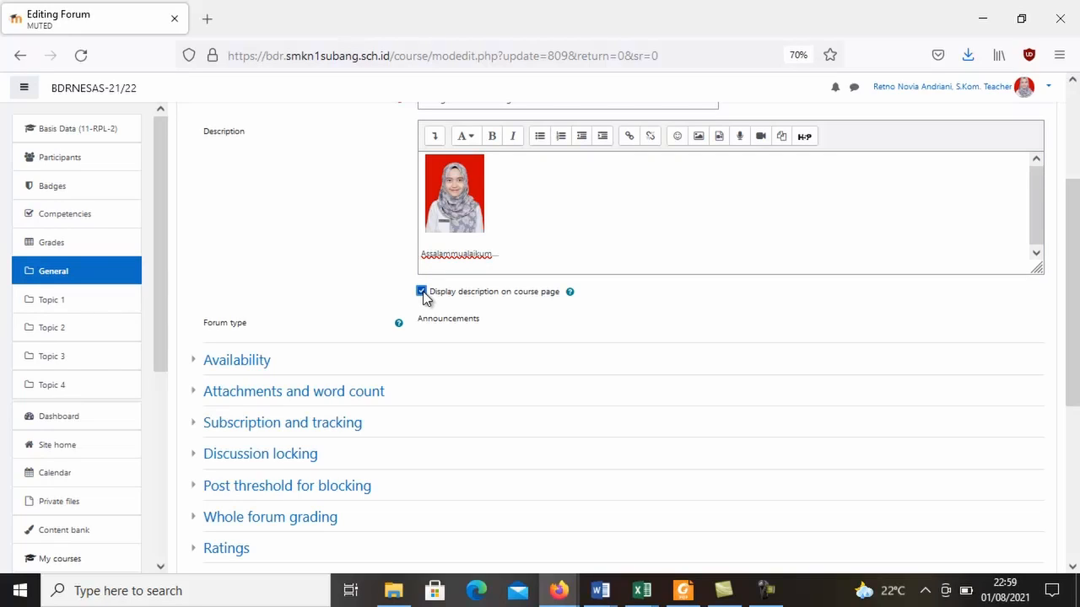
pyautogui.moveTo(1075, 398); pyautogui.dragTo(1073, 573)
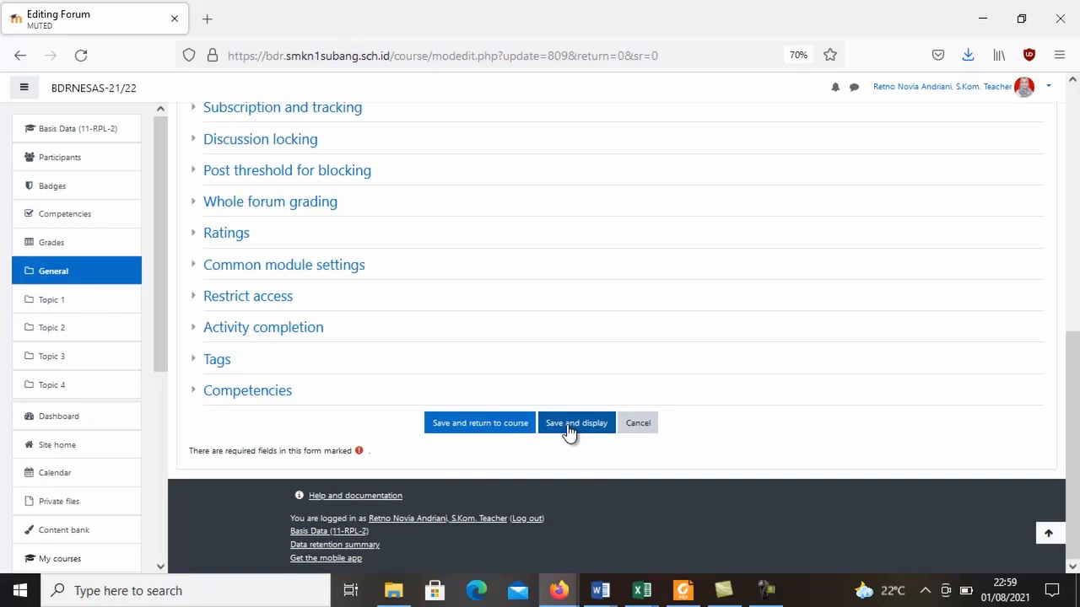
pyautogui.click(496, 428)
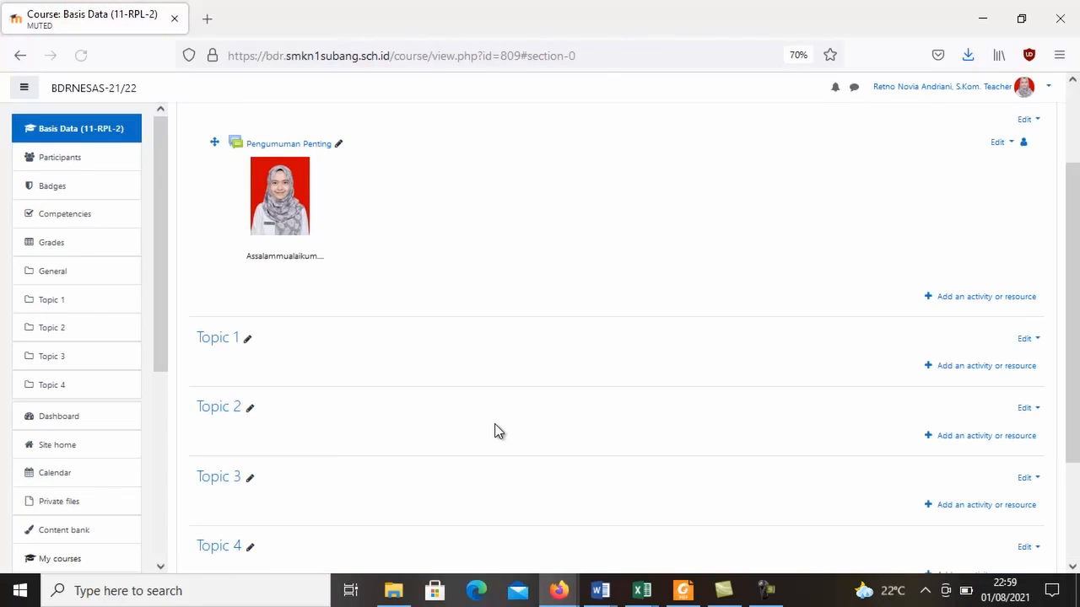
# Start adding an Attendance activity to the course's general section, below the Pengumuman Penting forum.
pyautogui.scroll(3, 1073, 180)
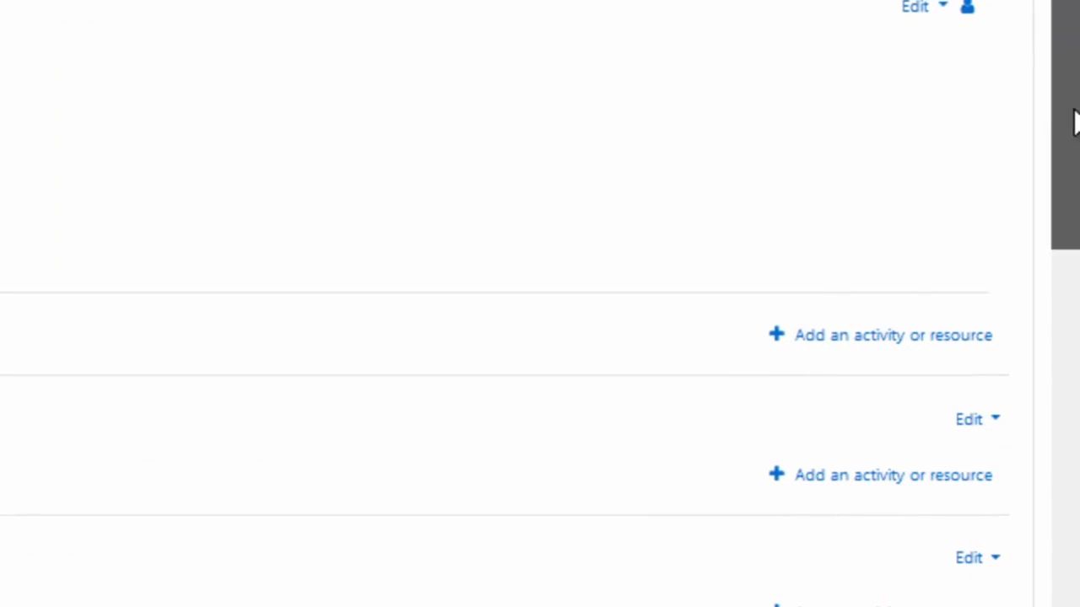
pyautogui.moveTo(1076, 120); pyautogui.dragTo(1074, 176)
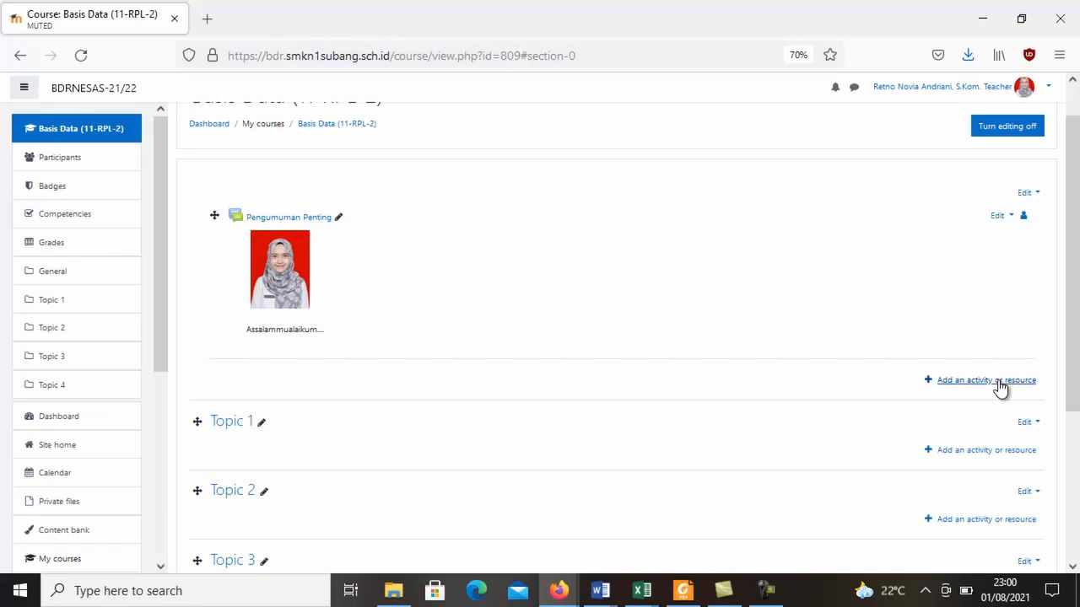
pyautogui.click(1000, 382)
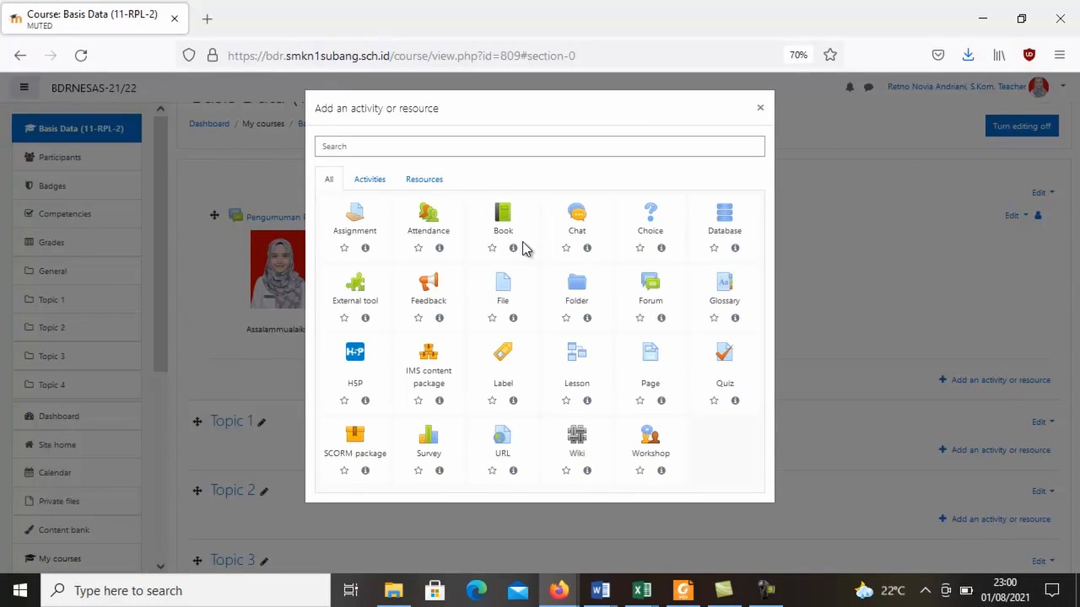
pyautogui.click(427, 221)
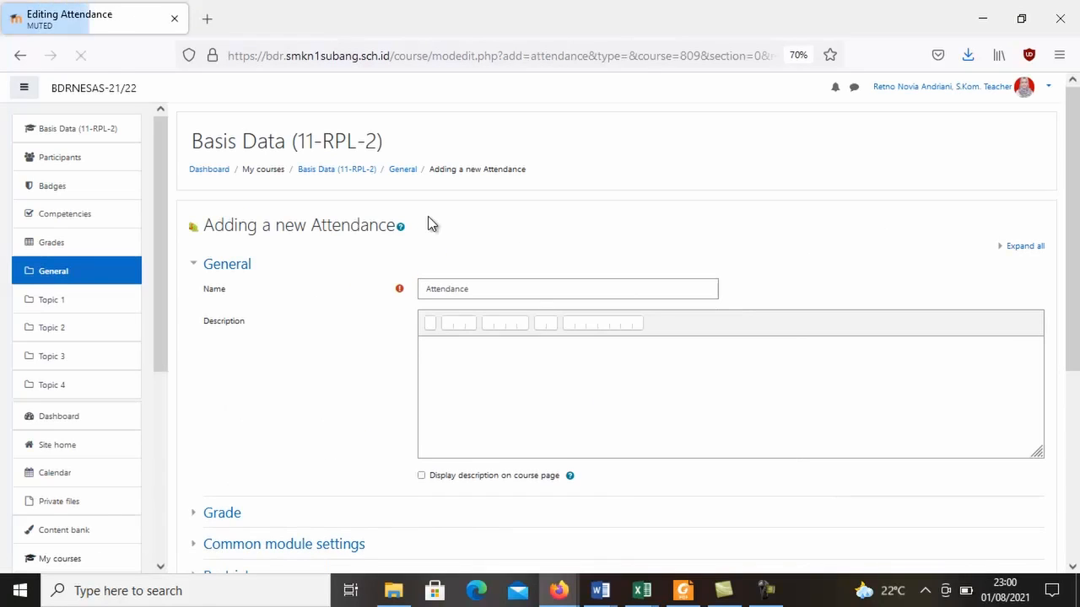
pyautogui.scroll(-3, 615, 338)
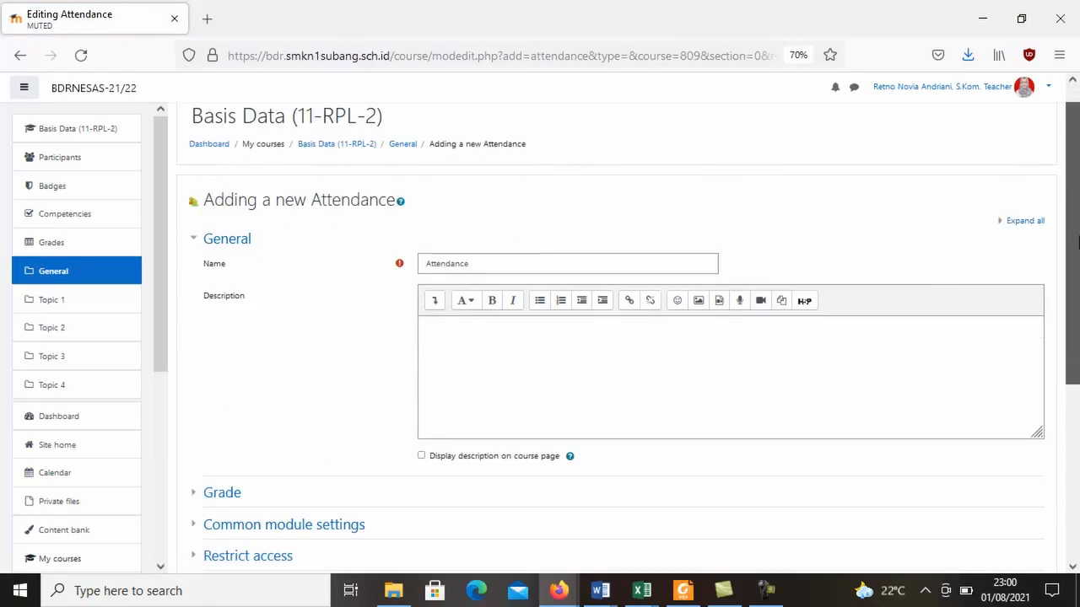
# Name the attendance activity "Absensi Basis Data 11 RPL 2".
pyautogui.scroll(2, 520, 171)
pyautogui.click(471, 254)
pyautogui.press('BackSpace')
pyautogui.press('BackSpace')
pyautogui.press('BackSpace')
pyautogui.press('BackSpace')
pyautogui.press('BackSpace')
pyautogui.press('BackSpace')
pyautogui.press('BackSpace')
pyautogui.press('BackSpace')
pyautogui.press('BackSpace')
pyautogui.press('BackSpace')
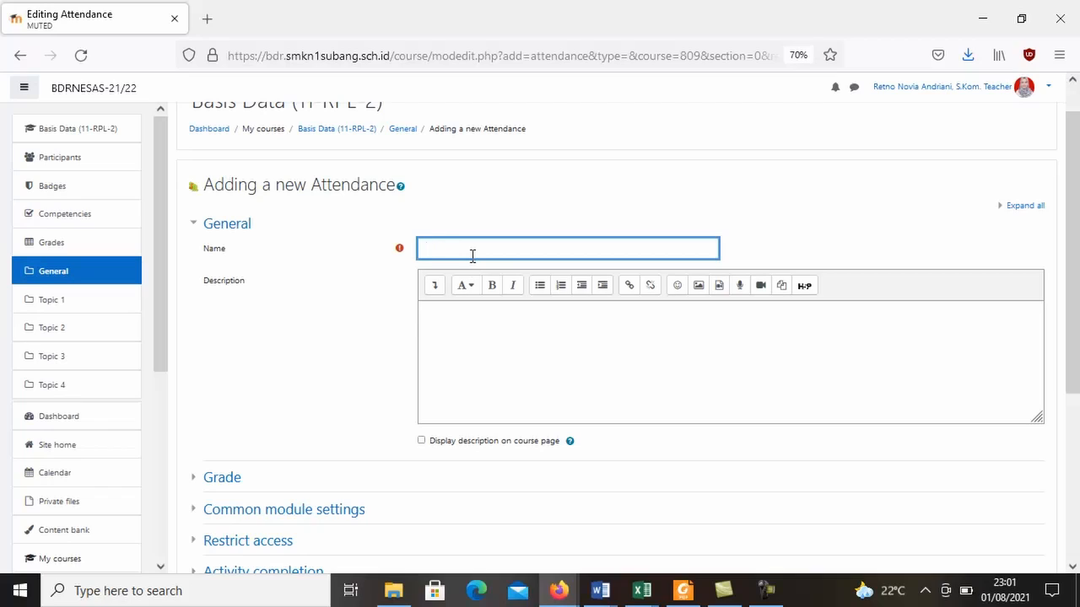
pyautogui.write('Absen')
pyautogui.write('si')
pyautogui.write(' Basis Data')
pyautogui.write('r ')
pyautogui.write('11 RP')
pyautogui.write('L 2')
pyautogui.click(501, 253)
pyautogui.press('BackSpace')
# Save the new attendance activity and return to the course.
pyautogui.moveTo(1079, 290); pyautogui.dragTo(1069, 284)
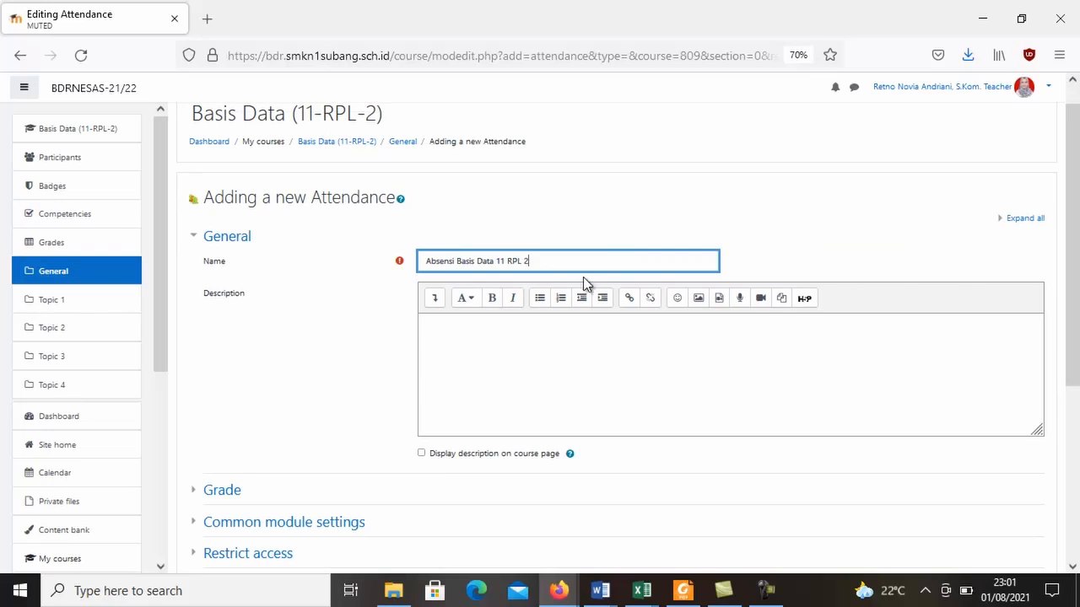
pyautogui.moveTo(581, 262); pyautogui.dragTo(414, 272)
pyautogui.click(562, 266)
pyautogui.moveTo(1076, 211); pyautogui.dragTo(1076, 342)
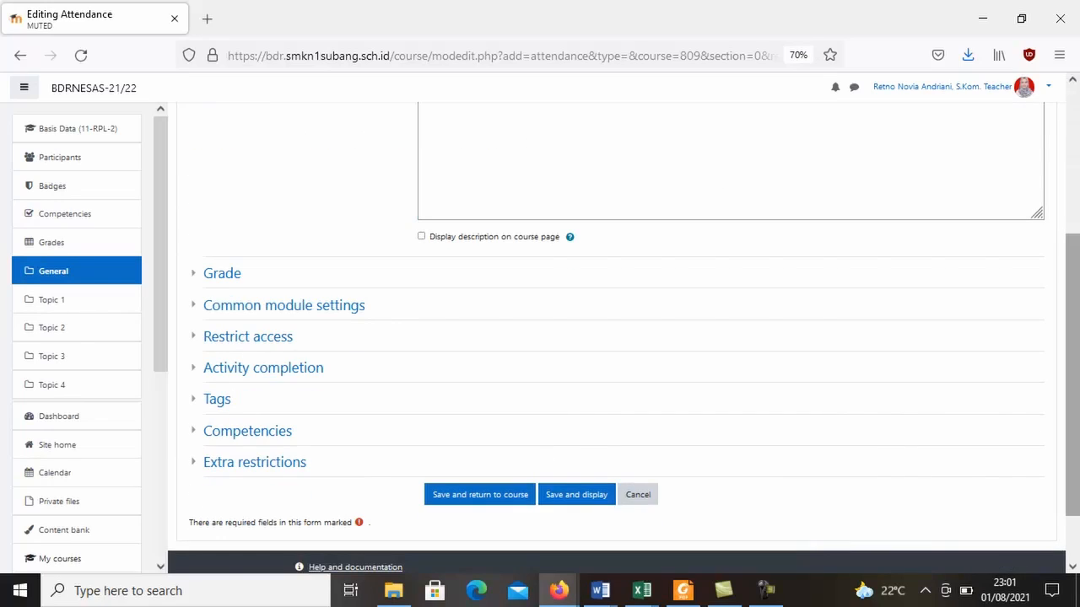
pyautogui.click(491, 497)
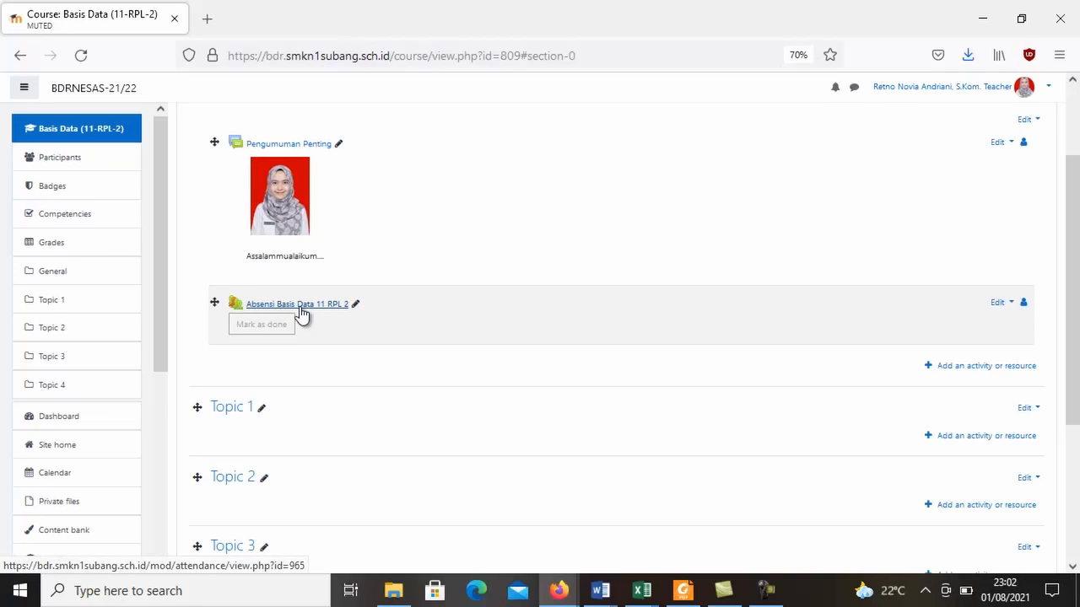
# Start a new session in the Absensi Basis Data 11 RPL 2 attendance and set its date to 5 August 2021.
pyautogui.click(300, 304)
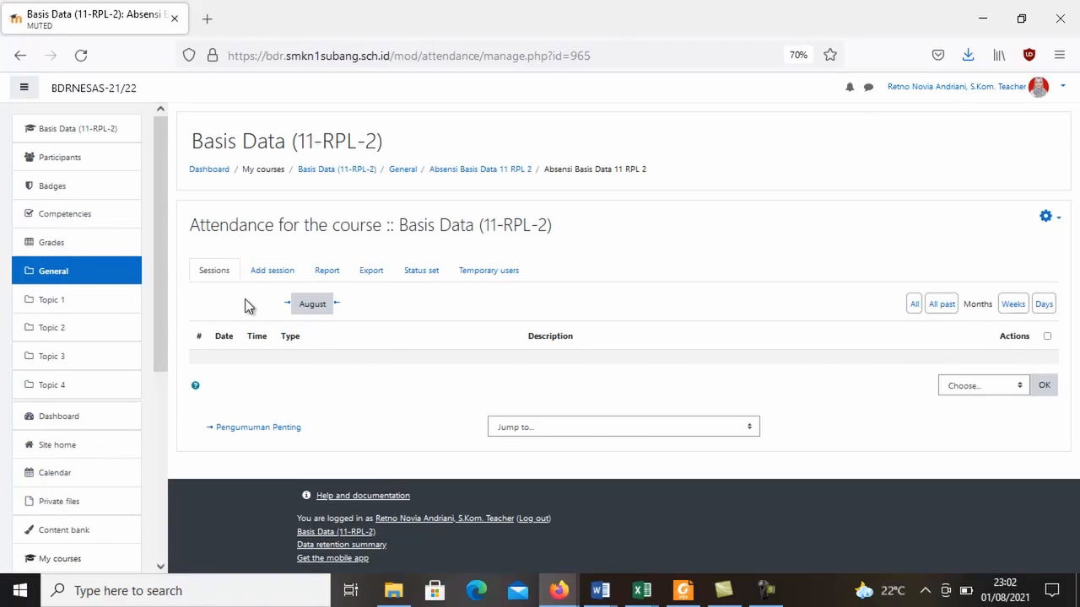
pyautogui.click(287, 273)
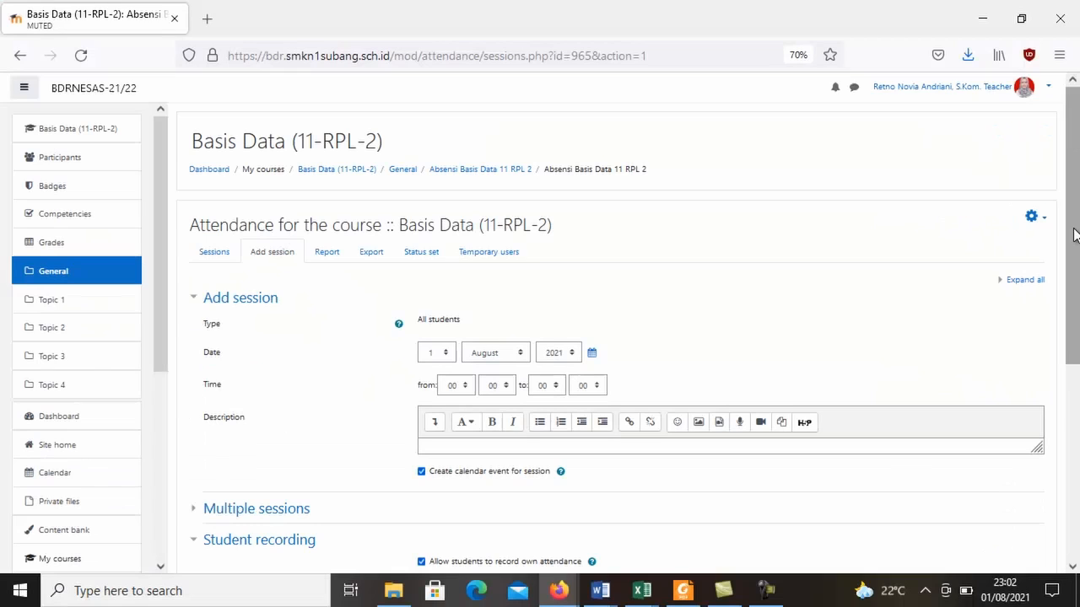
pyautogui.moveTo(1075, 231); pyautogui.dragTo(1076, 290)
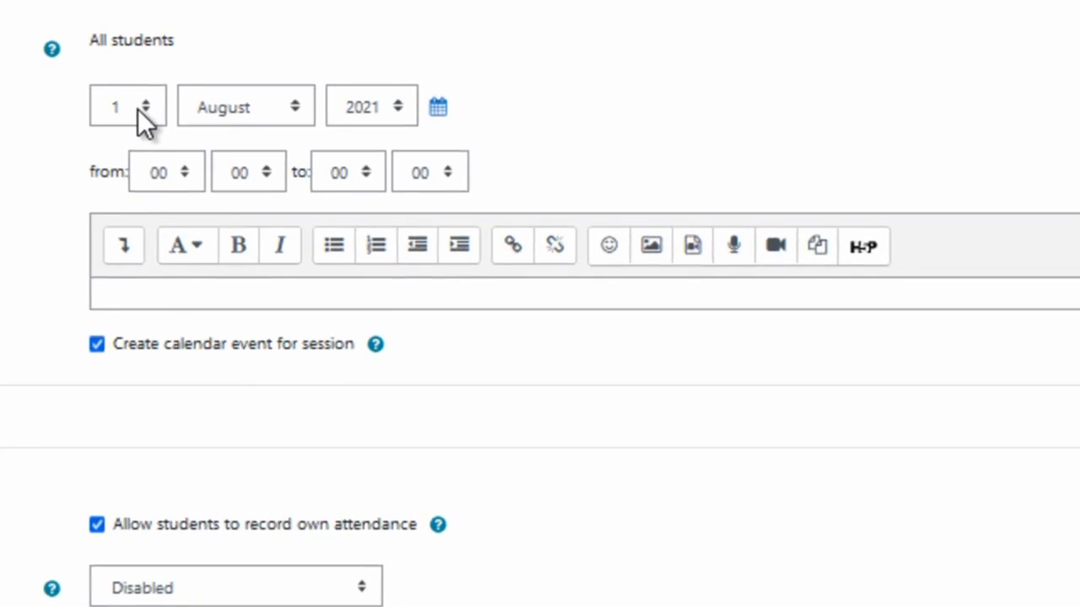
pyautogui.click(443, 271)
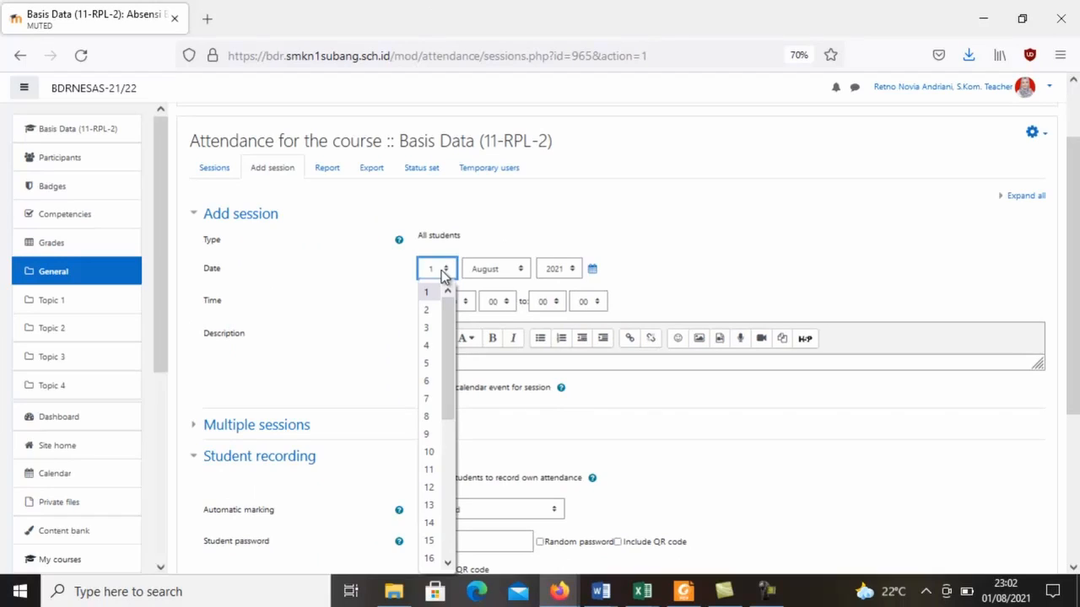
pyautogui.click(427, 367)
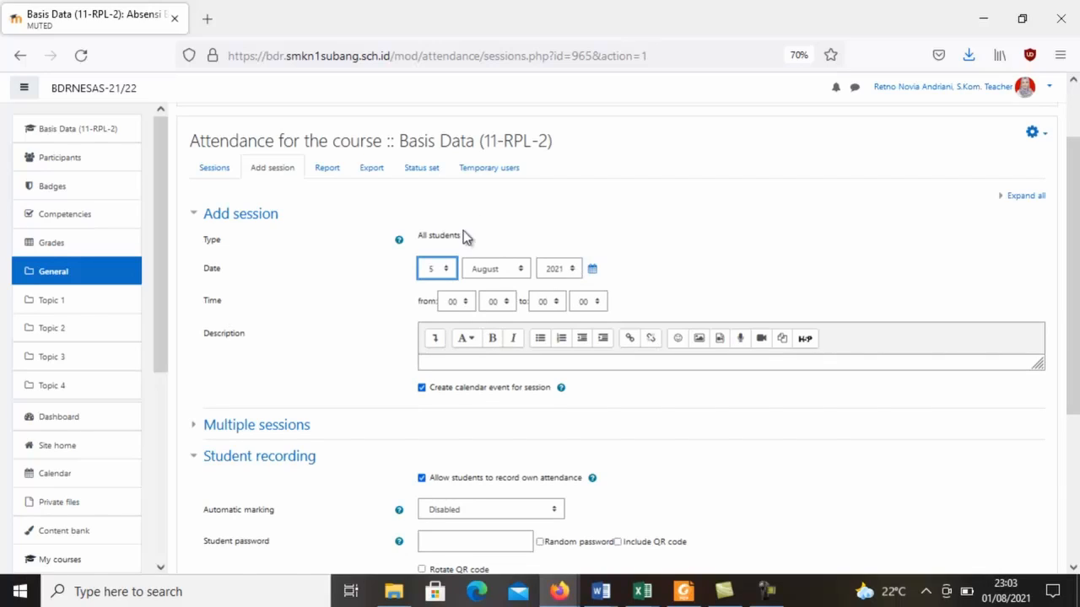
# Set the attendance session's time from 10:15 to 11:55.
pyautogui.click(462, 307)
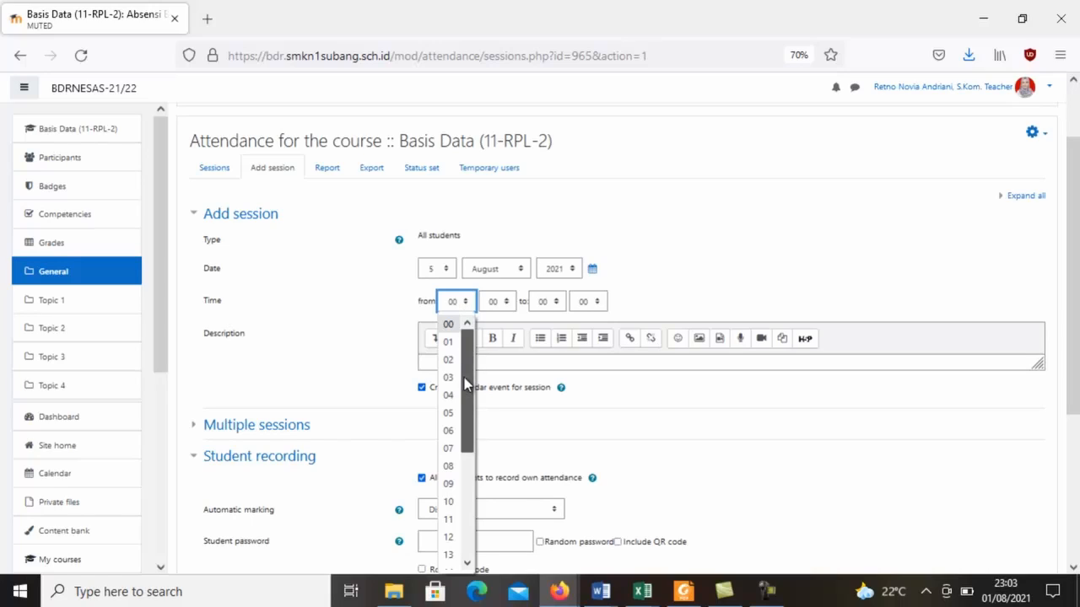
pyautogui.scroll(-2, 468, 401)
pyautogui.click(453, 403)
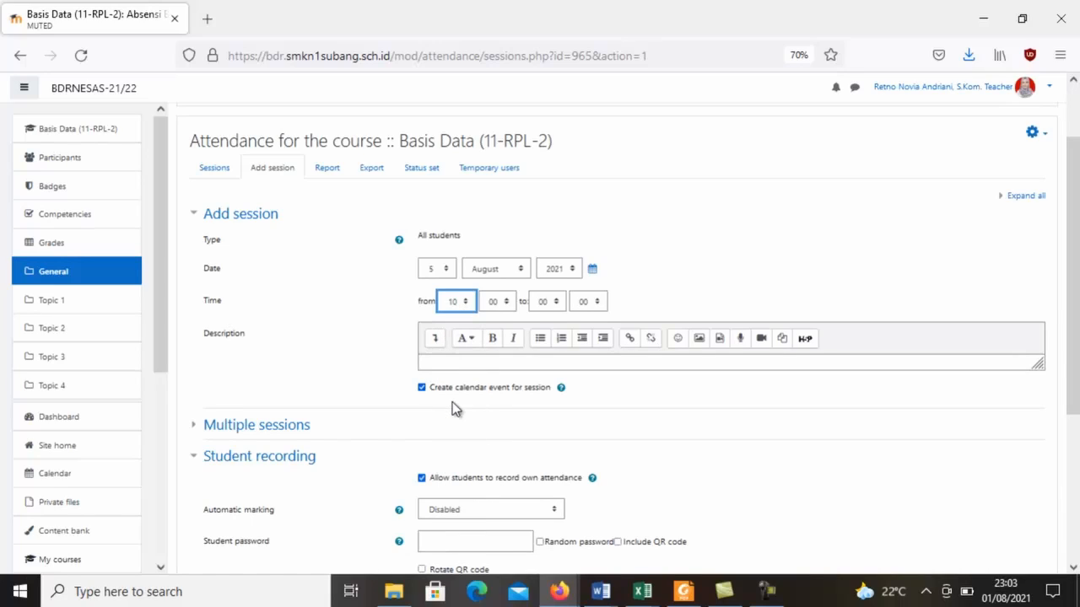
pyautogui.click(501, 303)
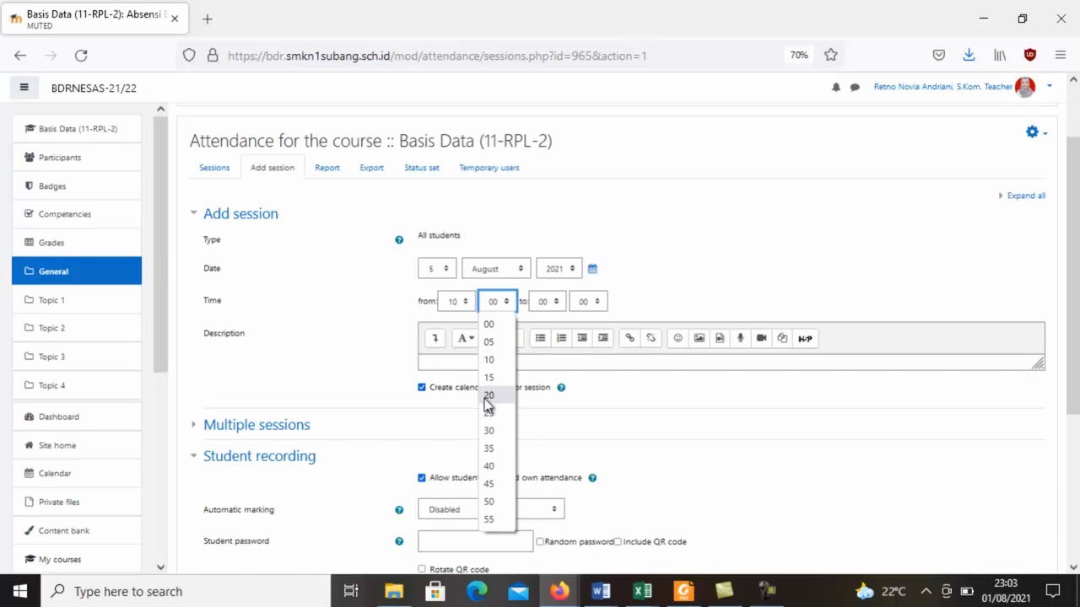
pyautogui.click(489, 378)
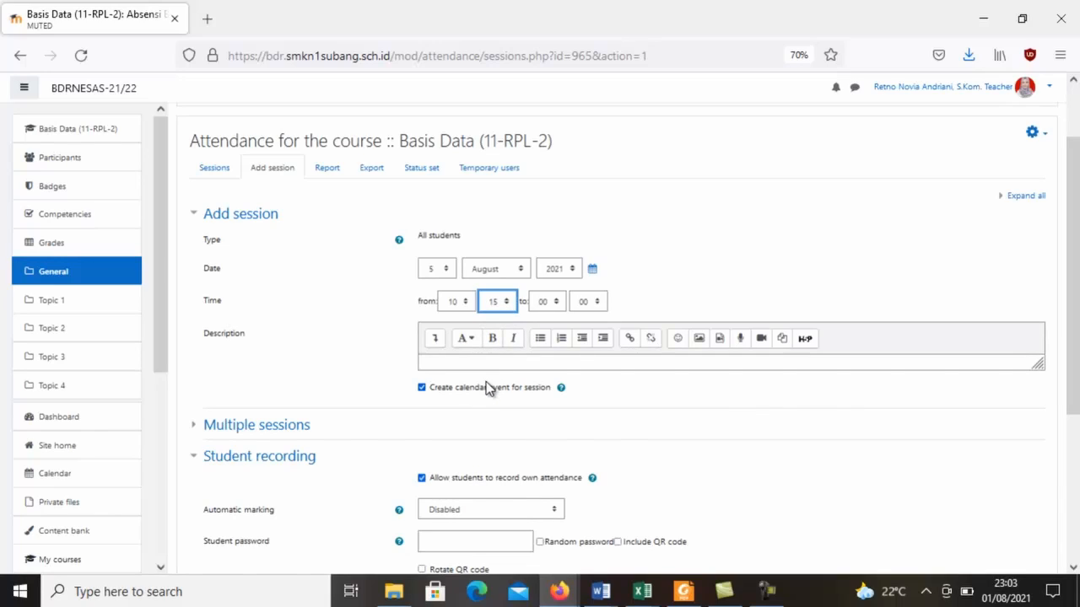
pyautogui.click(547, 308)
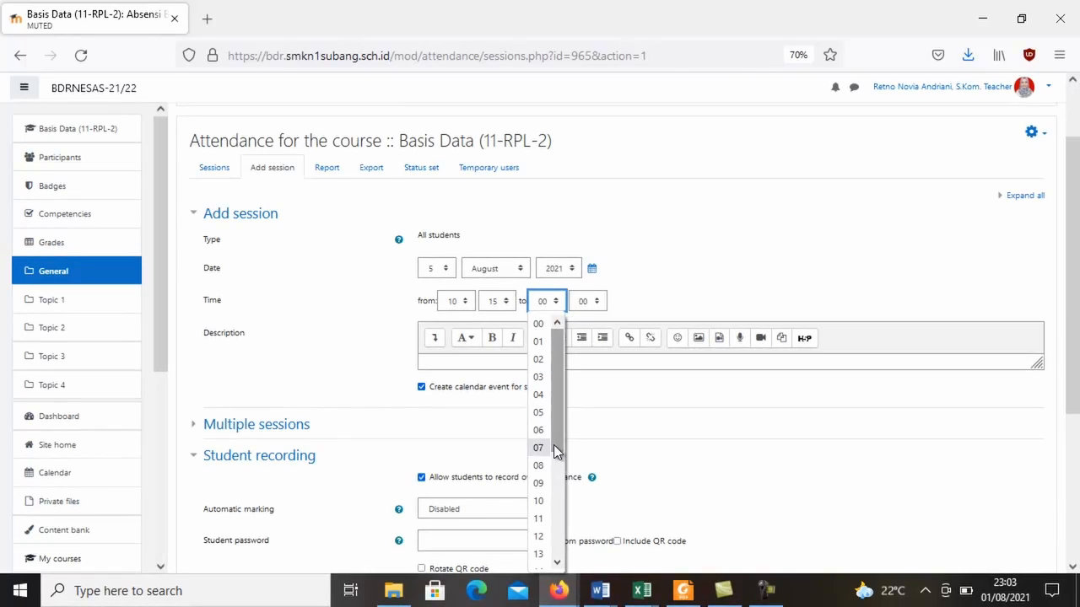
pyautogui.click(536, 520)
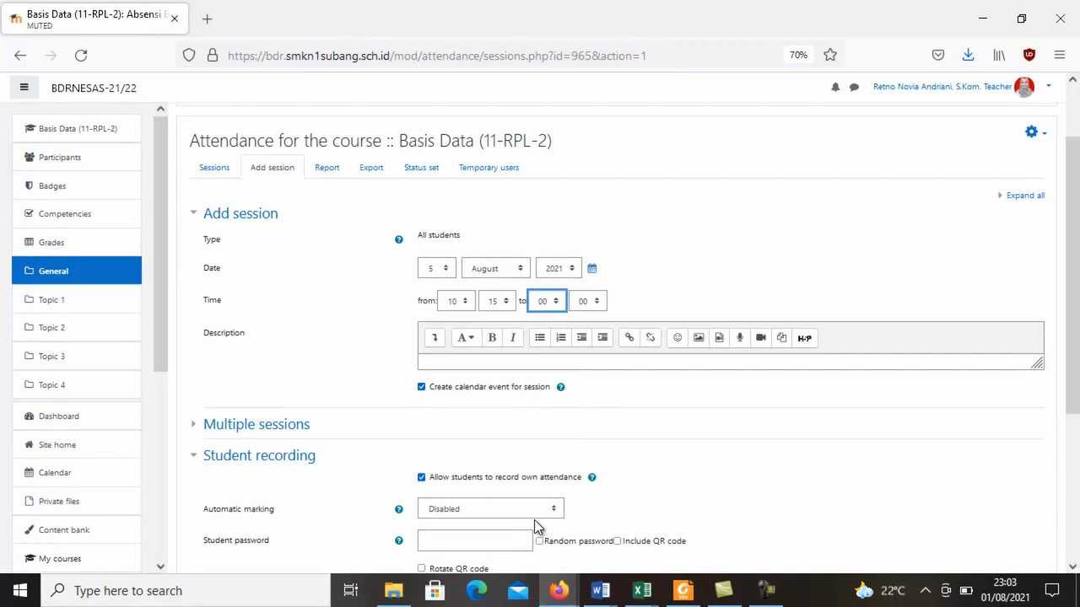
pyautogui.click(585, 302)
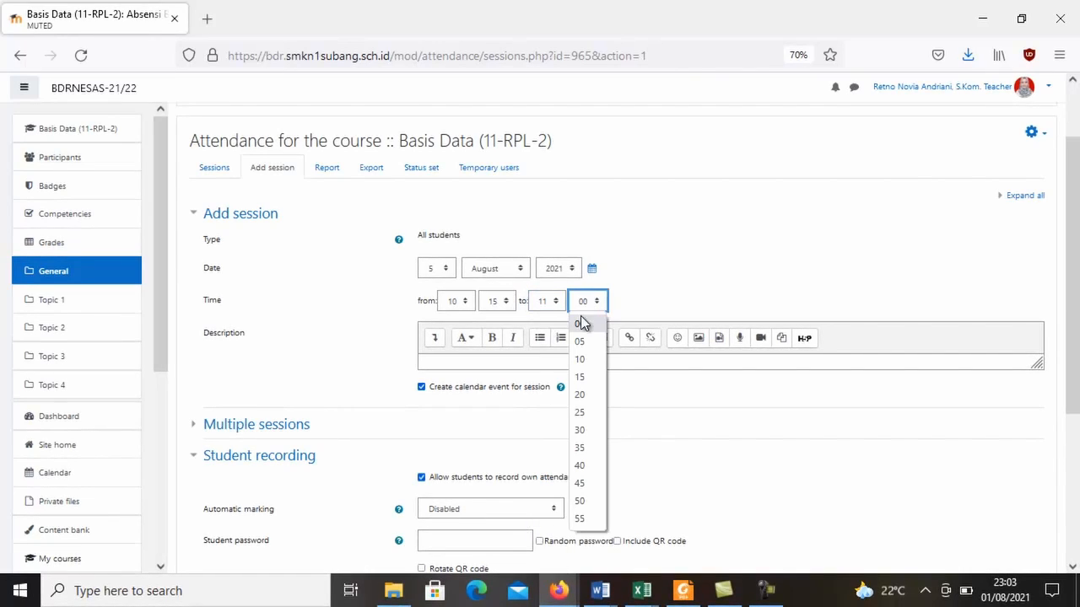
pyautogui.click(593, 518)
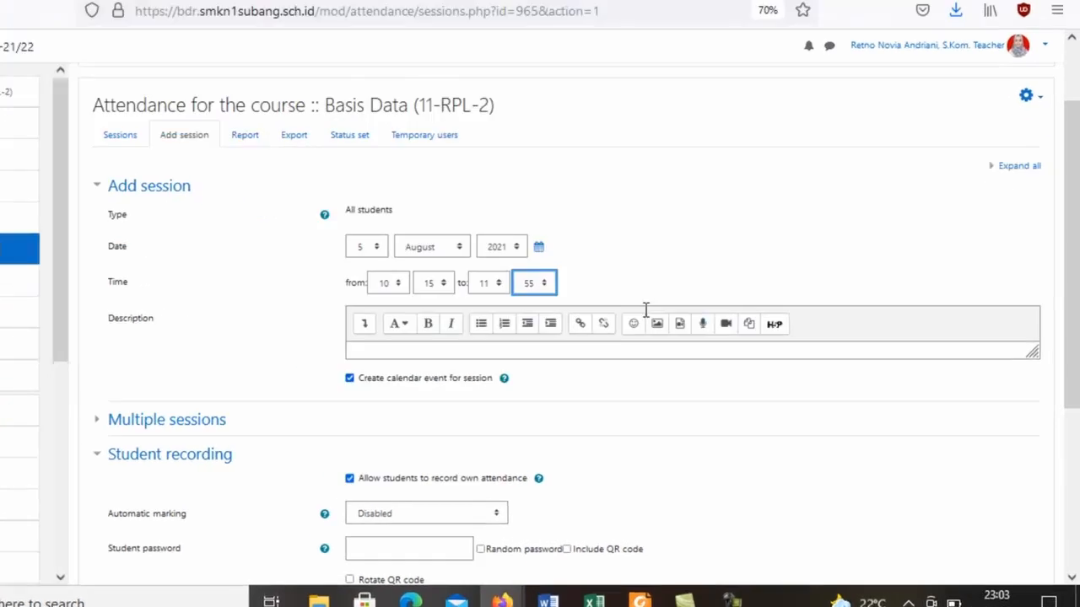
# Turn on repetition for the attendance session under Multiple sessions, repeating every 1 week on Thursday.
pyautogui.moveTo(1069, 143); pyautogui.dragTo(1079, 380)
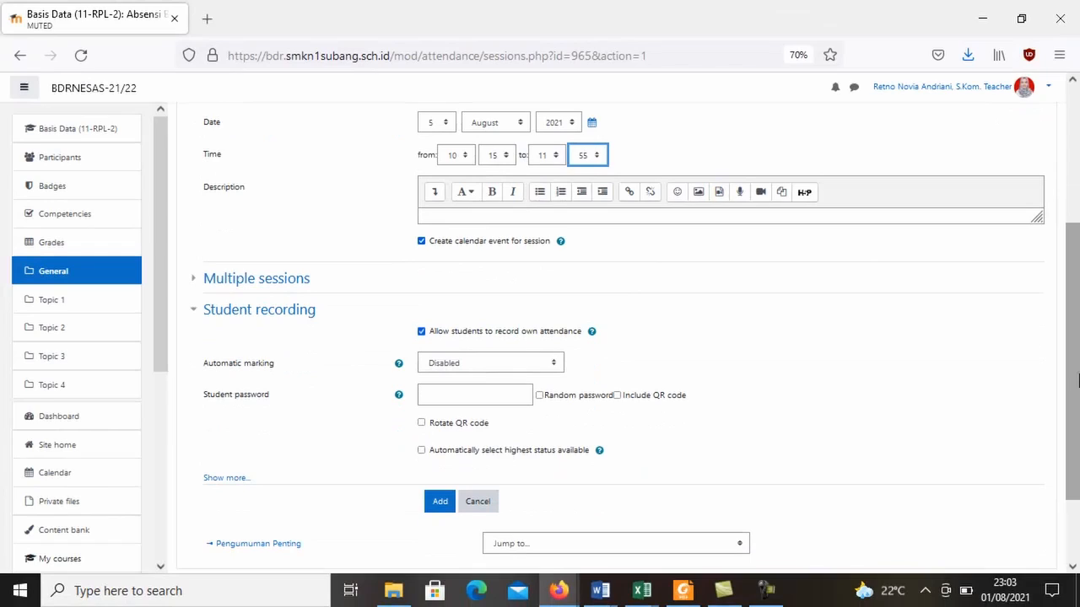
pyautogui.click(211, 287)
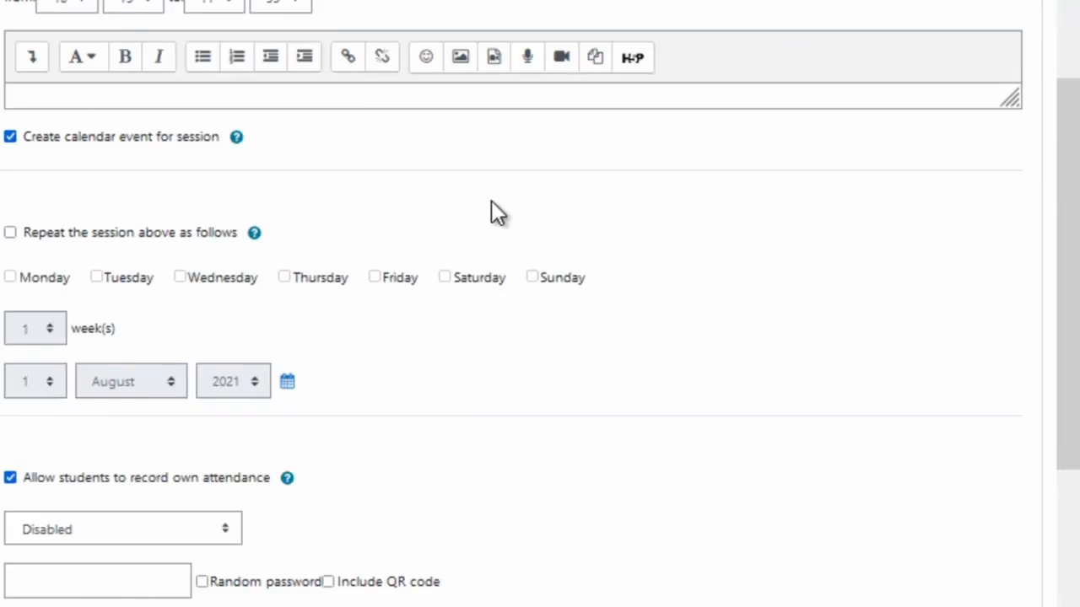
pyautogui.moveTo(1077, 309); pyautogui.dragTo(1078, 248)
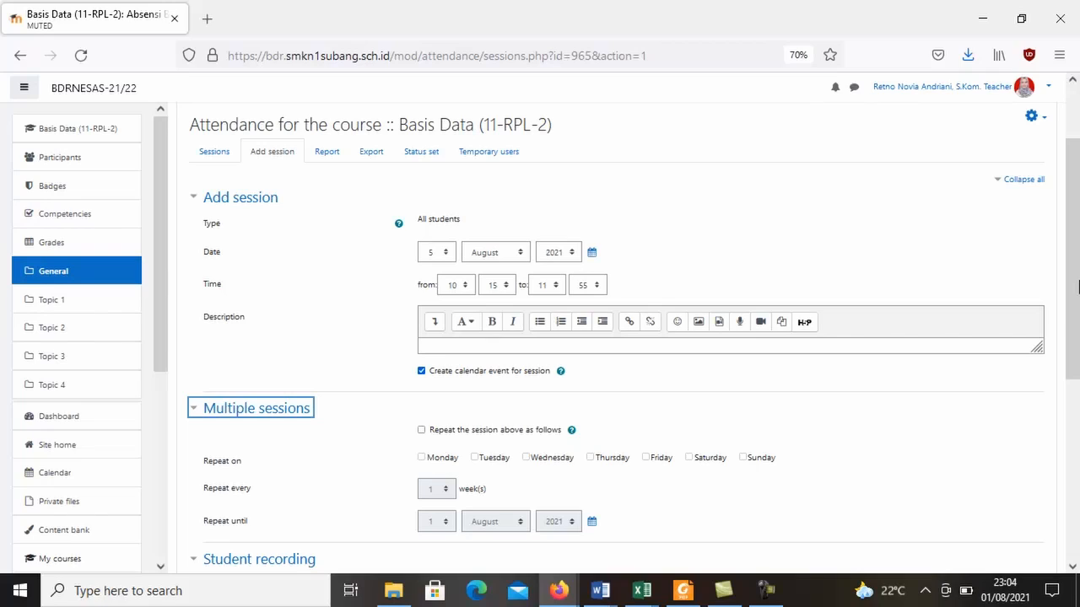
pyautogui.moveTo(1078, 287); pyautogui.dragTo(1077, 317)
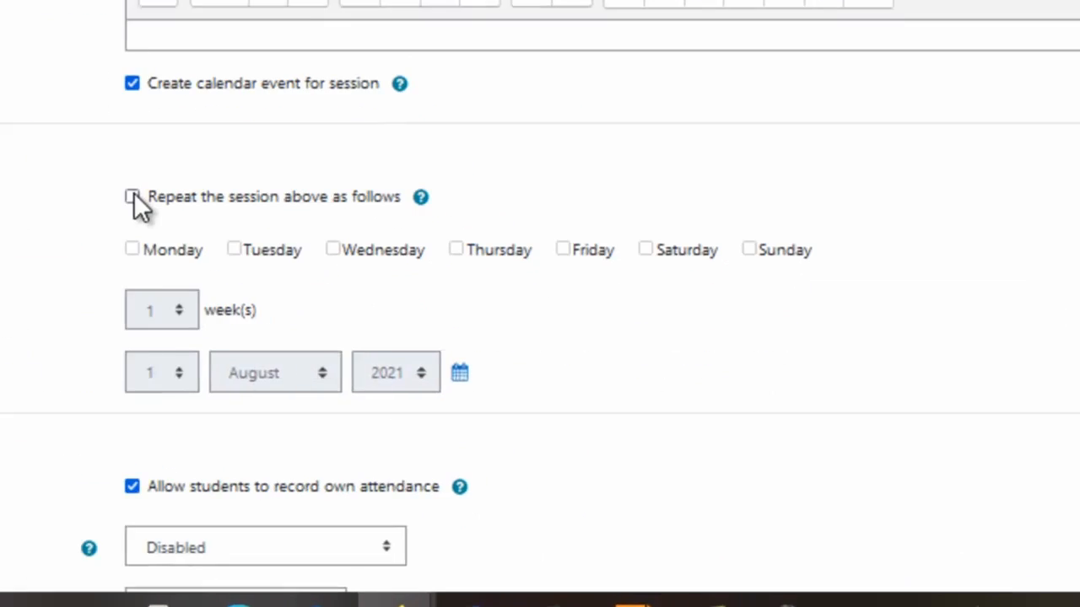
pyautogui.click(133, 196)
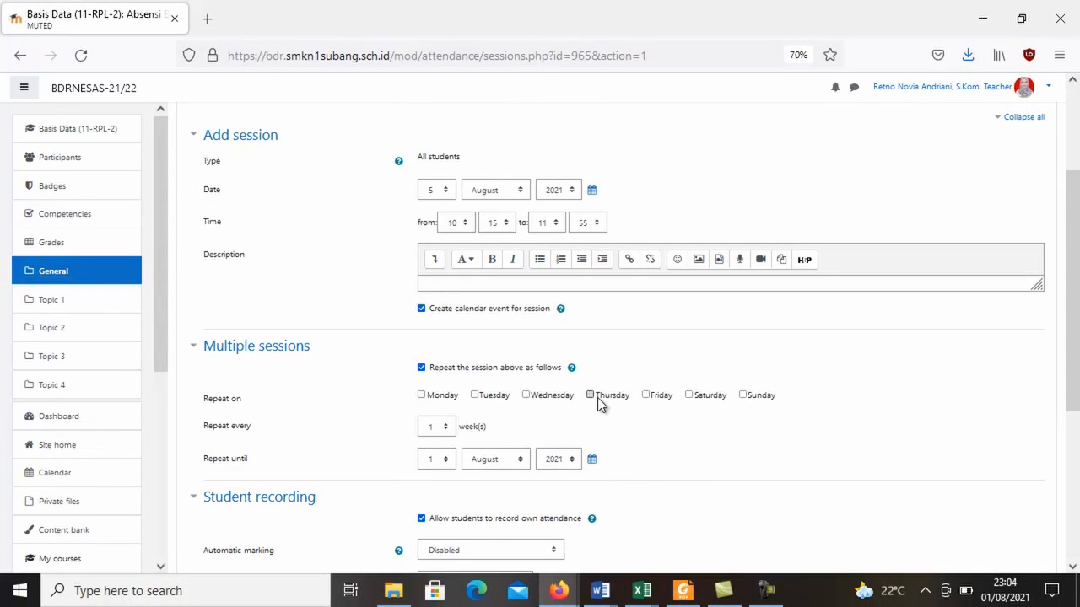
pyautogui.click(596, 399)
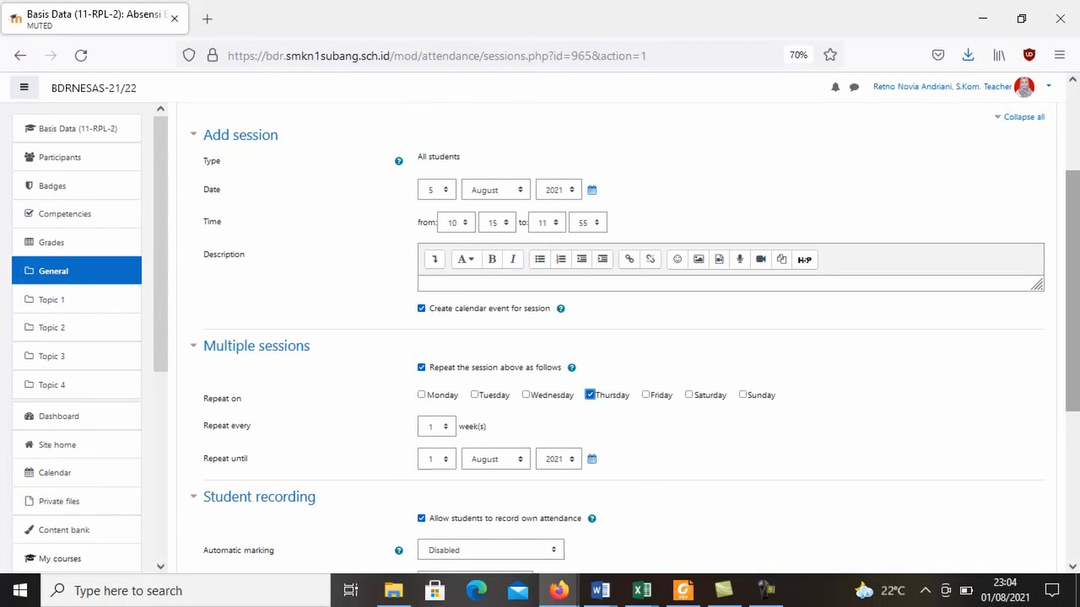
pyautogui.scroll(-1, 1077, 375)
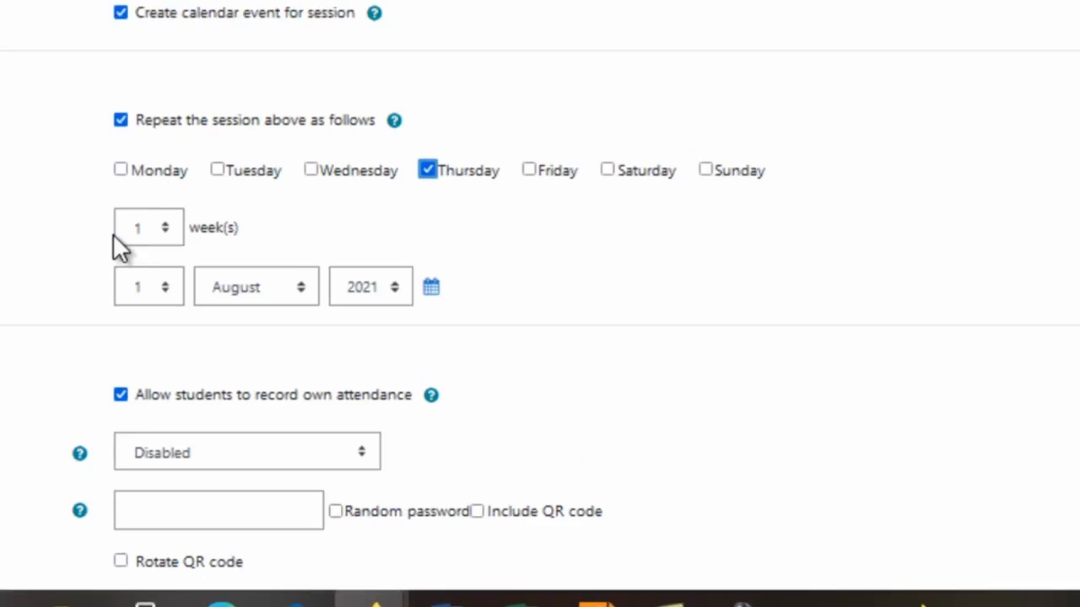
pyautogui.click(109, 205)
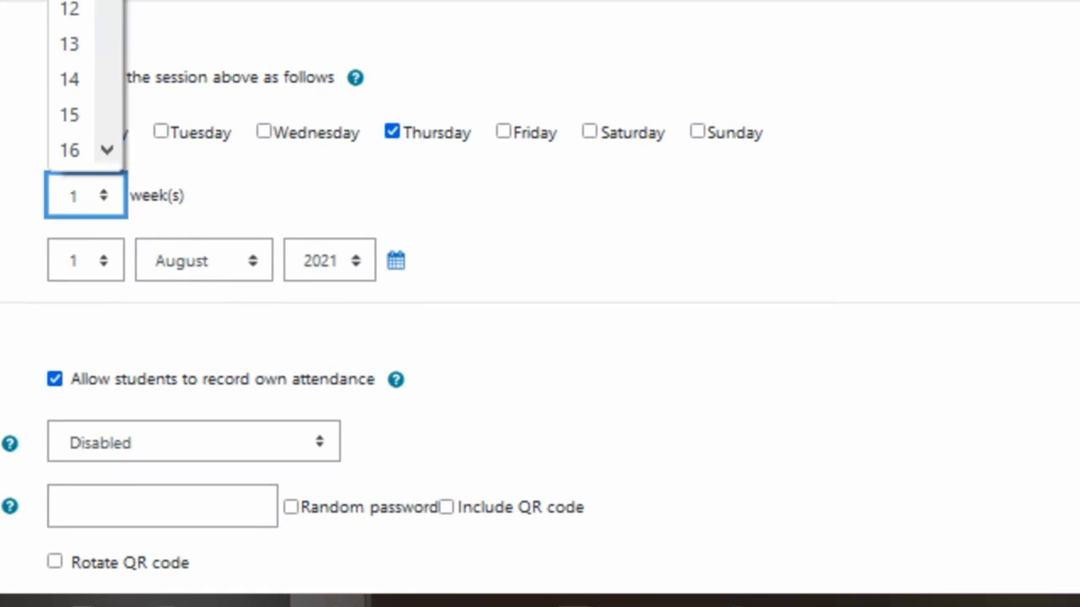
pyautogui.press('Escape')
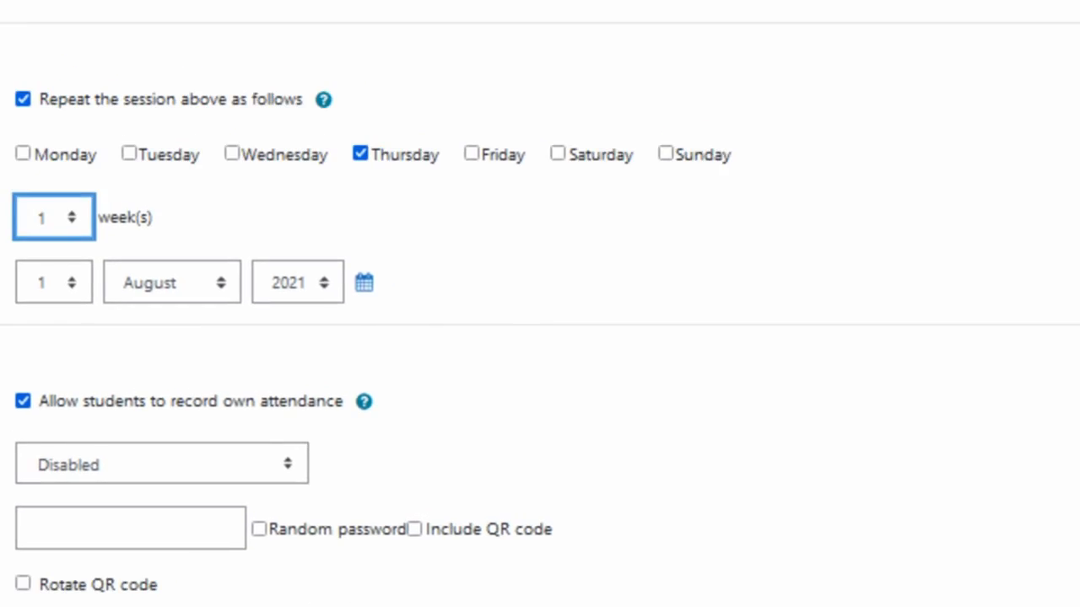
# Set the session's Repeat until date to 31 December 2021.
pyautogui.moveTo(1074, 245); pyautogui.dragTo(1072, 157)
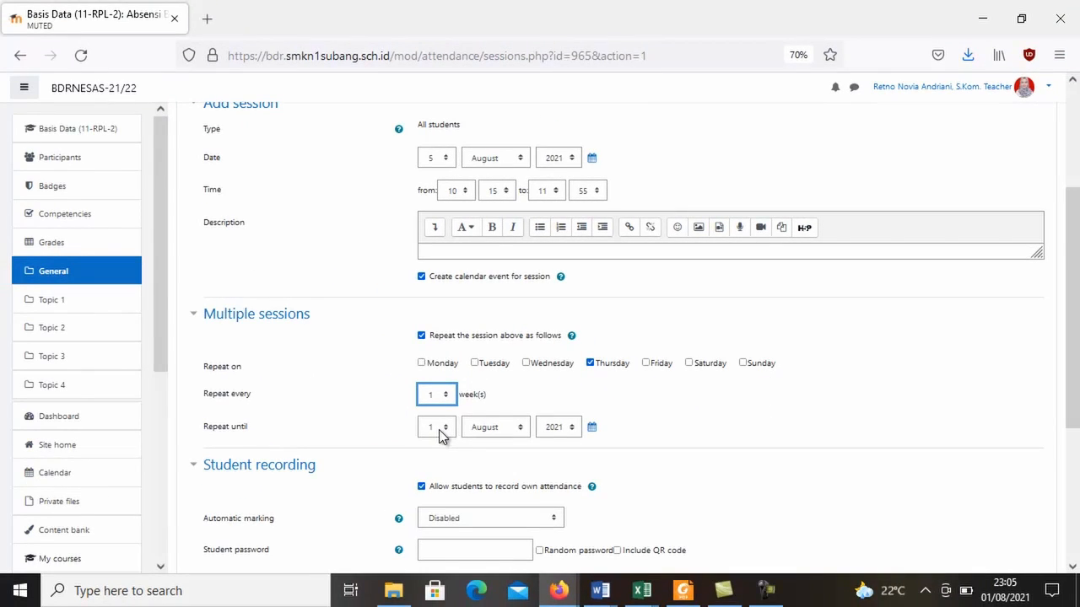
pyautogui.click(438, 430)
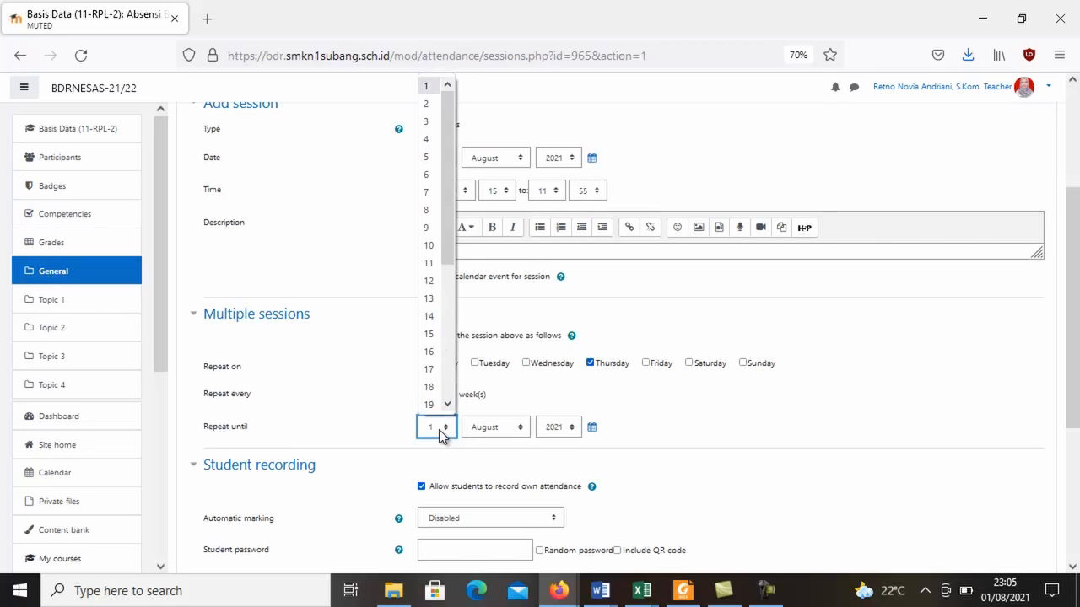
pyautogui.click(458, 192)
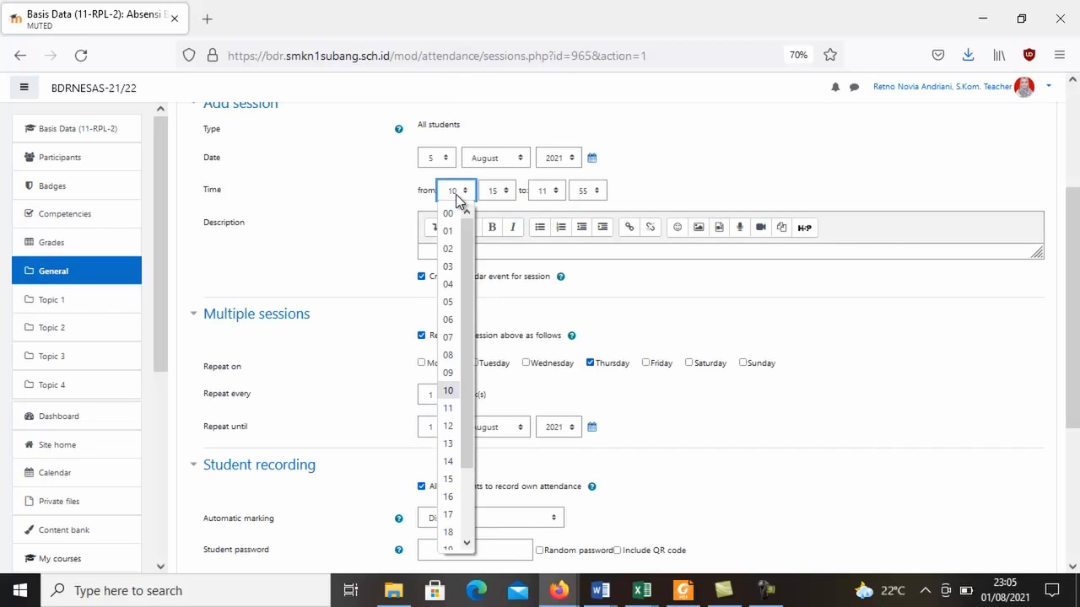
pyautogui.click(428, 433)
pyautogui.click(427, 433)
pyautogui.moveTo(442, 268); pyautogui.dragTo(449, 381)
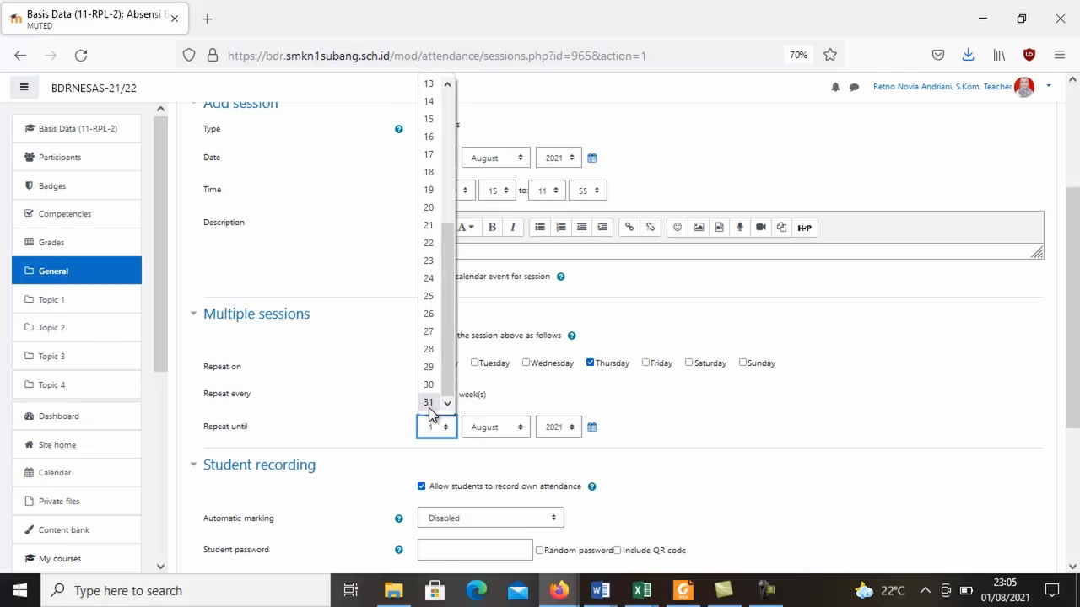
pyautogui.click(429, 405)
pyautogui.click(518, 426)
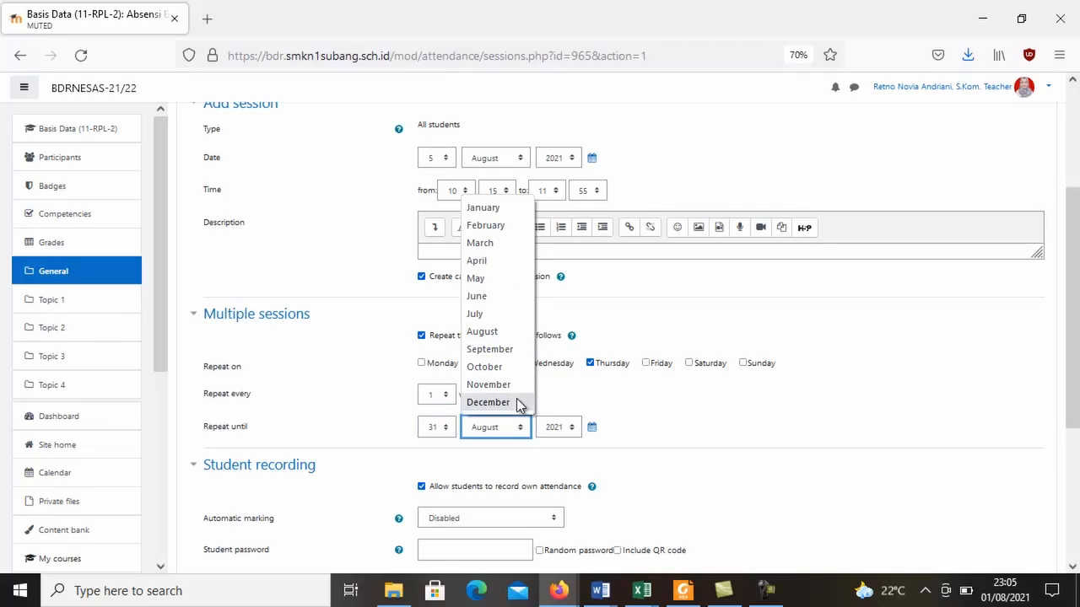
pyautogui.click(516, 402)
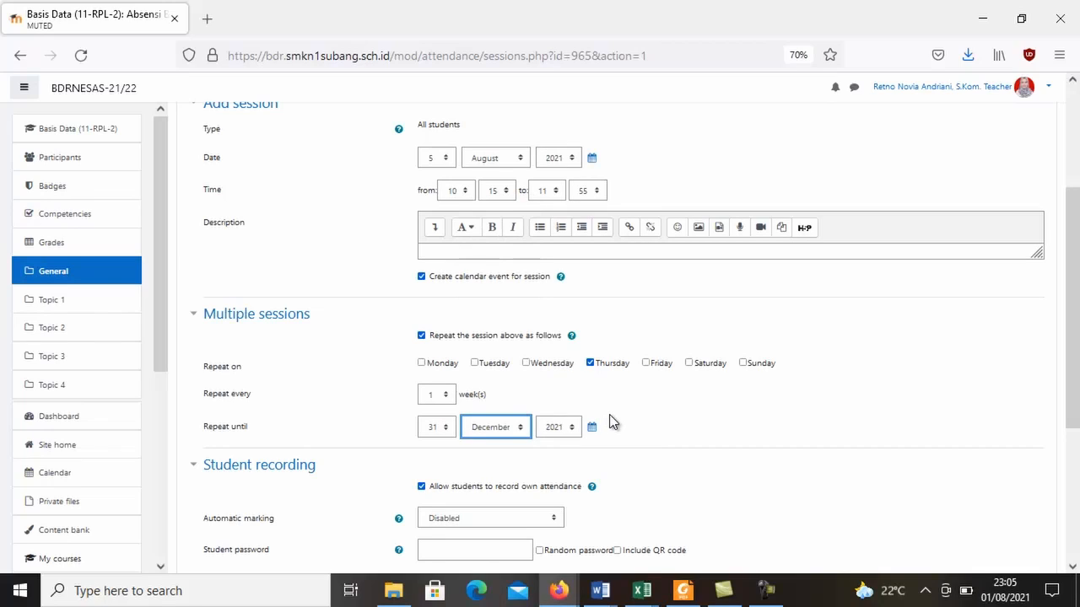
# Set automatic marking to Yes for student recording and add the repeating sessions.
pyautogui.moveTo(1074, 350); pyautogui.dragTo(1077, 451)
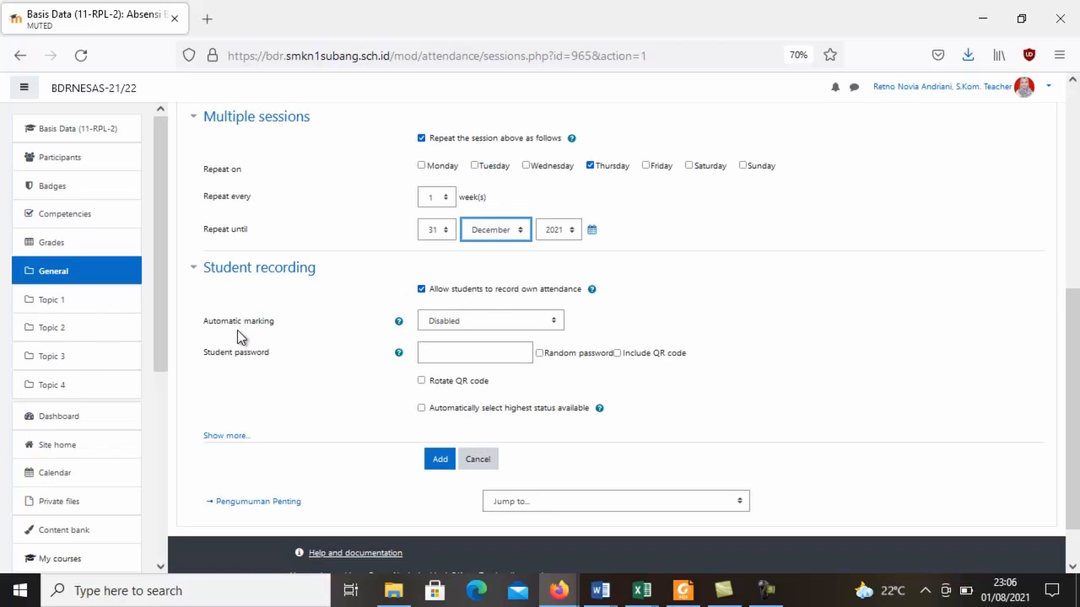
pyautogui.click(507, 326)
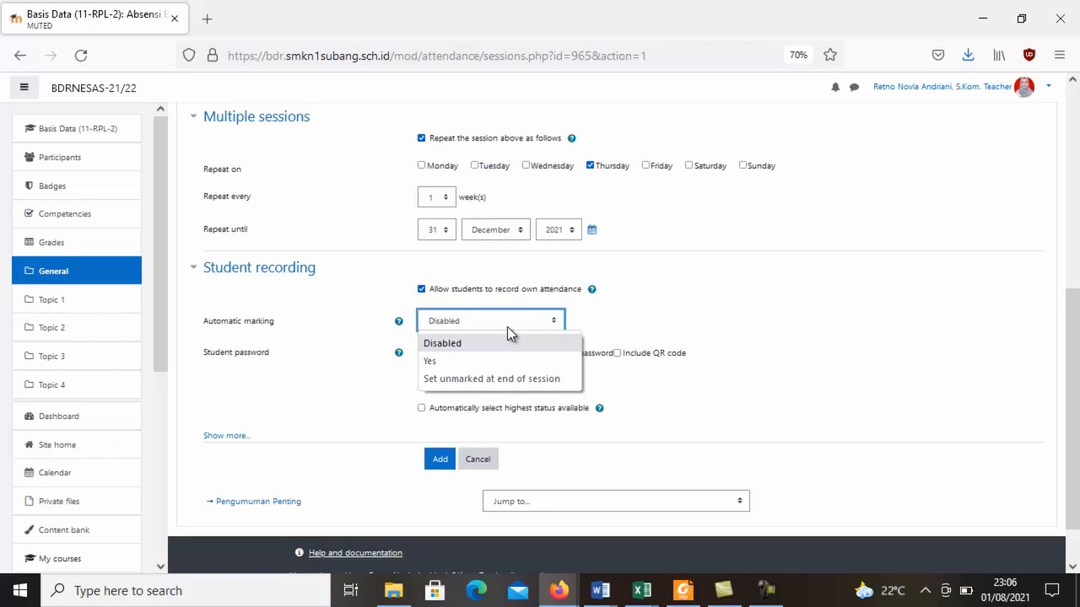
pyautogui.click(491, 361)
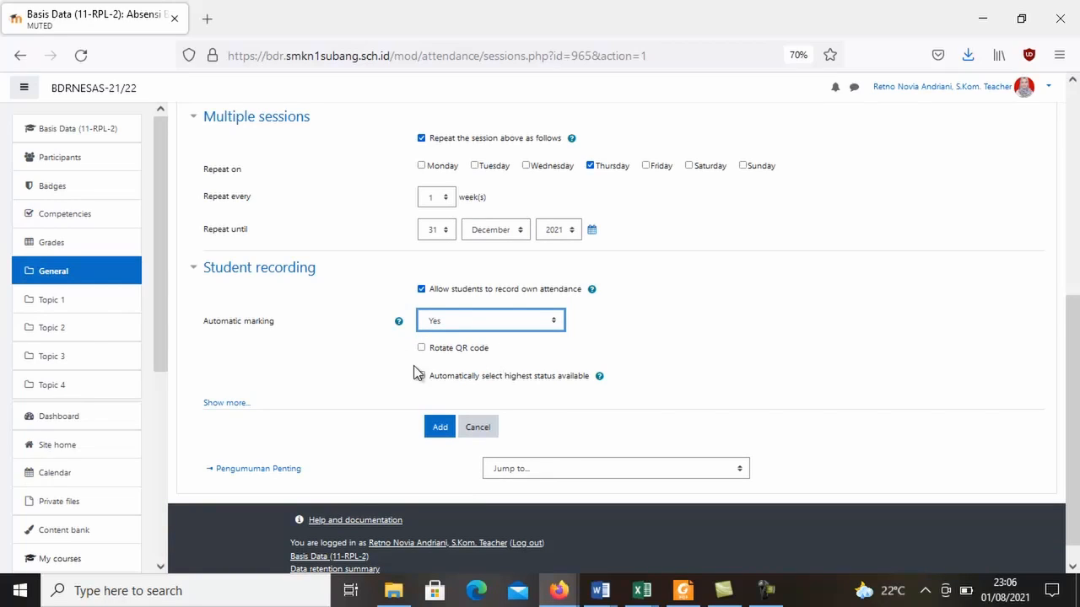
pyautogui.click(440, 427)
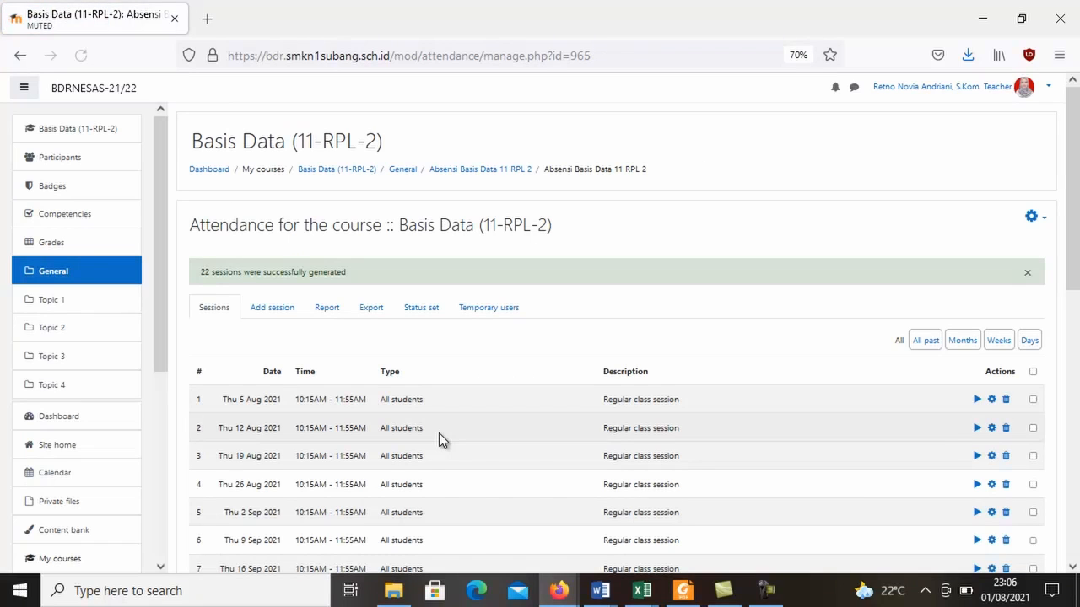
# Review the list of attendance sessions and the activity's status set with its descriptions and points.
pyautogui.moveTo(1078, 245); pyautogui.dragTo(1077, 312)
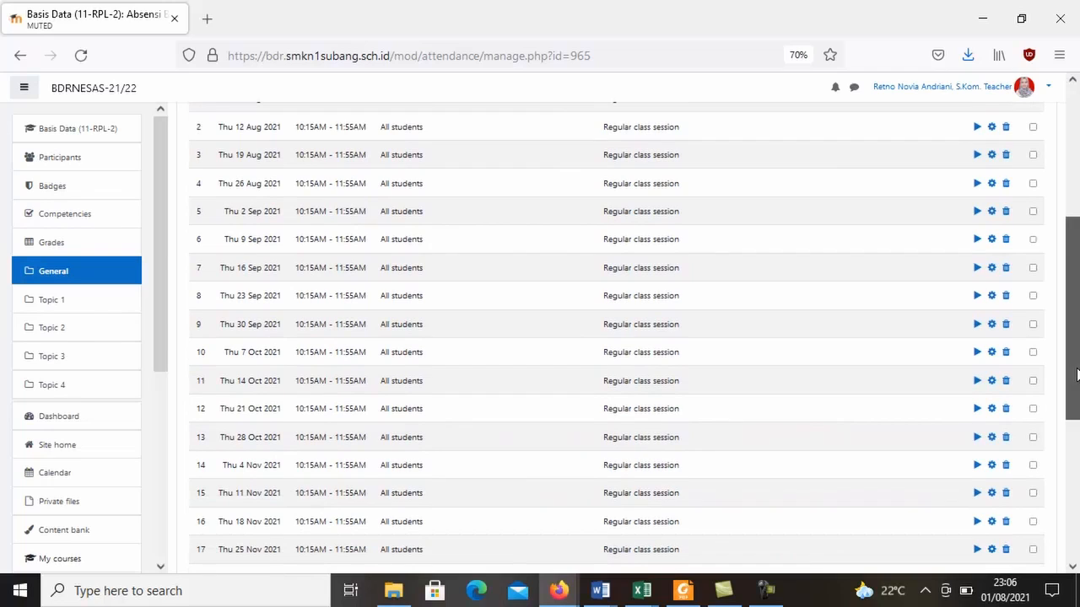
pyautogui.moveTo(1077, 375); pyautogui.dragTo(1077, 285)
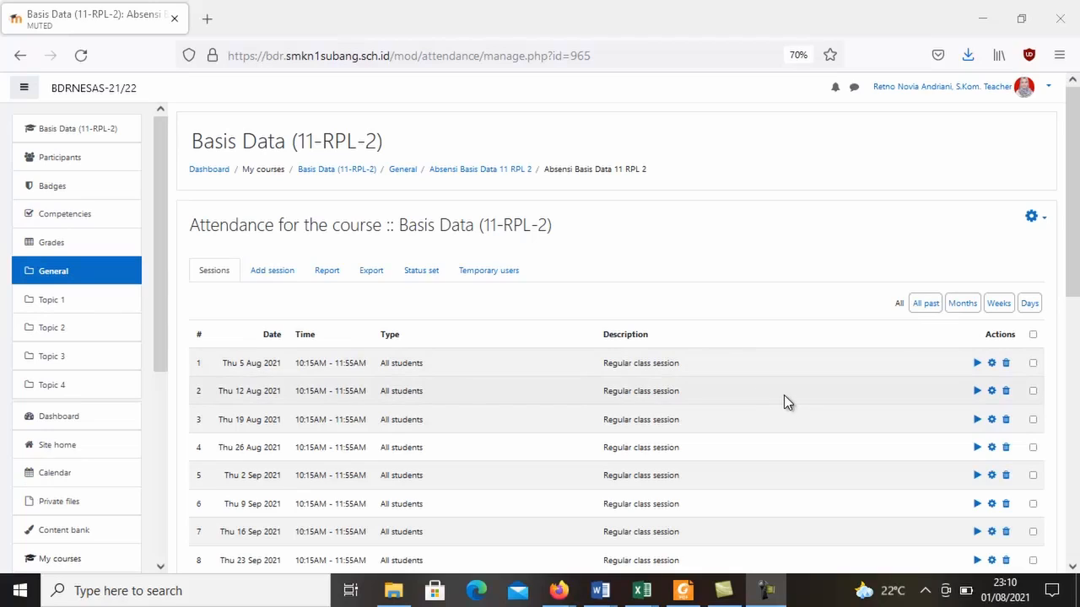
pyautogui.moveTo(1072, 181); pyautogui.dragTo(1072, 213)
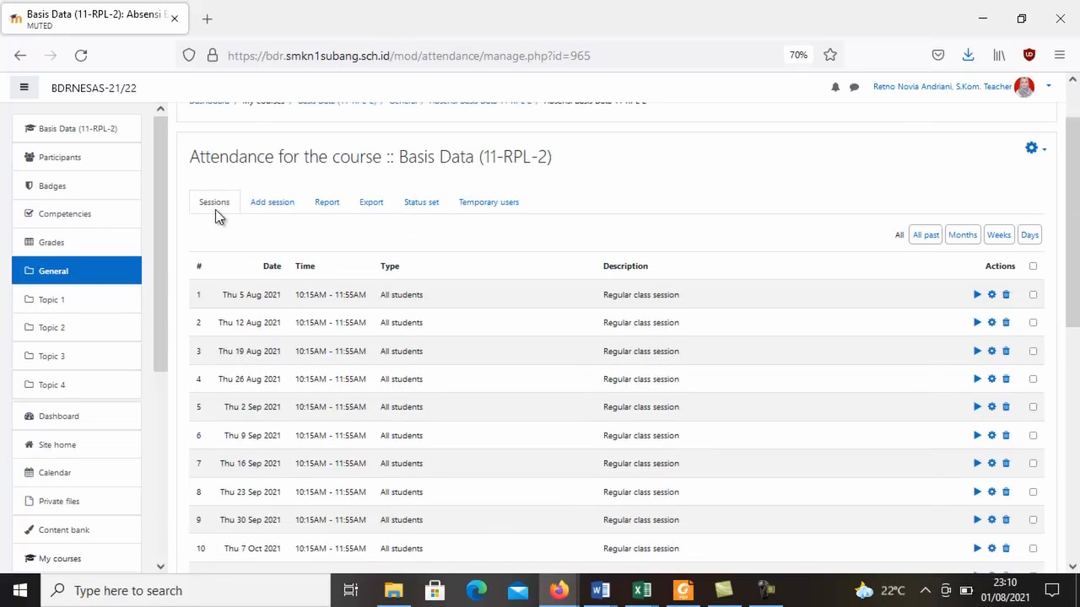
pyautogui.click(426, 203)
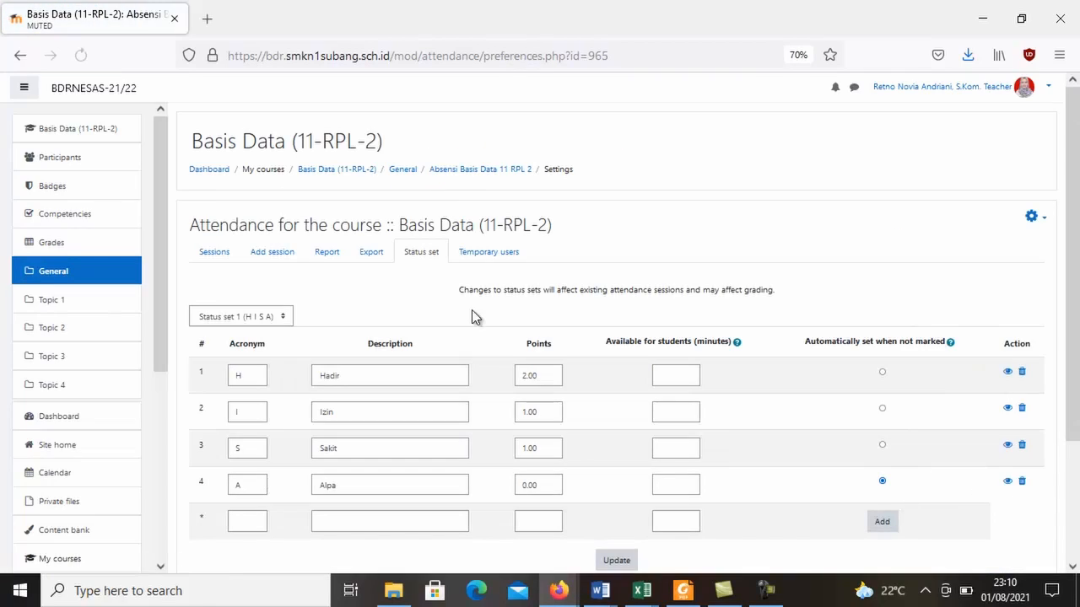
pyautogui.moveTo(1074, 338); pyautogui.dragTo(1076, 396)
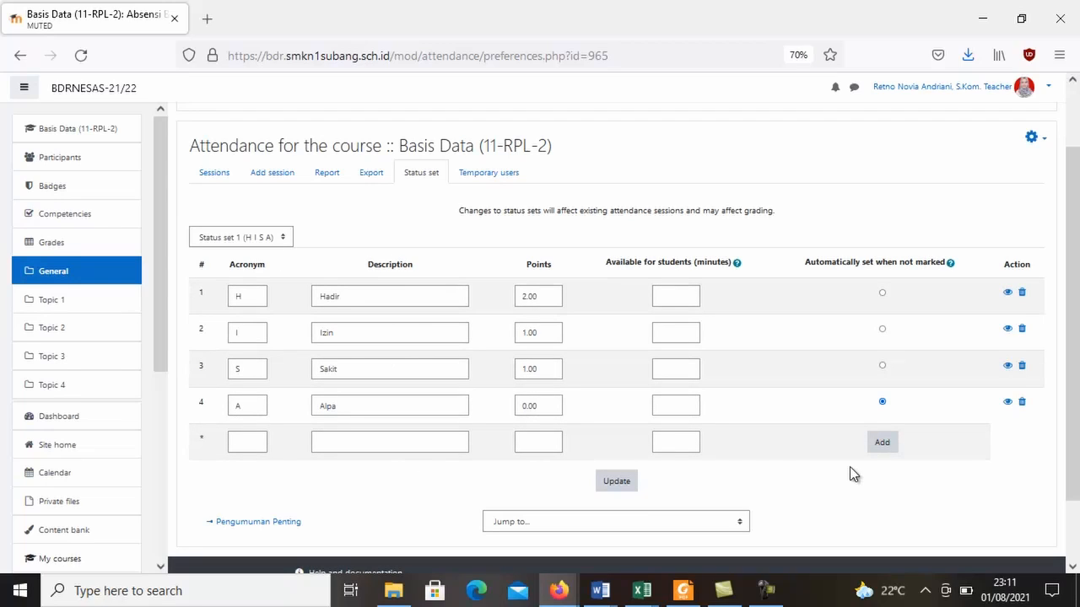
pyautogui.scroll(2, 616, 337)
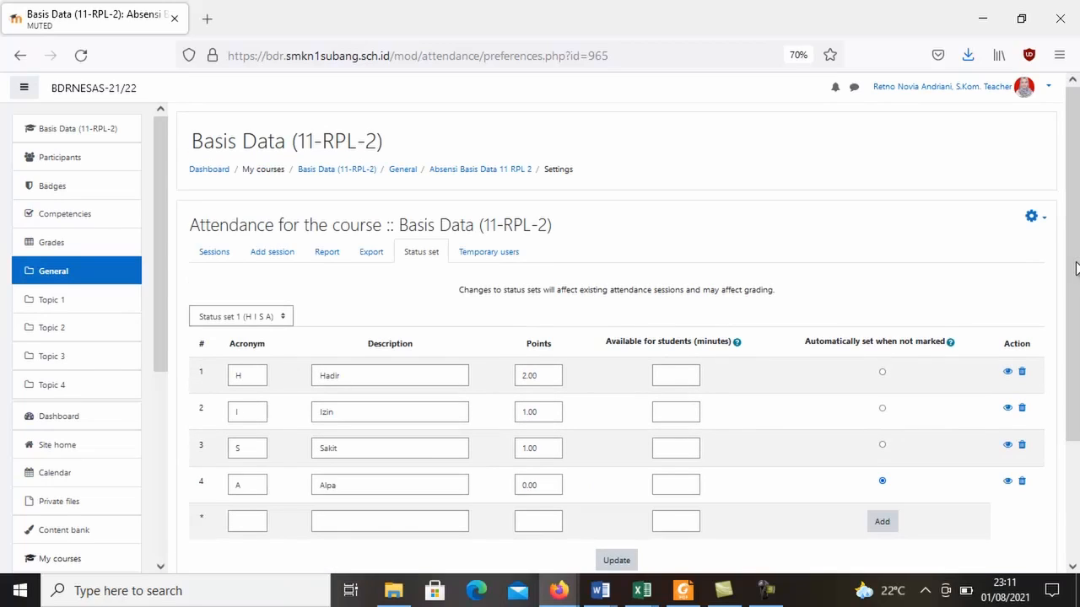
# Return to the Basis Data (11-RPL-2) course page and rename Topic 1 as "KD 3.1 Hirarki Basis Data".
pyautogui.click(333, 171)
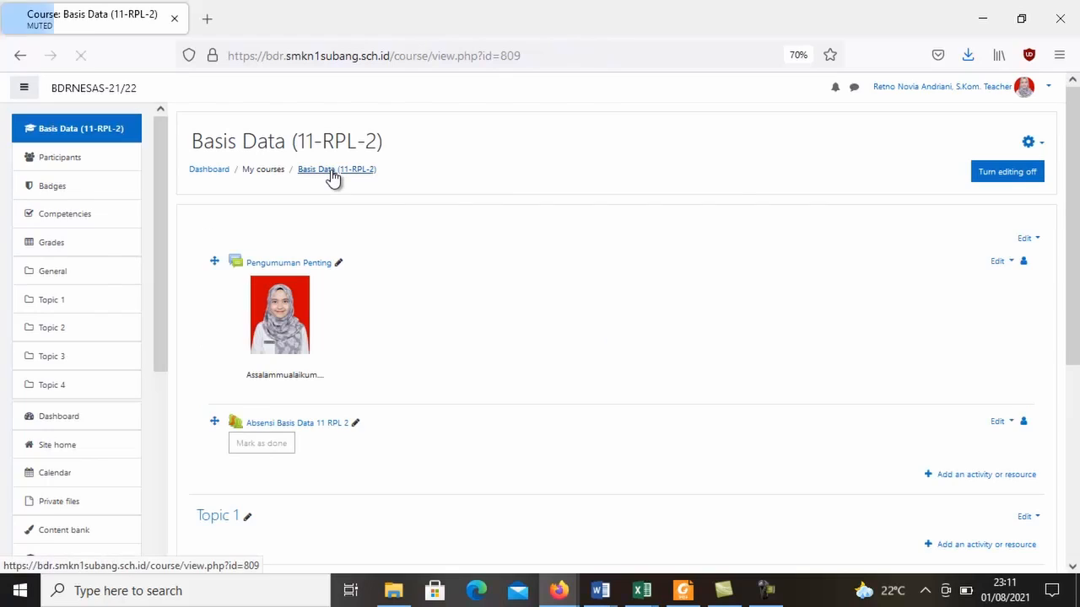
pyautogui.moveTo(1077, 179); pyautogui.dragTo(1078, 242)
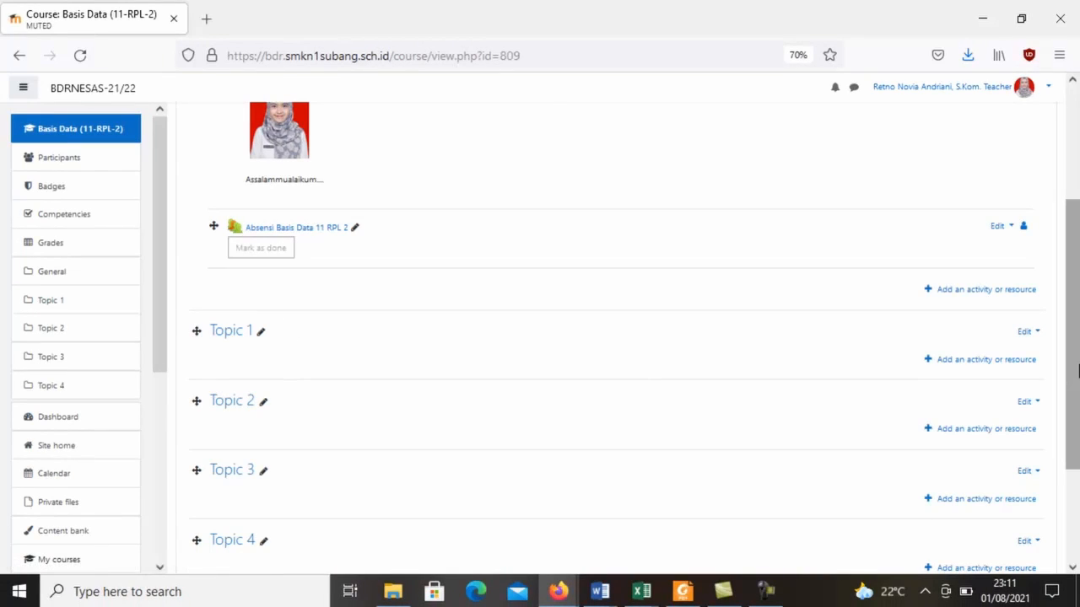
pyautogui.scroll(3, 1078, 311)
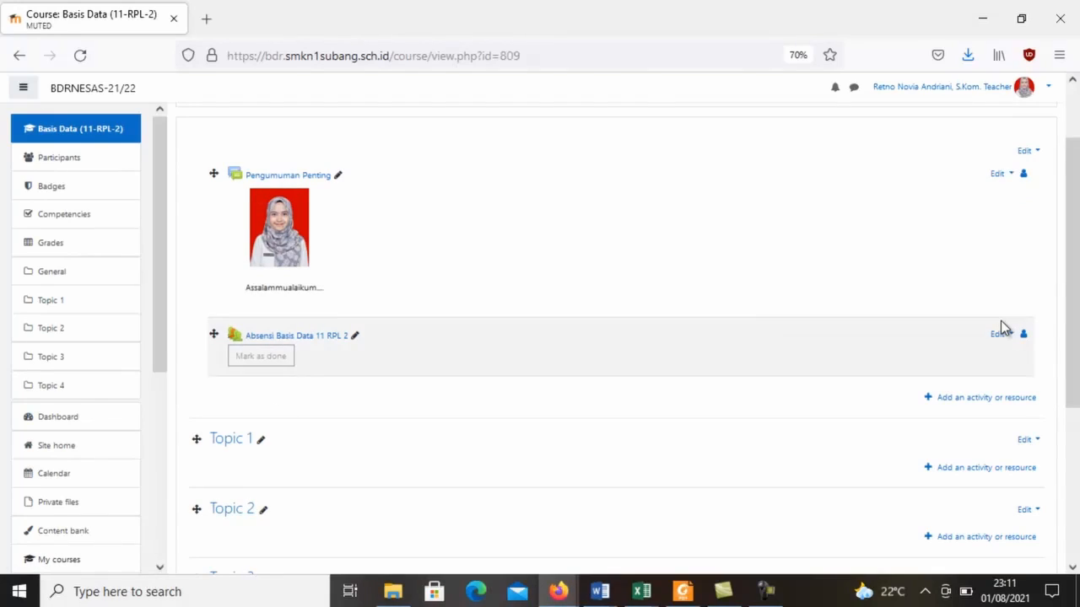
pyautogui.moveTo(1070, 319); pyautogui.dragTo(1077, 353)
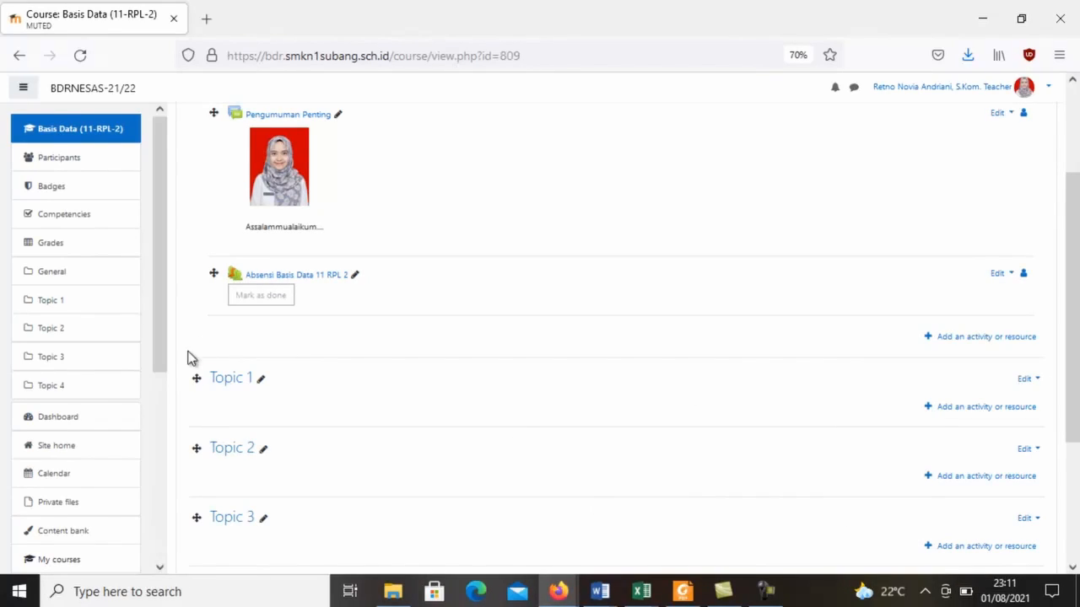
pyautogui.click(261, 380)
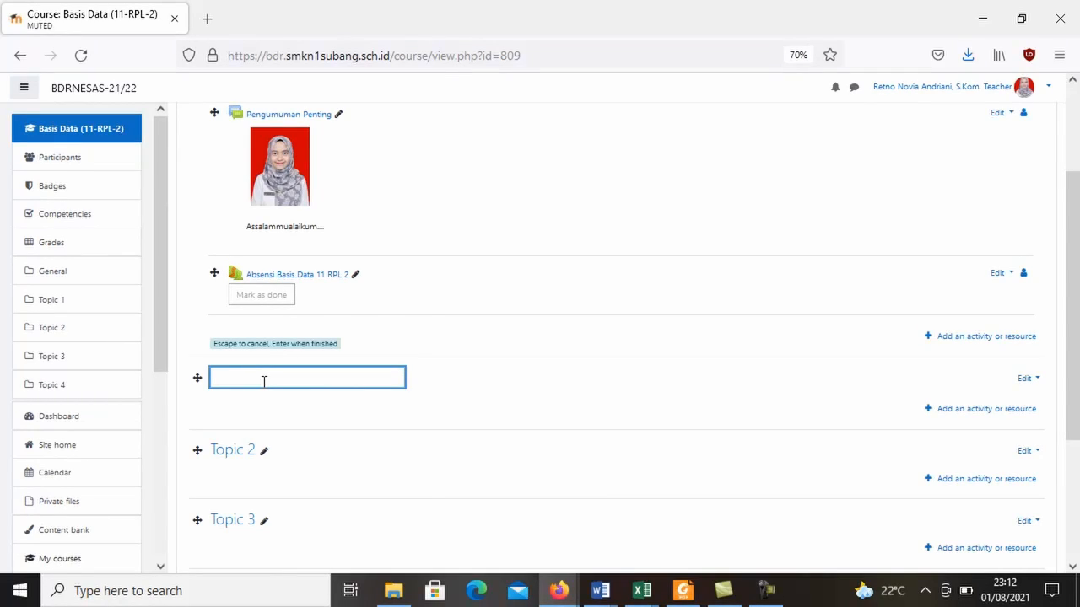
pyautogui.write('KD 3.1 Hiranki Basis Data')
pyautogui.press('Return')
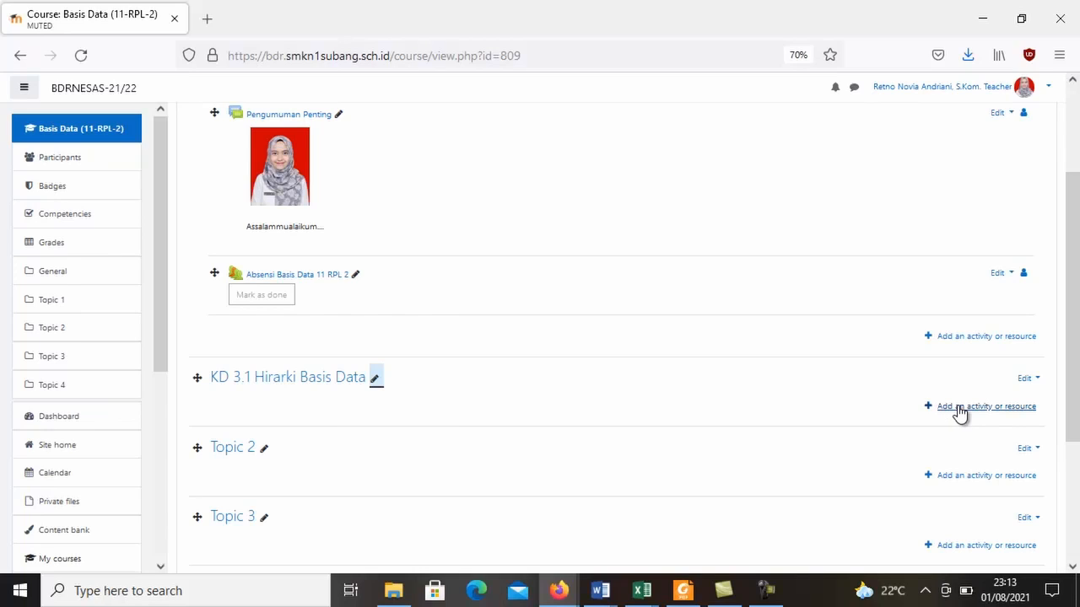
# Start a new File resource in the KD 3.1 Hirarki Basis Data section and name it "Modul 1 Hirarki Basis Data".
pyautogui.click(959, 409)
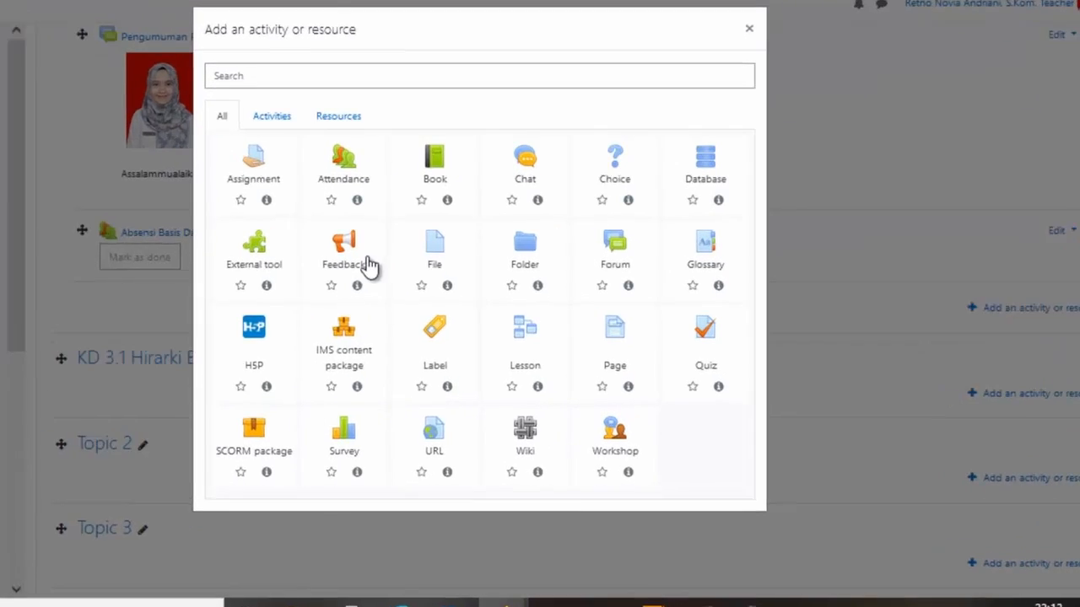
pyautogui.click(217, 122)
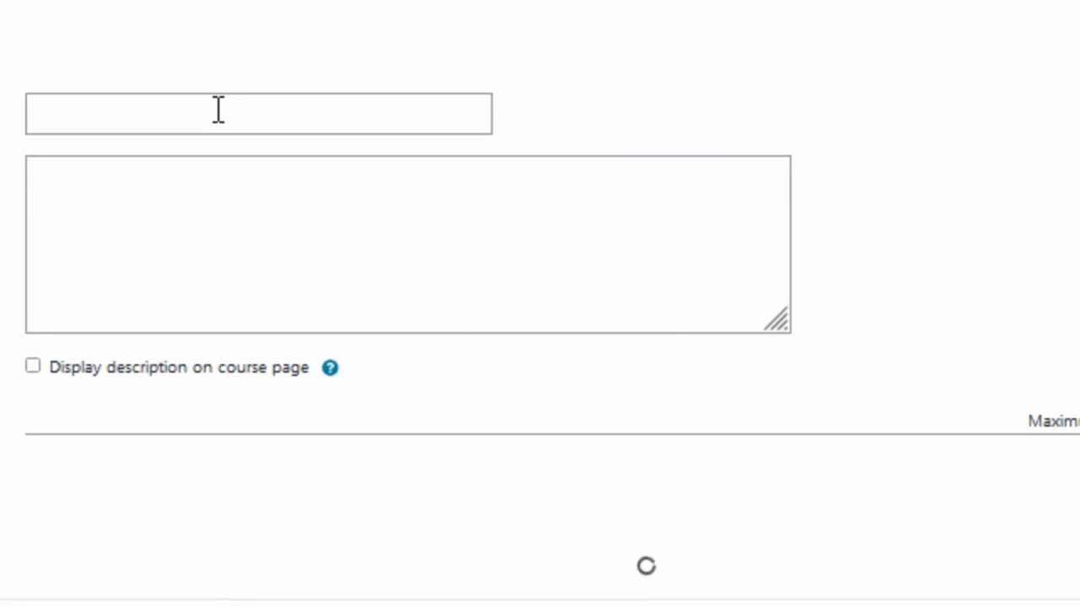
pyautogui.click(258, 123)
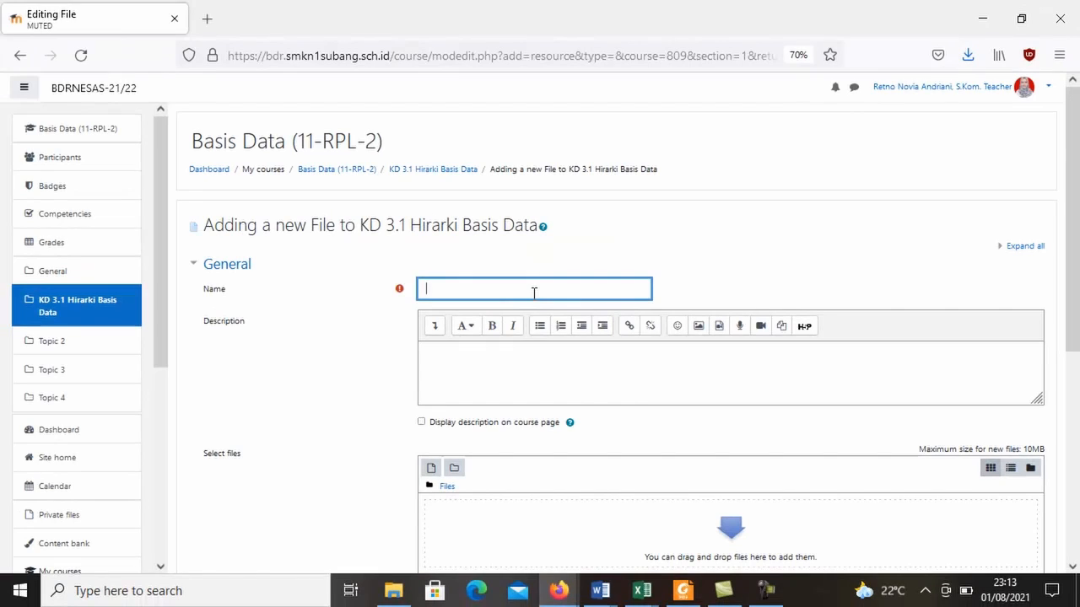
pyautogui.write('H')
pyautogui.press('BackSpace')
pyautogui.write('Modul 1 Hirarki Basis Data')
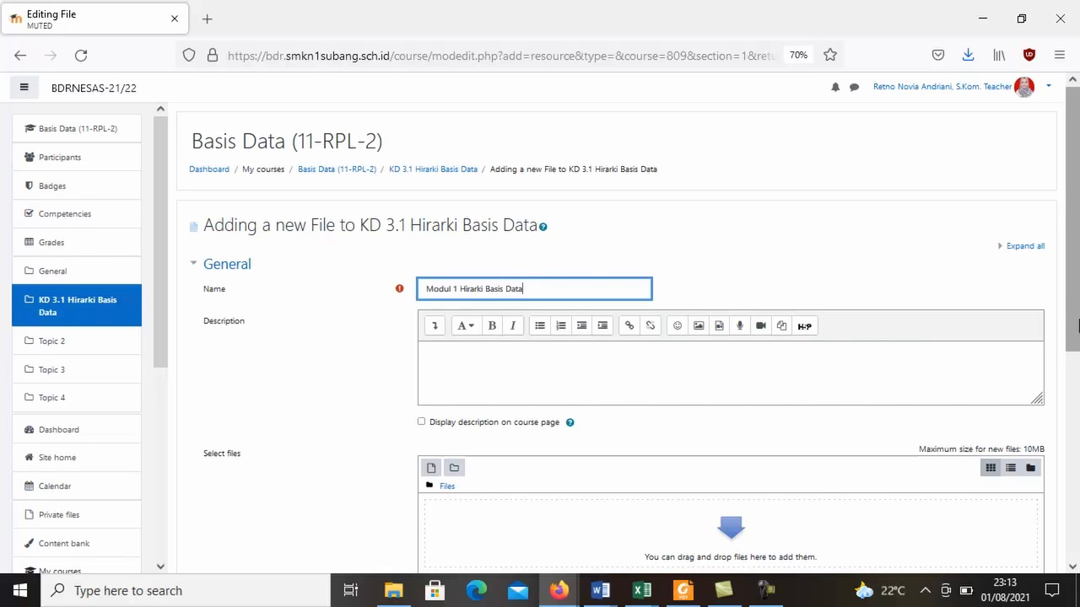
# Upload RPL BASIS DATA XI 1.pdf from the Downloads folder as the file for the Modul 1 Hirarki Basis Data resource.
pyautogui.scroll(-1, 1071, 219)
pyautogui.scroll(-3, 661, 384)
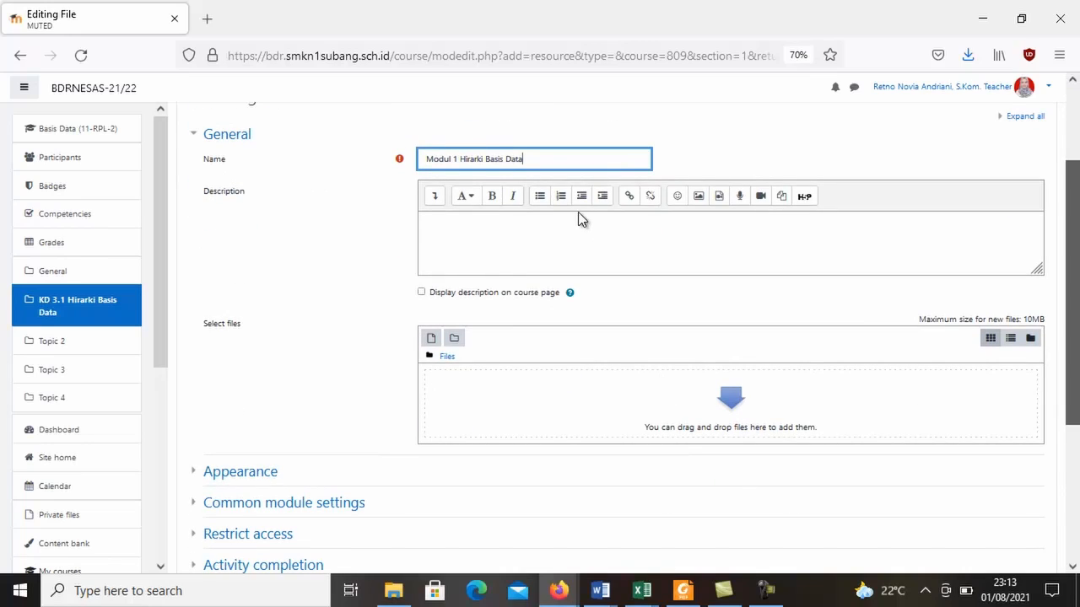
pyautogui.click(564, 240)
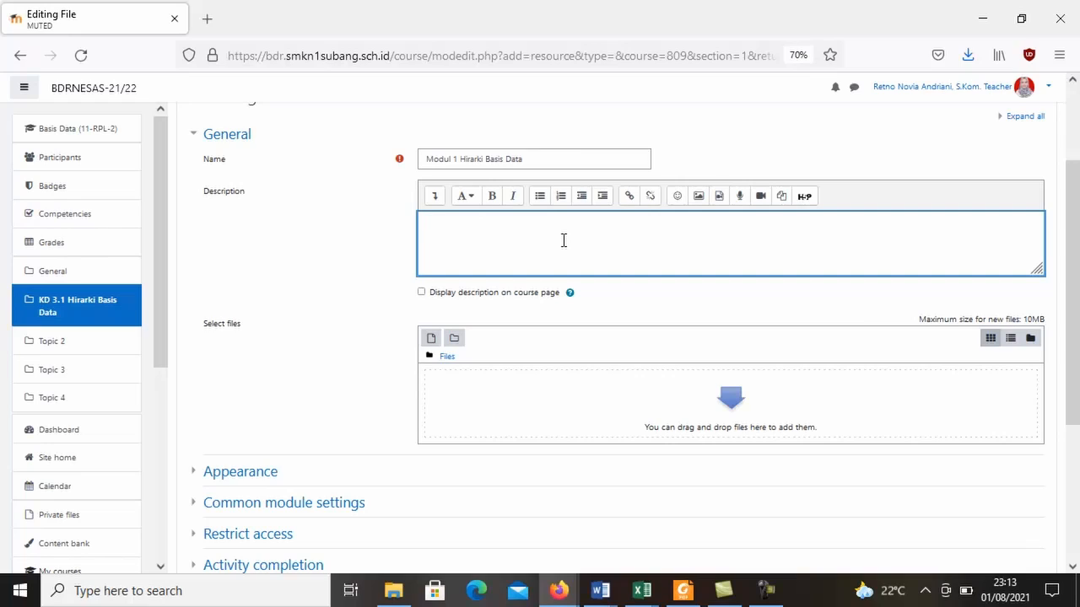
pyautogui.moveTo(1078, 337)
pyautogui.mouseDown()
pyautogui.moveTo(1077, 416)
pyautogui.moveTo(1077, 333)
pyautogui.mouseUp()
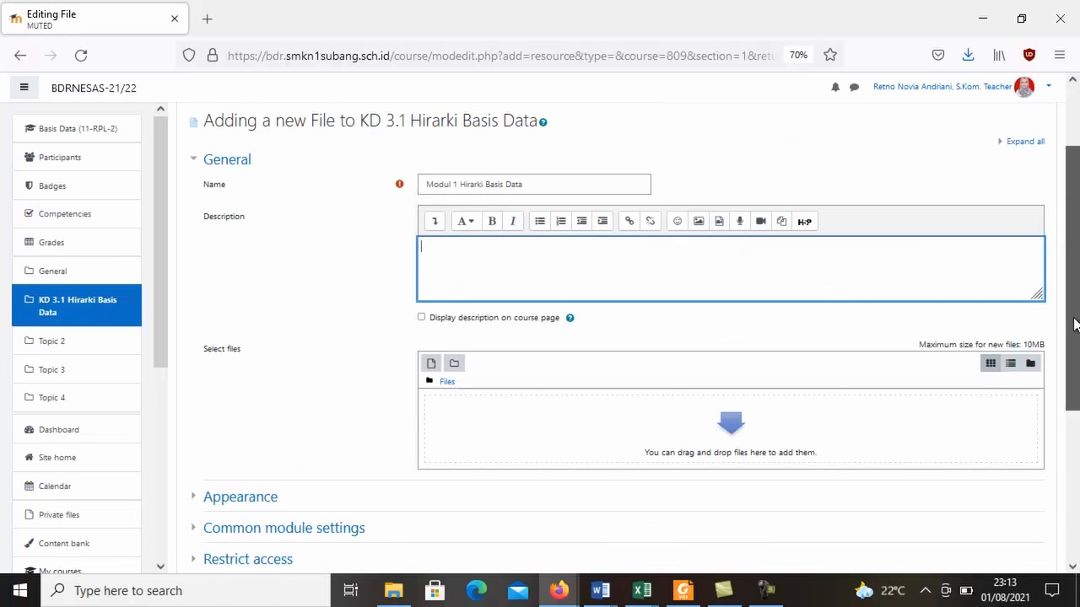
pyautogui.click(432, 364)
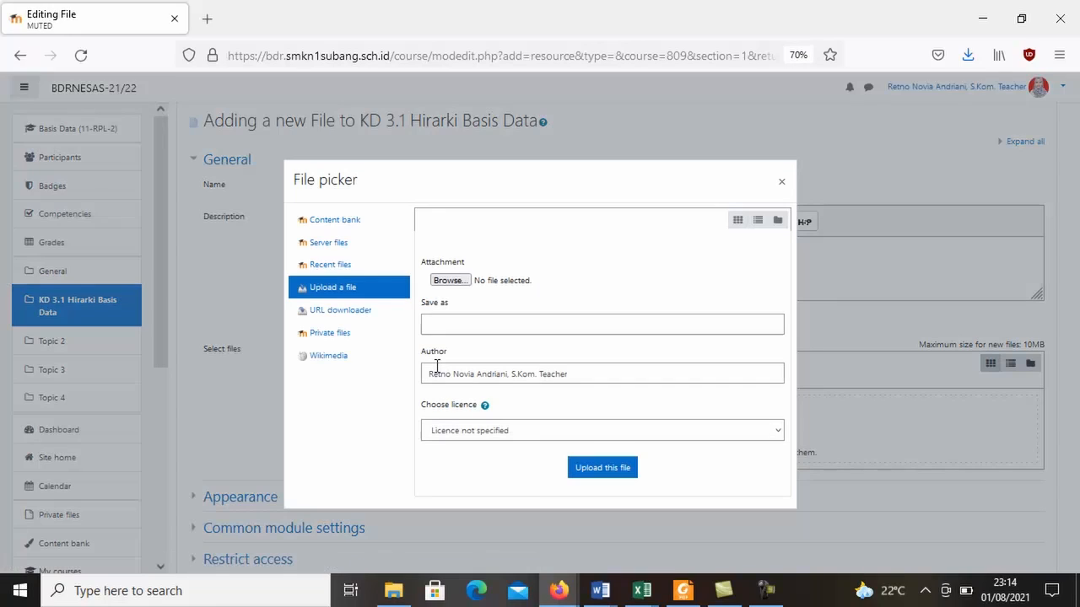
pyautogui.click(449, 280)
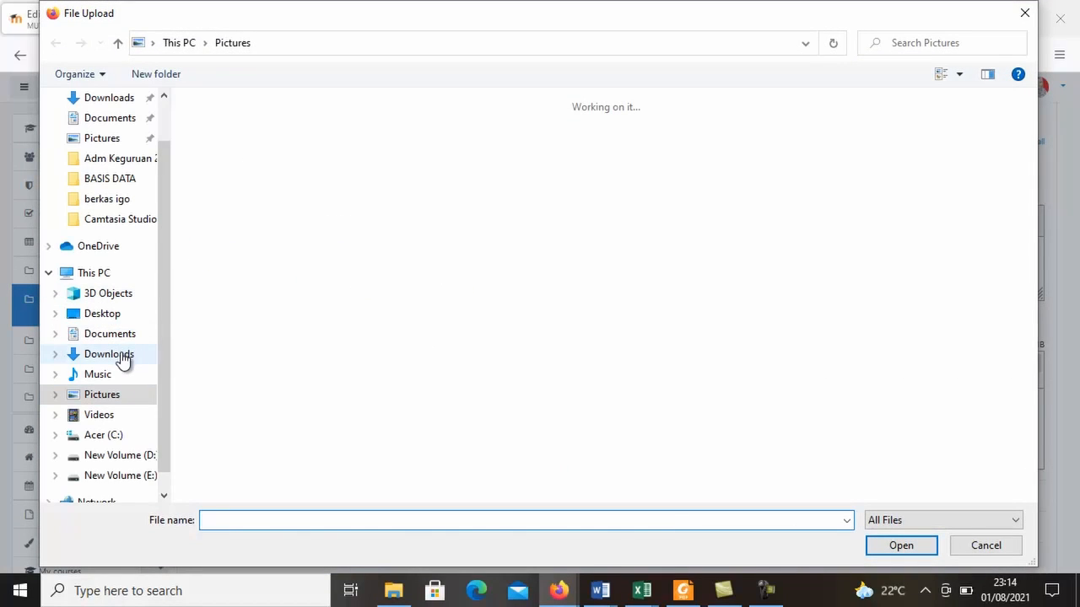
pyautogui.click(122, 358)
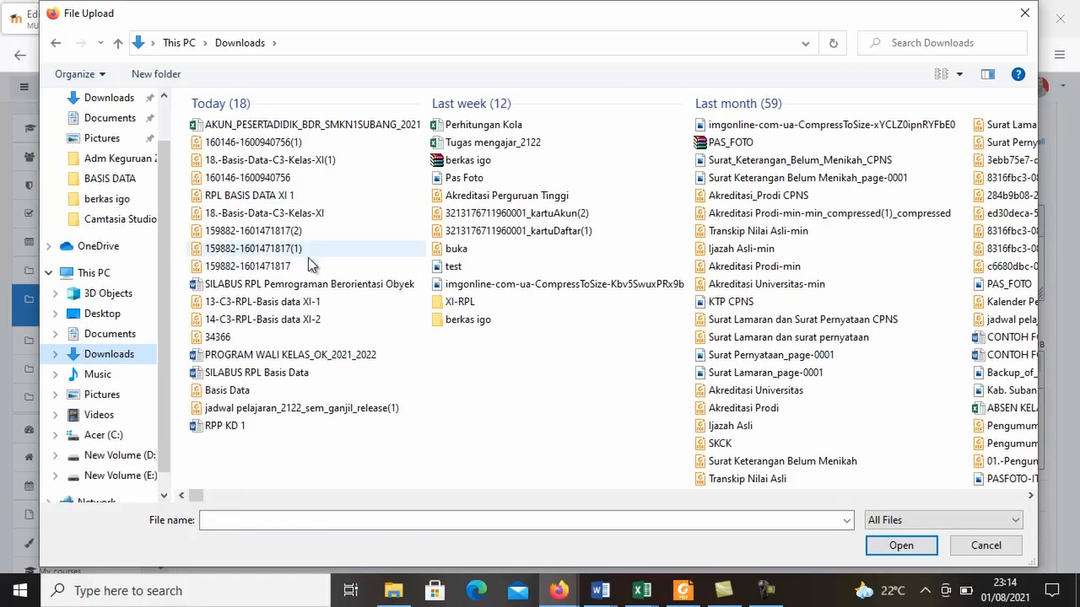
pyautogui.click(282, 199)
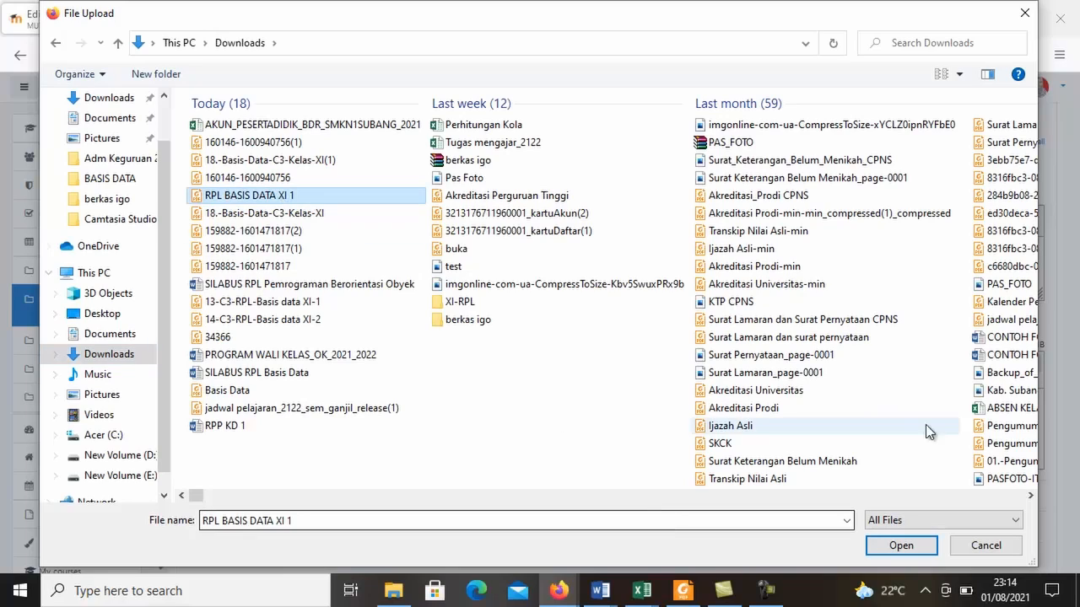
pyautogui.click(901, 545)
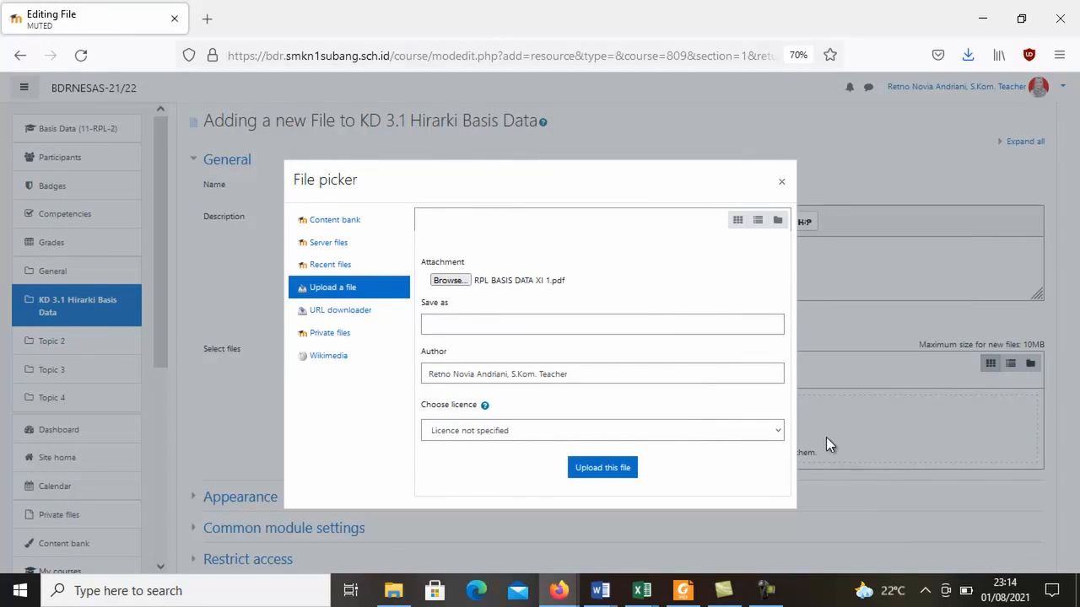
pyautogui.click(588, 478)
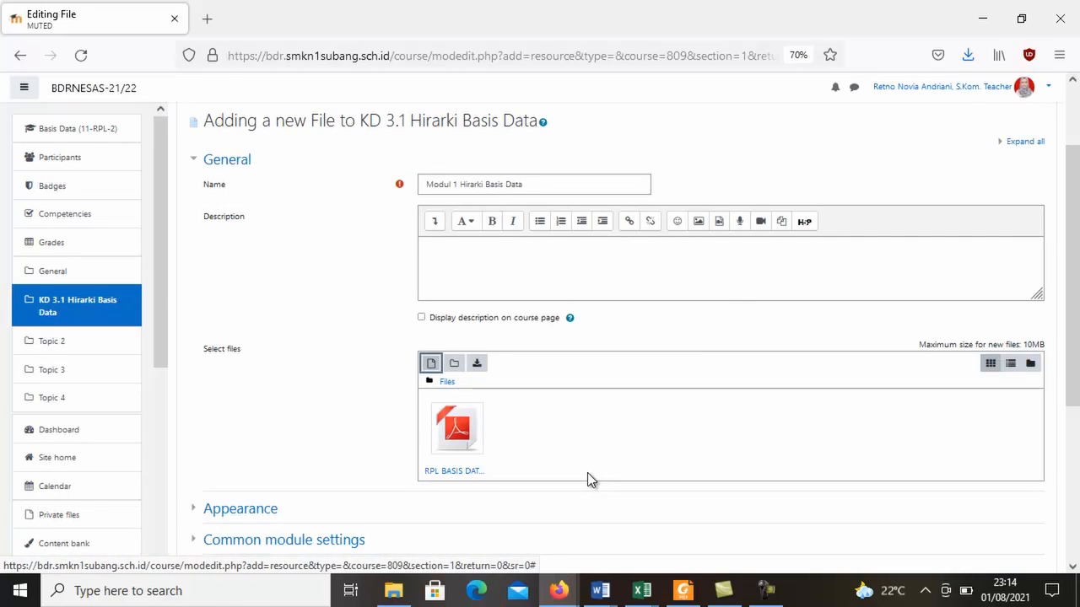
# Save the Modul 1 Hirarki Basis Data file resource and return to the course page.
pyautogui.scroll(-2, 1077, 350)
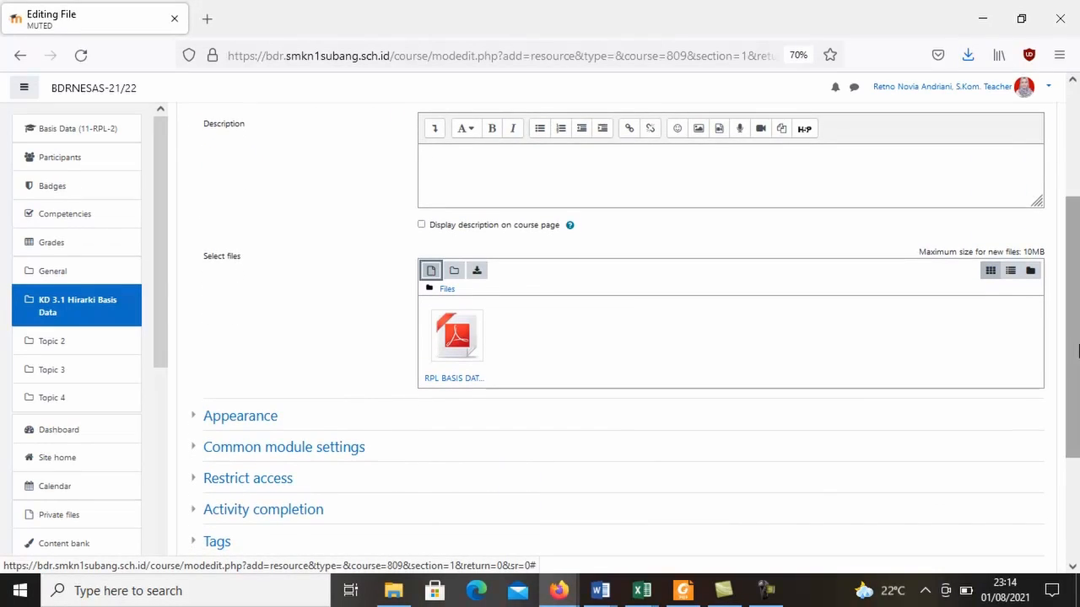
pyautogui.moveTo(1077, 350); pyautogui.dragTo(1071, 414)
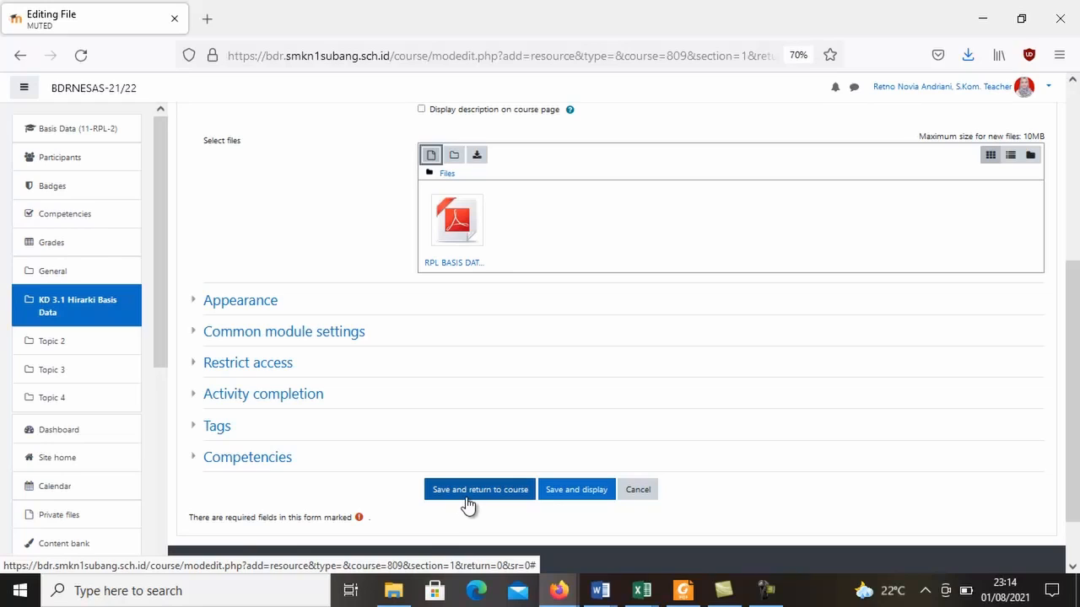
pyautogui.moveTo(1077, 426)
pyautogui.mouseDown()
pyautogui.moveTo(1078, 270)
pyautogui.moveTo(1078, 435)
pyautogui.mouseUp()
pyautogui.click(453, 461)
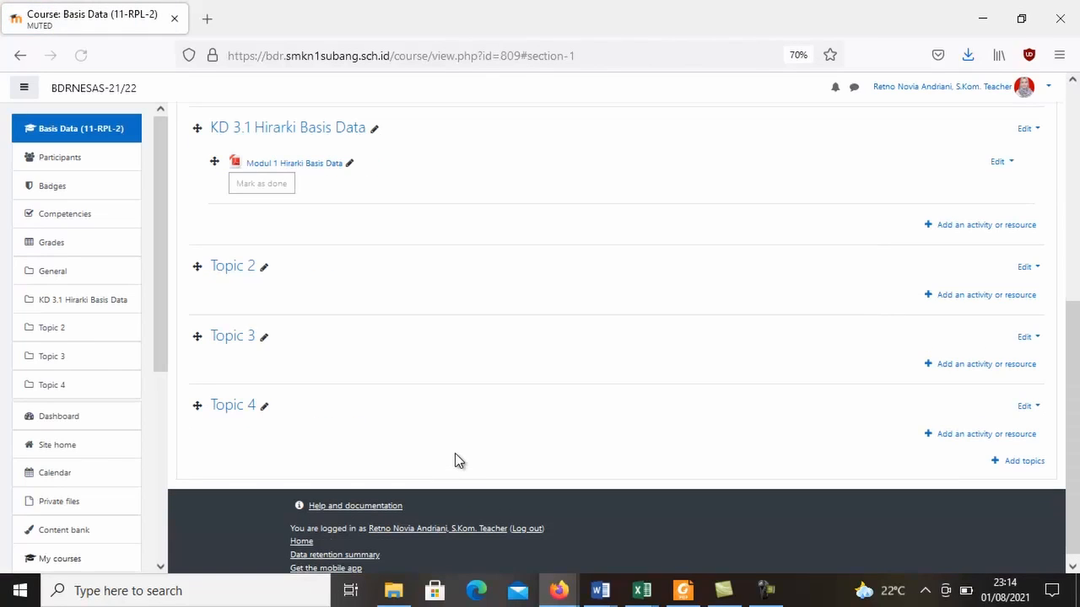
# Start a new URL resource in the KD 3.1 Hirarki Basis Data section and name it "VC Basis Data".
pyautogui.moveTo(1073, 462); pyautogui.dragTo(1074, 337)
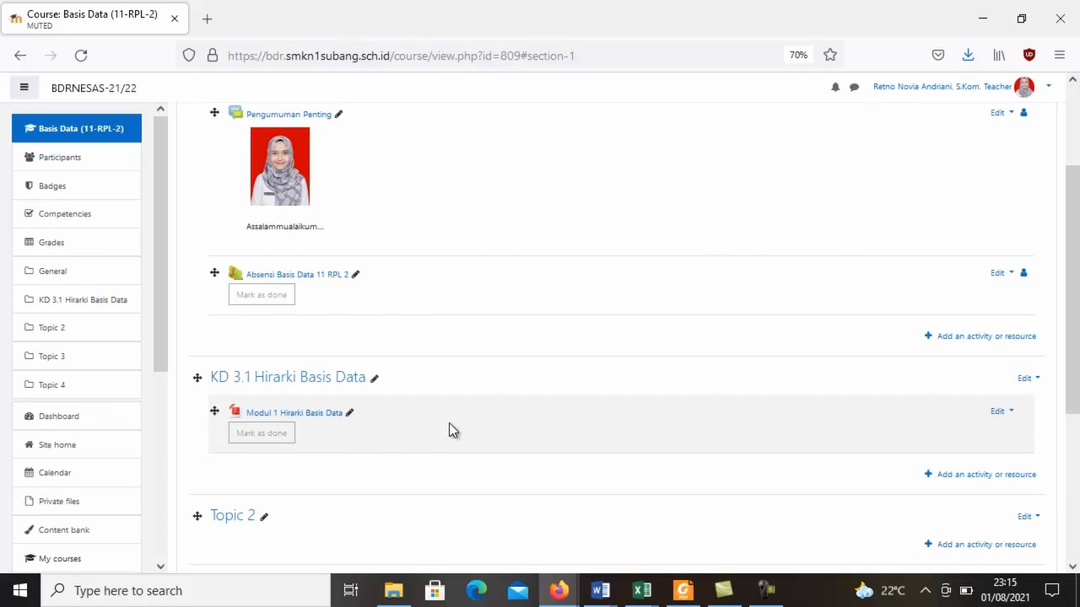
pyautogui.click(946, 477)
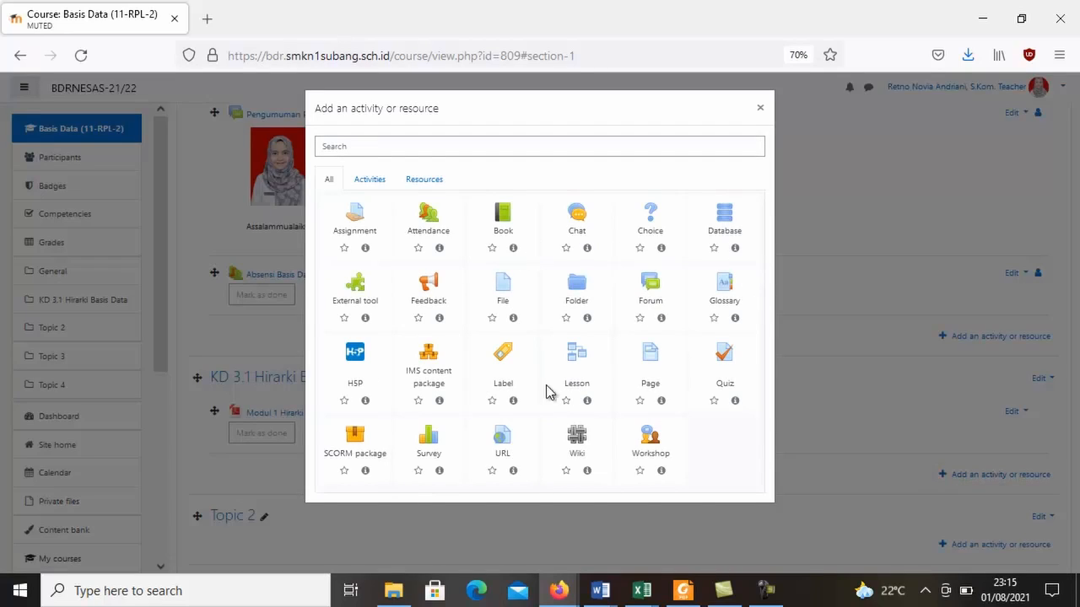
pyautogui.click(509, 443)
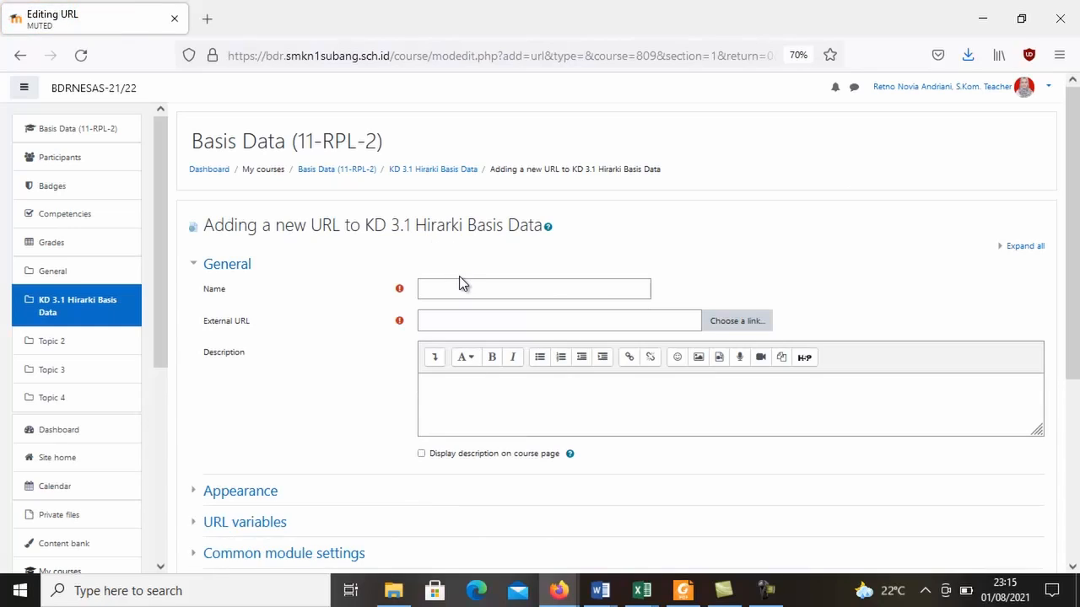
pyautogui.click(459, 286)
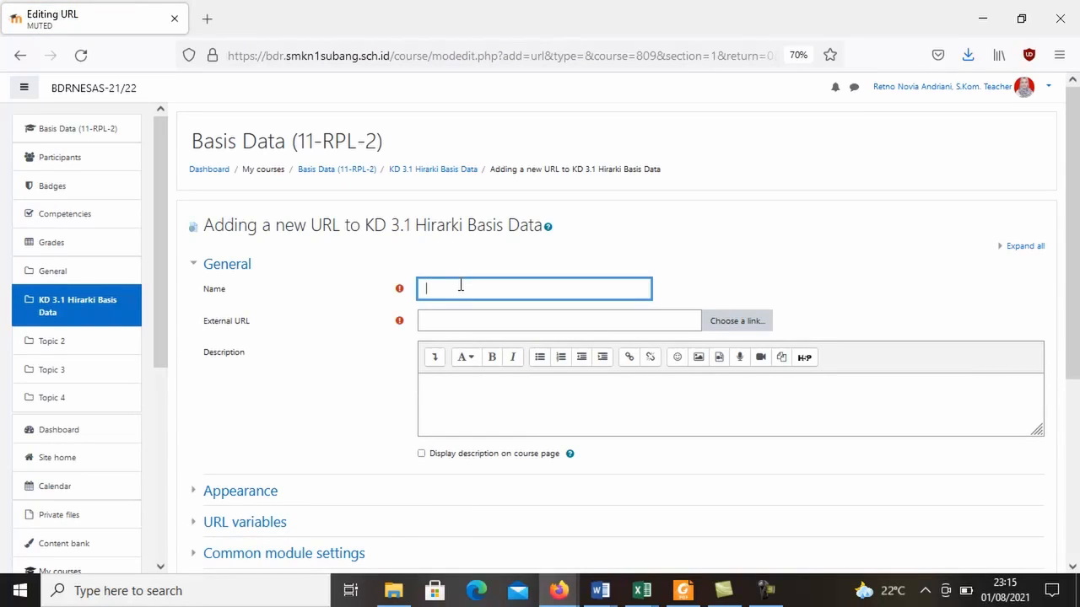
pyautogui.write('Ve')
pyautogui.press('BackSpace')
pyautogui.press('BackSpace')
pyautogui.write('VC Basis Data k')
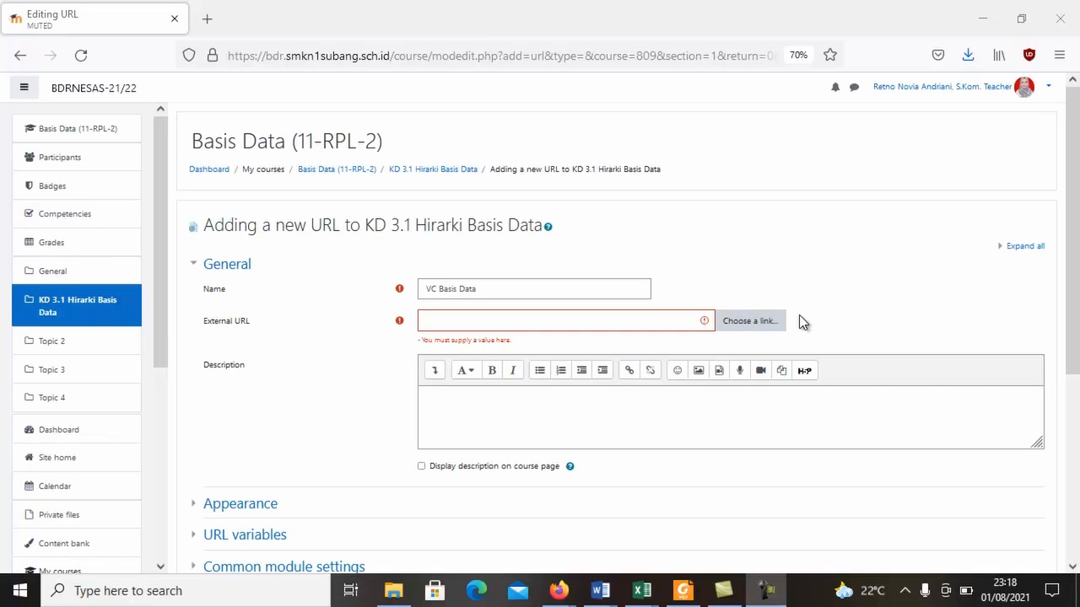
# Paste the Zoom meeting link with its embedded passcode as the external URL and enter the description "Klik link untuk melakukan zoom meeting sekarang".
pyautogui.click(624, 325)
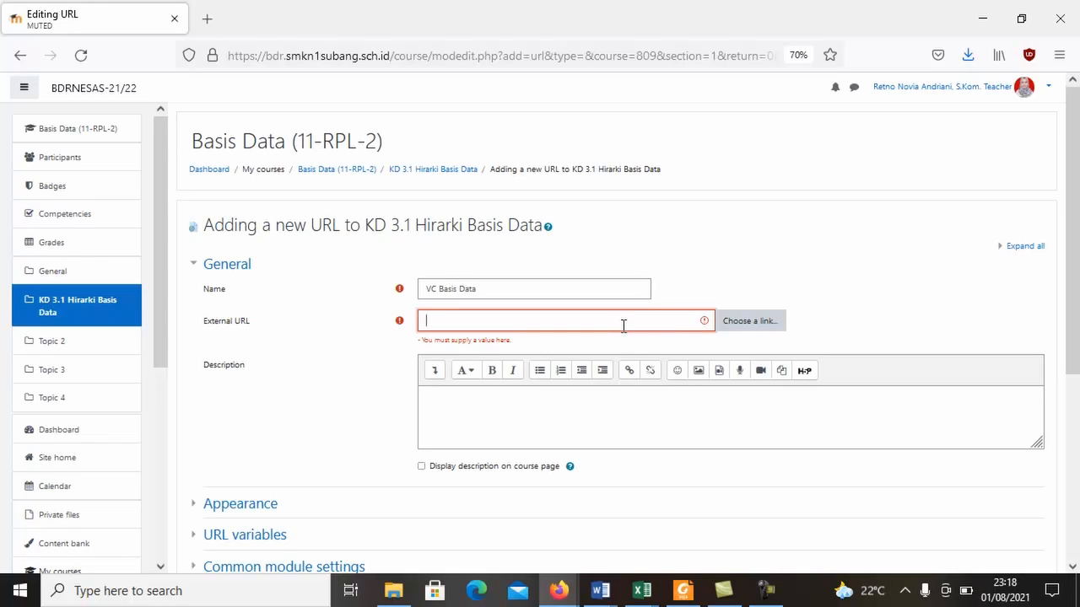
pyautogui.hotkey('ctrl', 'v')
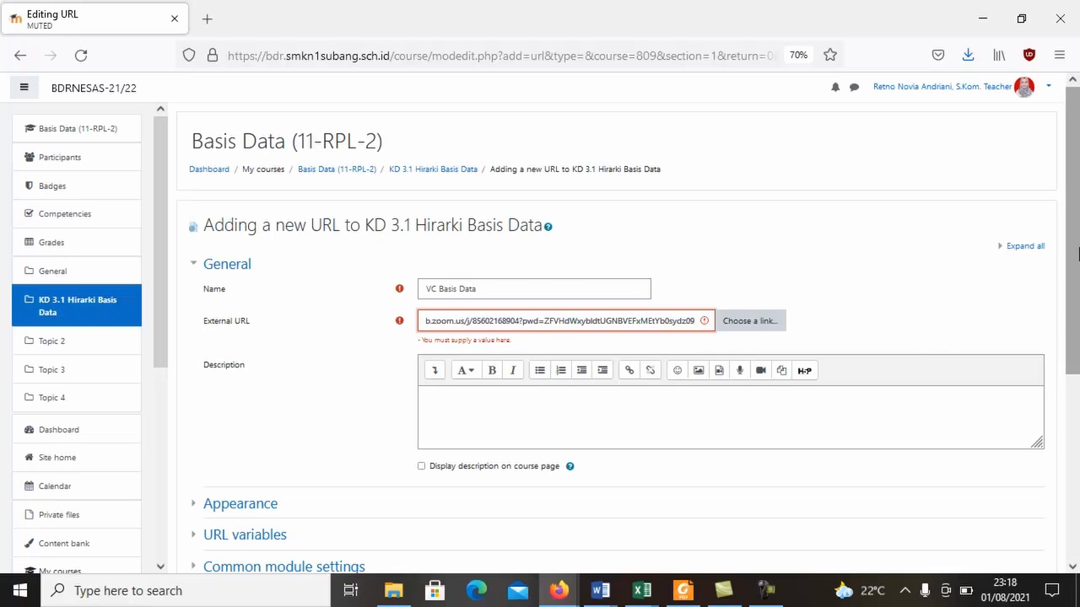
pyautogui.scroll(-3, 625, 325)
pyautogui.click(627, 324)
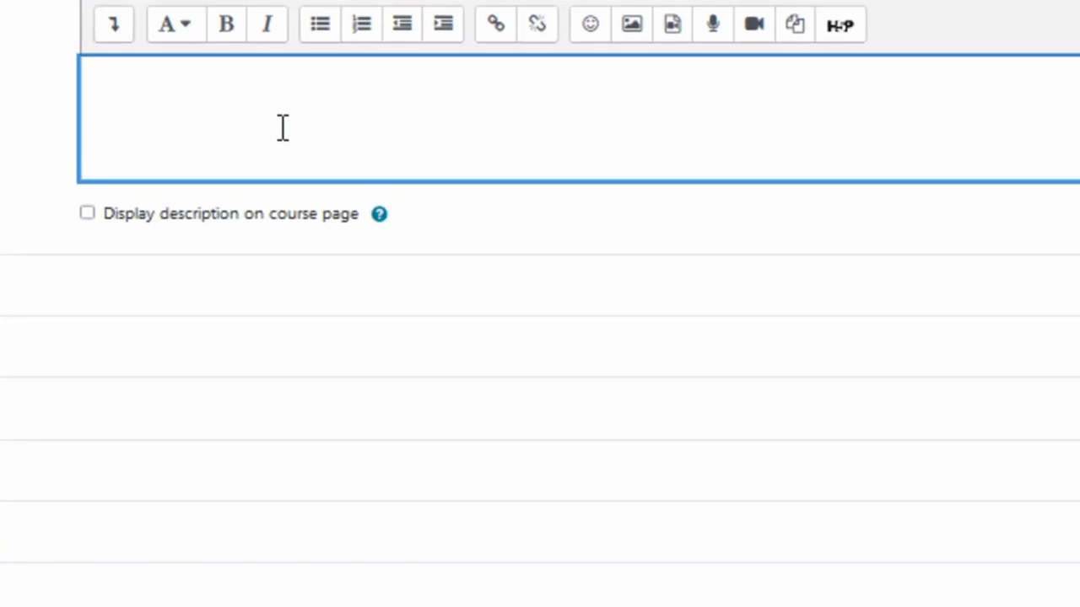
pyautogui.write('Klik link untuk mel')
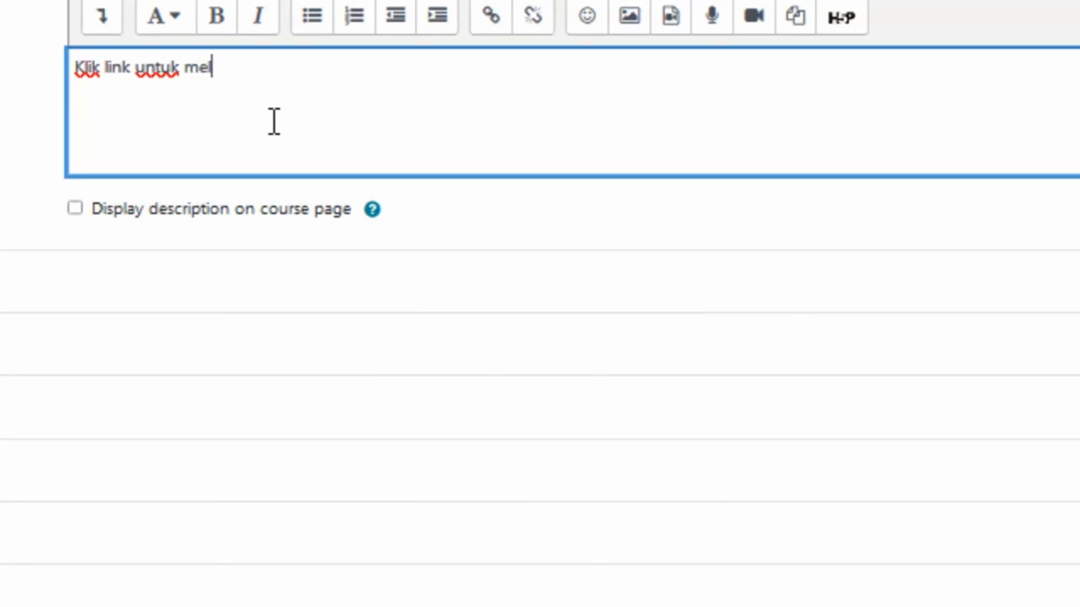
pyautogui.write('akukan zoom')
pyautogui.write(' met')
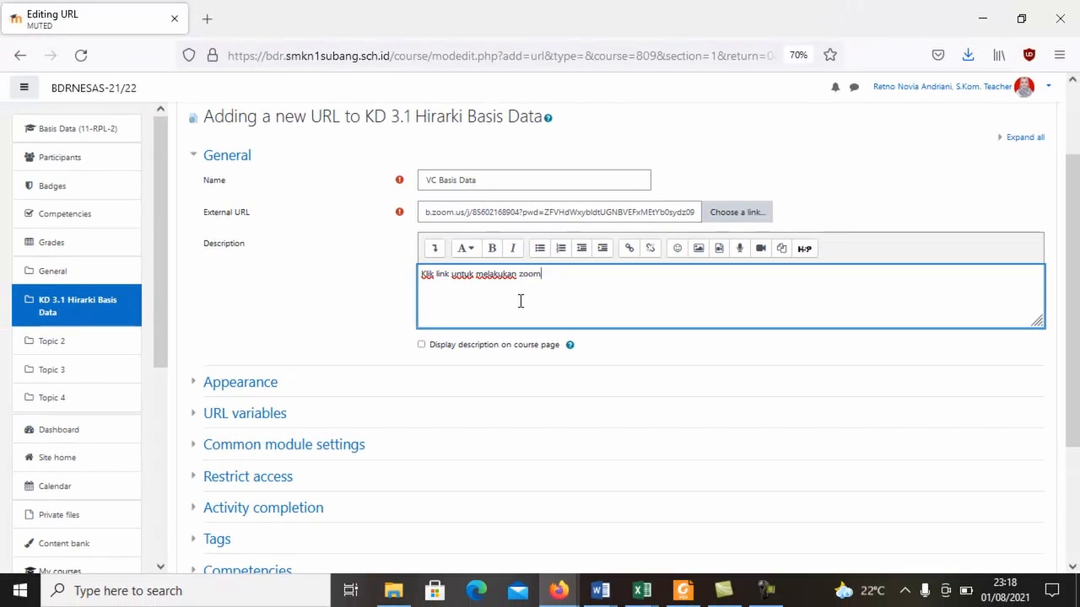
pyautogui.write('eting sekarang')
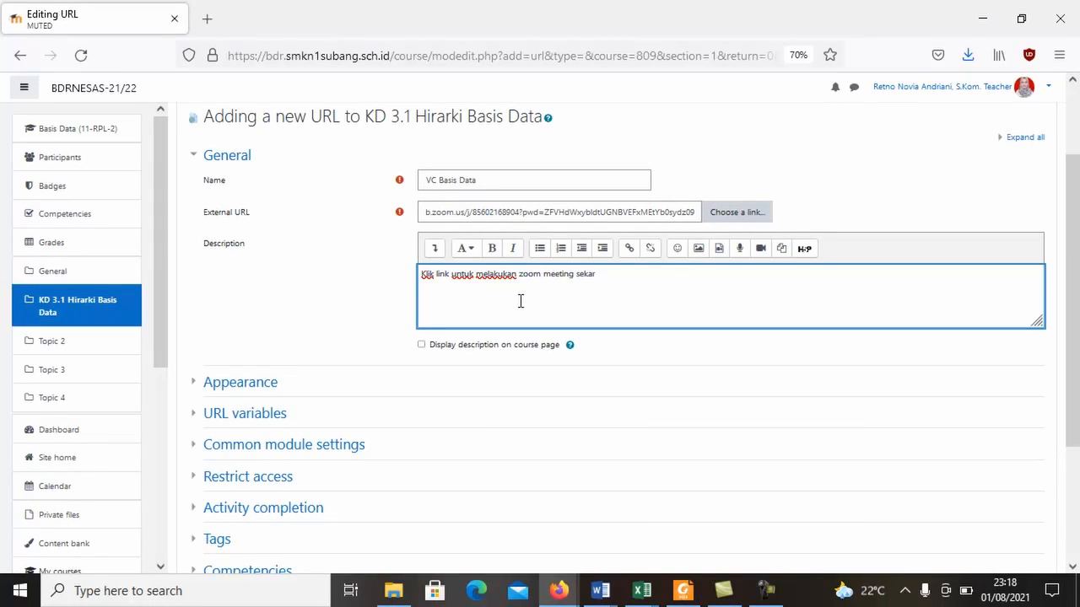
# Enable displaying the description on the course page, then save the URL resource and return to the course.
pyautogui.click(437, 345)
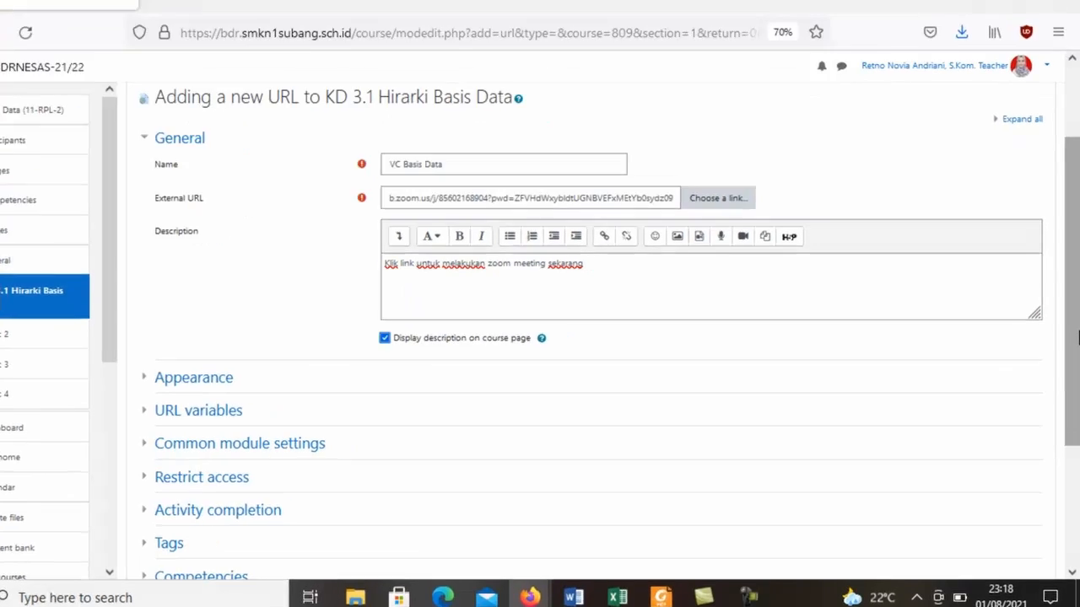
pyautogui.moveTo(1078, 338); pyautogui.dragTo(1078, 462)
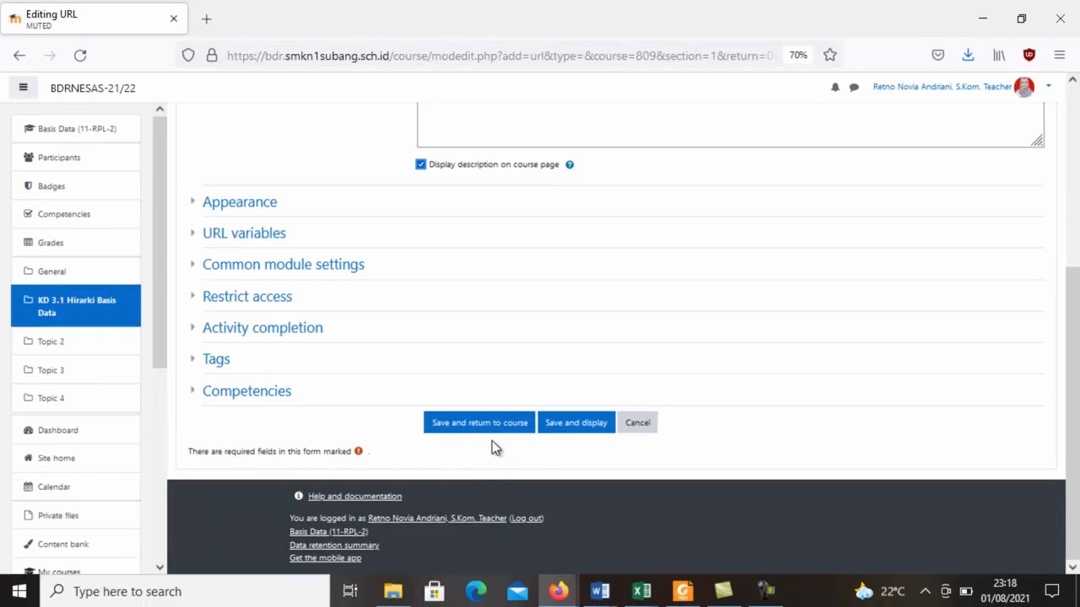
pyautogui.click(499, 426)
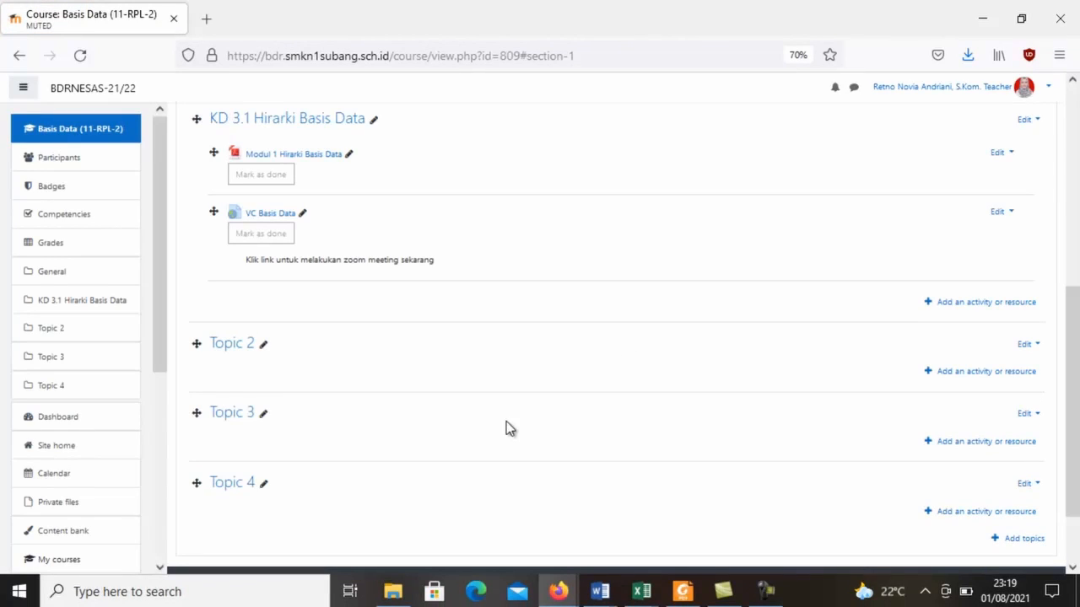
# Test the VC Basis Data link from the course page and close the Zoom meeting window it launches.
pyautogui.moveTo(1073, 327); pyautogui.dragTo(1075, 294)
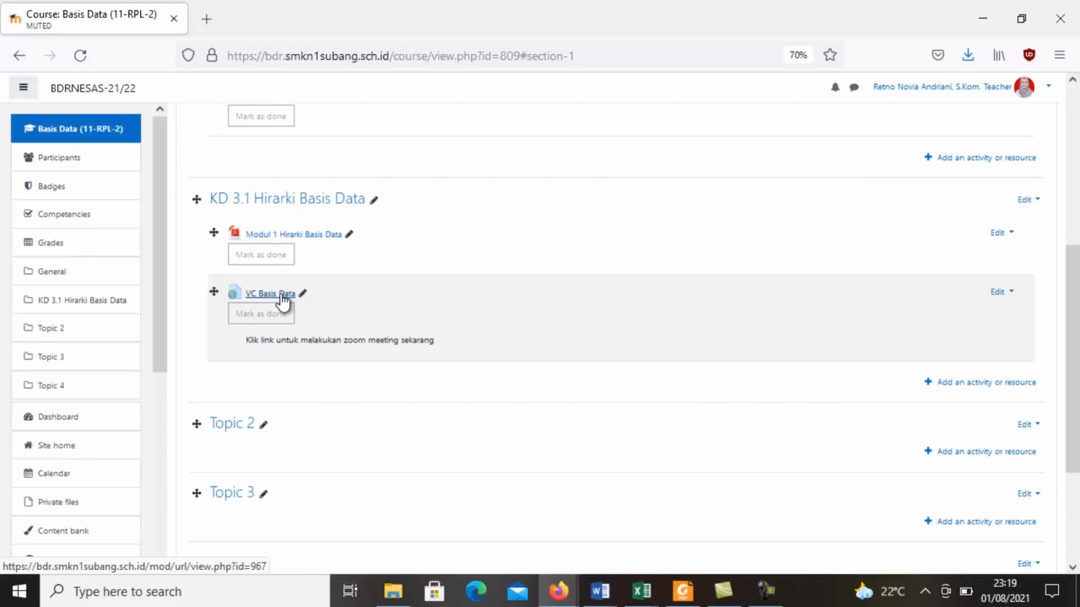
pyautogui.click(281, 301)
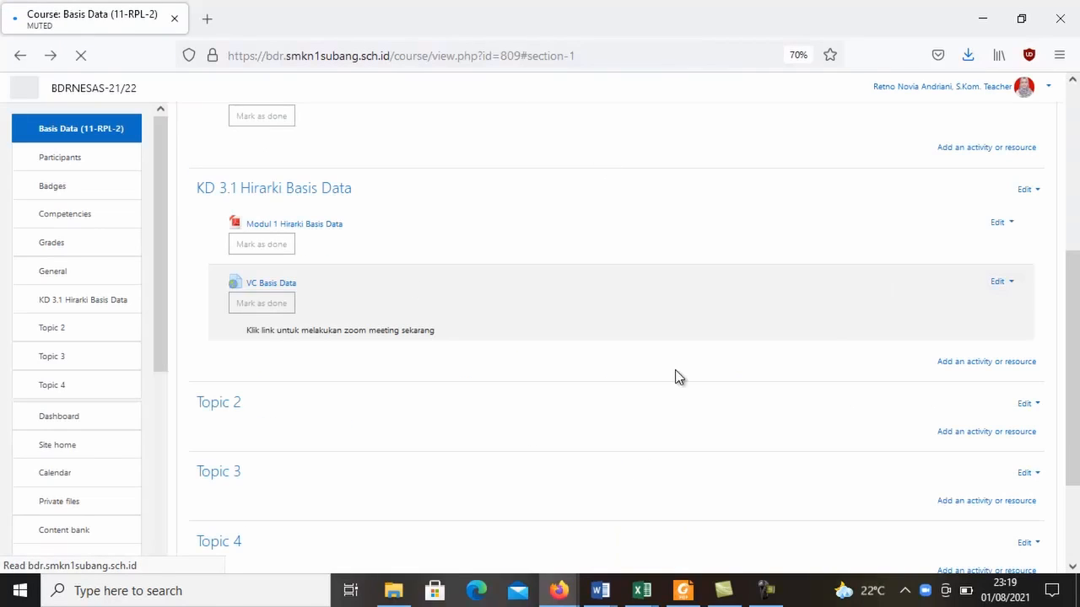
pyautogui.moveTo(1072, 422)
pyautogui.mouseDown()
pyautogui.moveTo(1070, 293)
pyautogui.moveTo(1062, 467)
pyautogui.moveTo(1078, 333)
pyautogui.moveTo(1077, 421)
pyautogui.mouseUp()
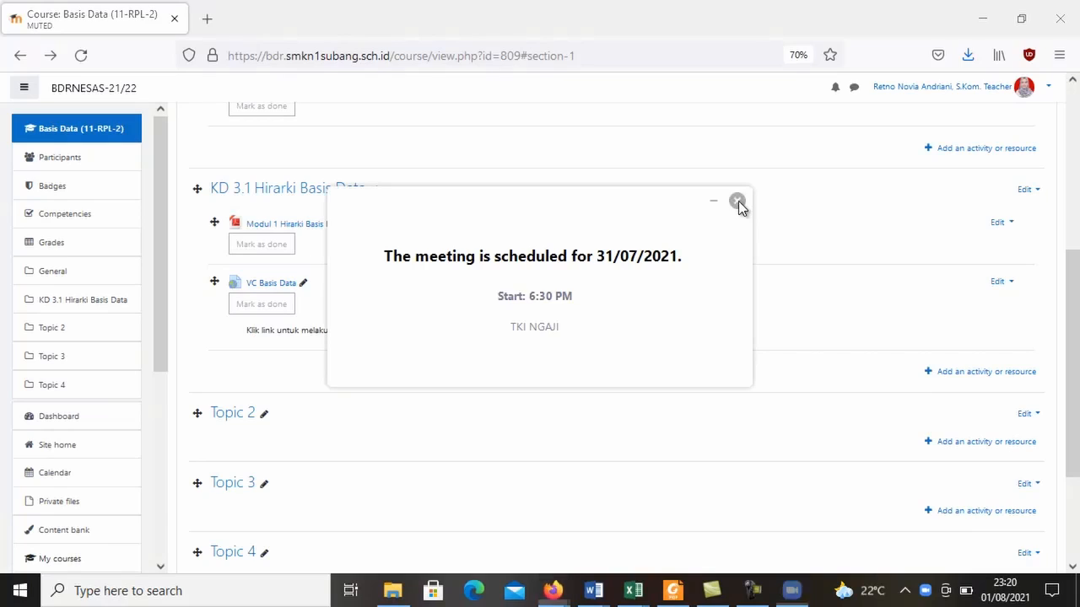
pyautogui.click(738, 201)
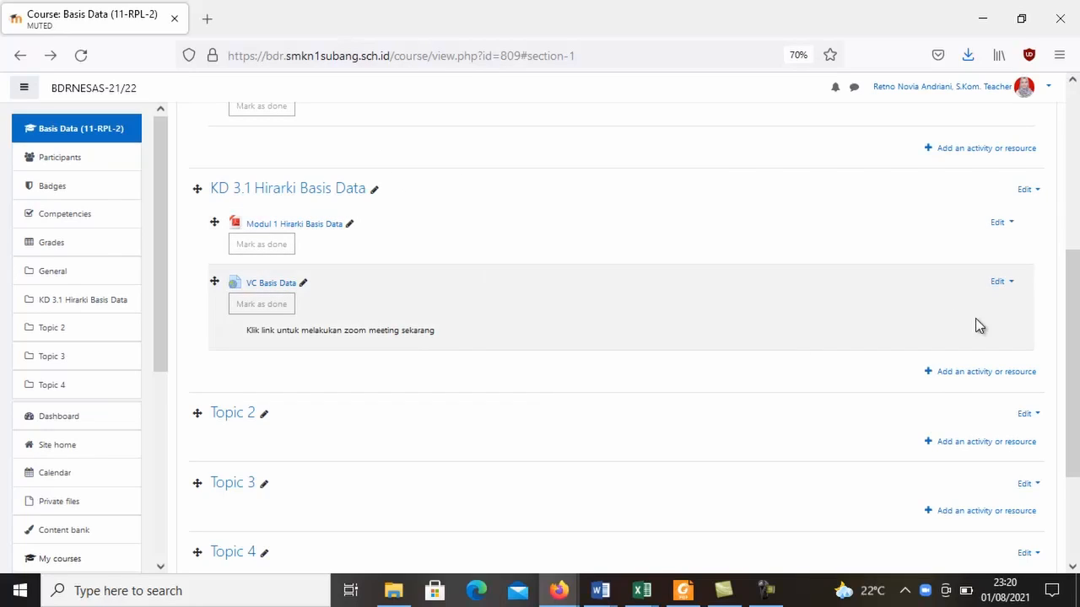
# Start a new Quiz activity in the KD 3.1 Hirarki Basis Data section and name it "Kuis KD 3.1".
pyautogui.click(950, 378)
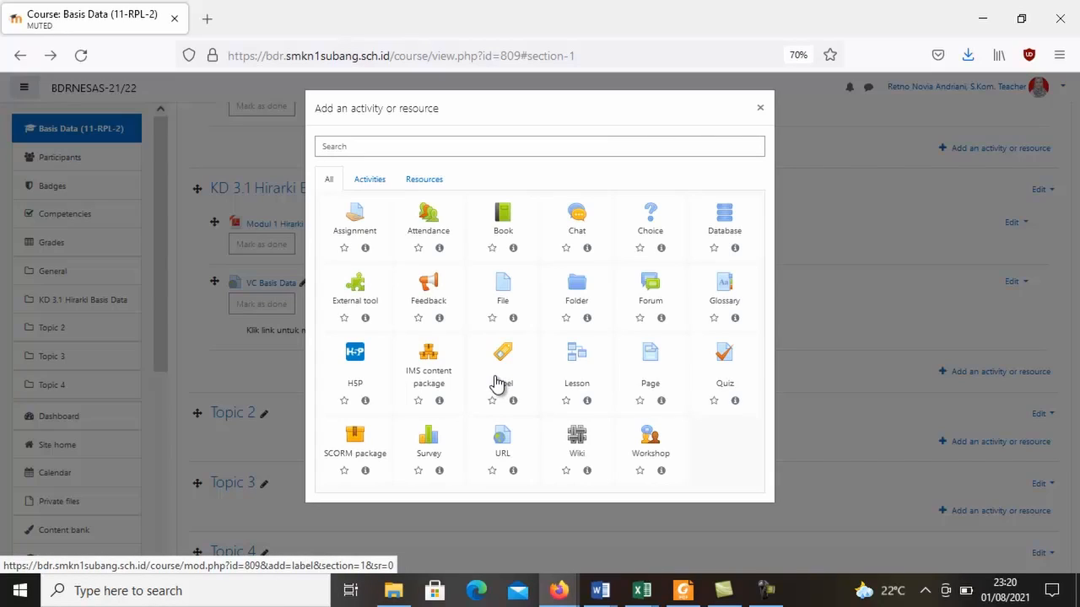
pyautogui.moveTo(575, 387); pyautogui.dragTo(637, 250)
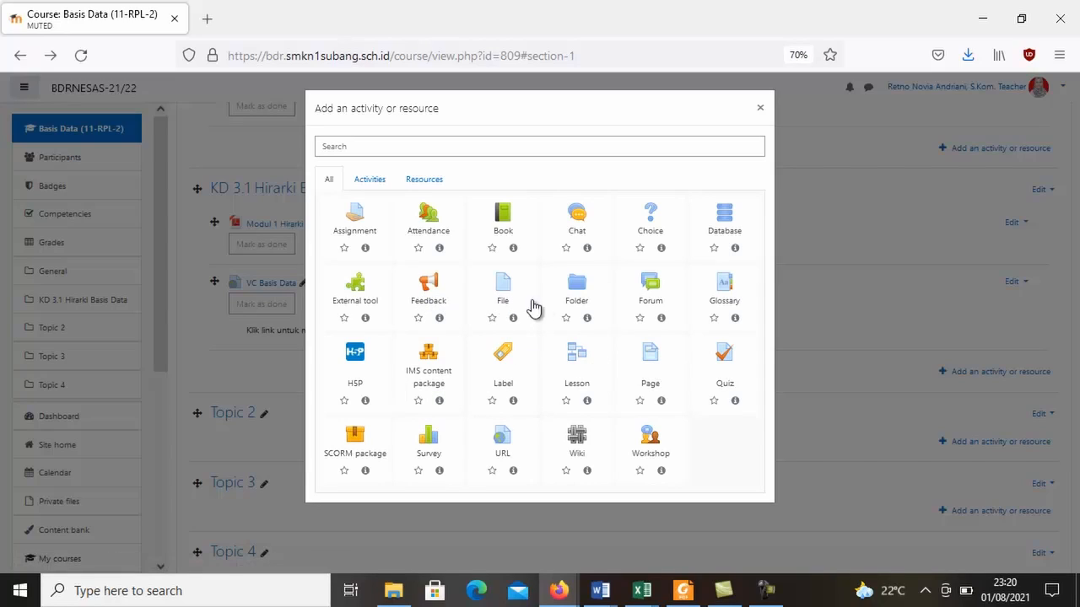
pyautogui.click(725, 371)
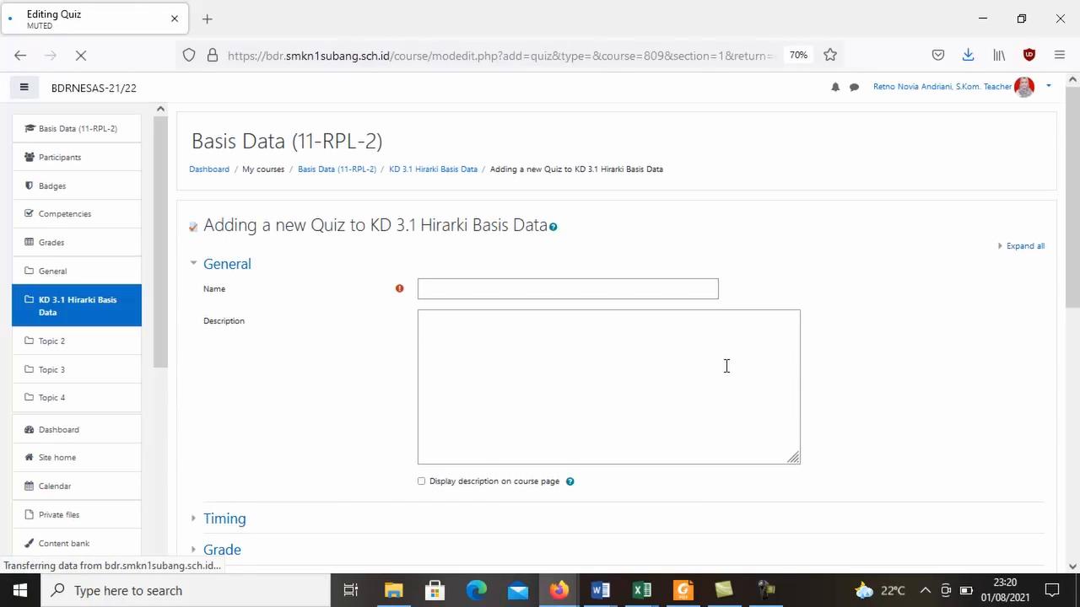
pyautogui.click(624, 288)
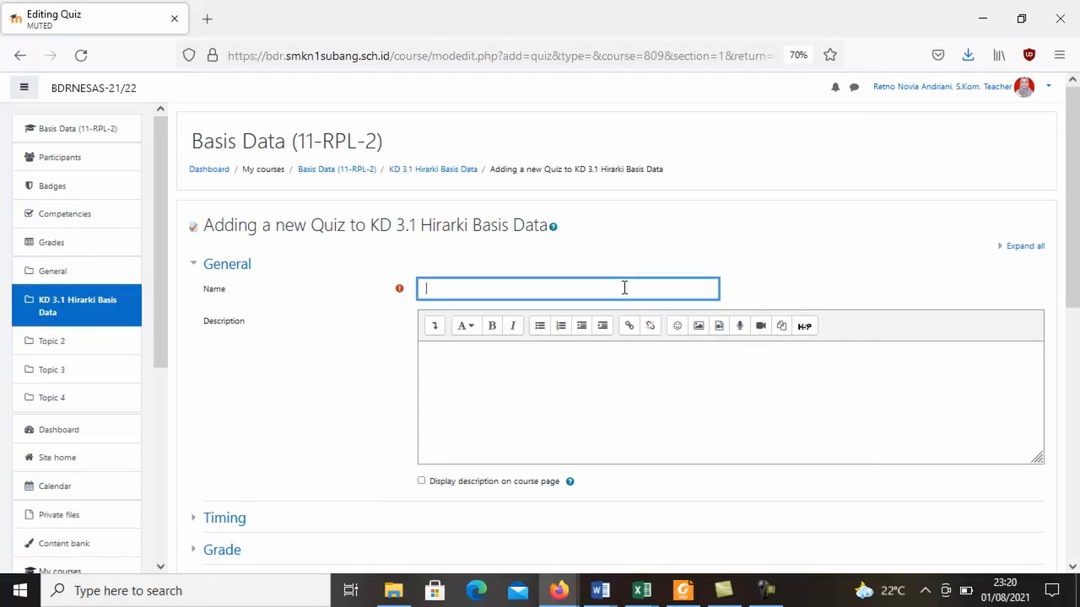
pyautogui.write('Kuis KD')
pyautogui.press('BackSpace')
pyautogui.write('3.1')
pyautogui.click(646, 406)
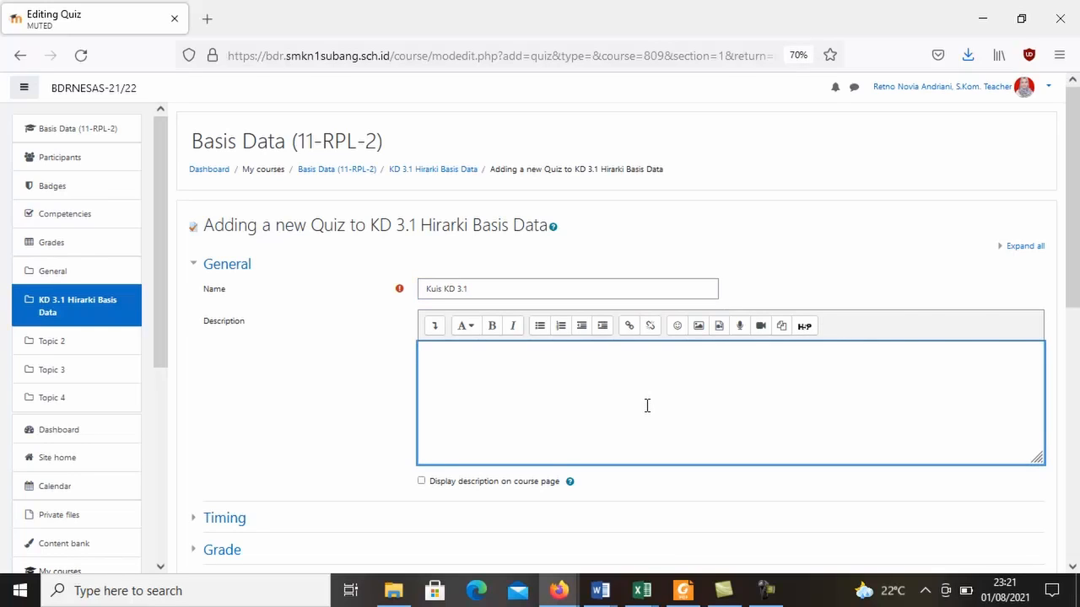
# Enable both the opening and closing dates in the quiz's Timing settings.
pyautogui.scroll(-3, 647, 406)
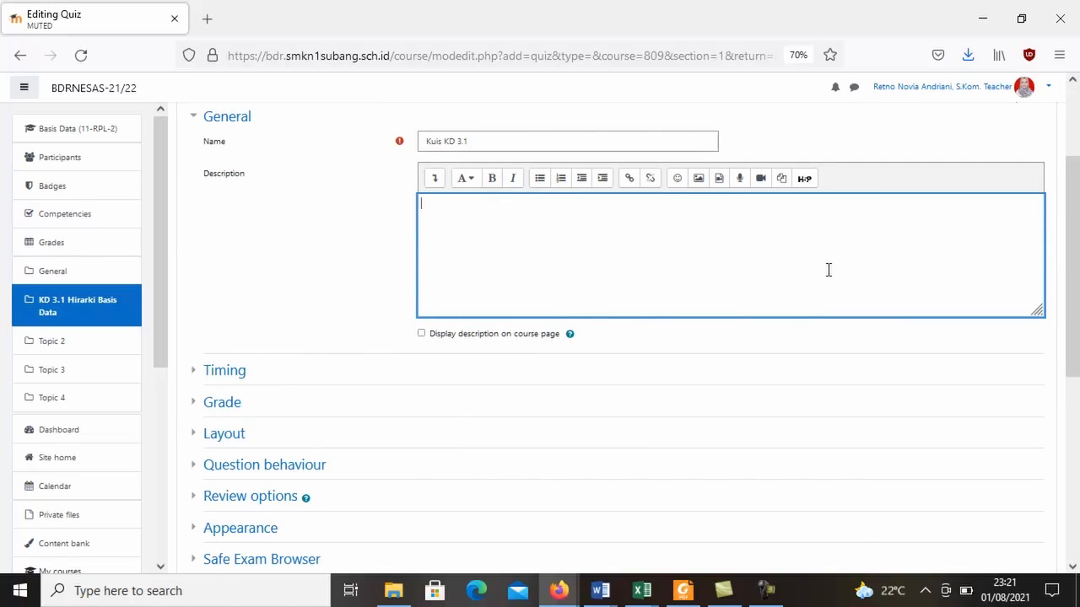
pyautogui.click(227, 373)
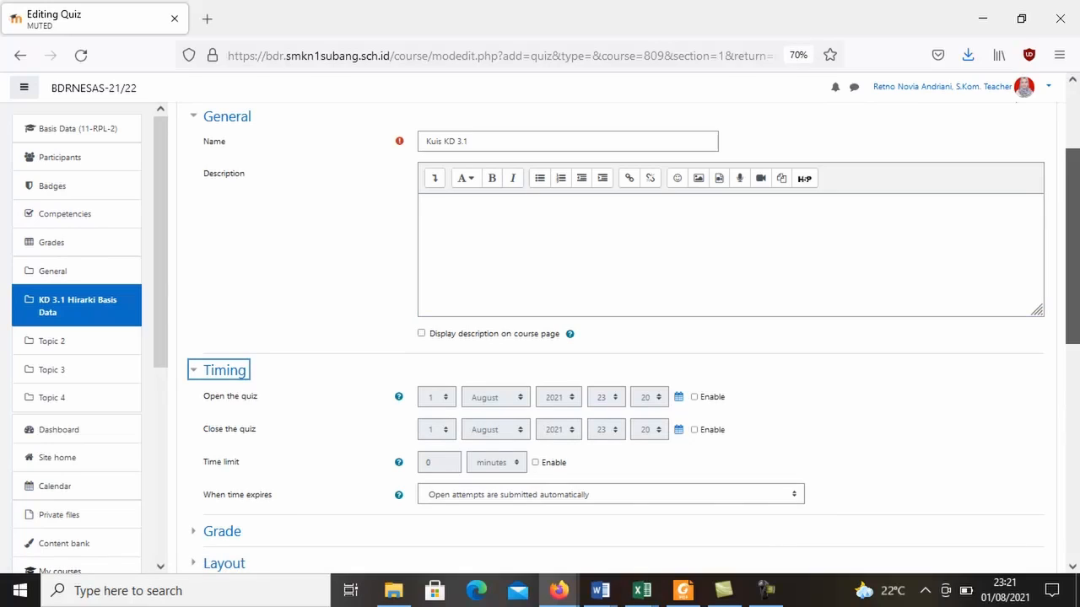
pyautogui.scroll(-3, 591, 338)
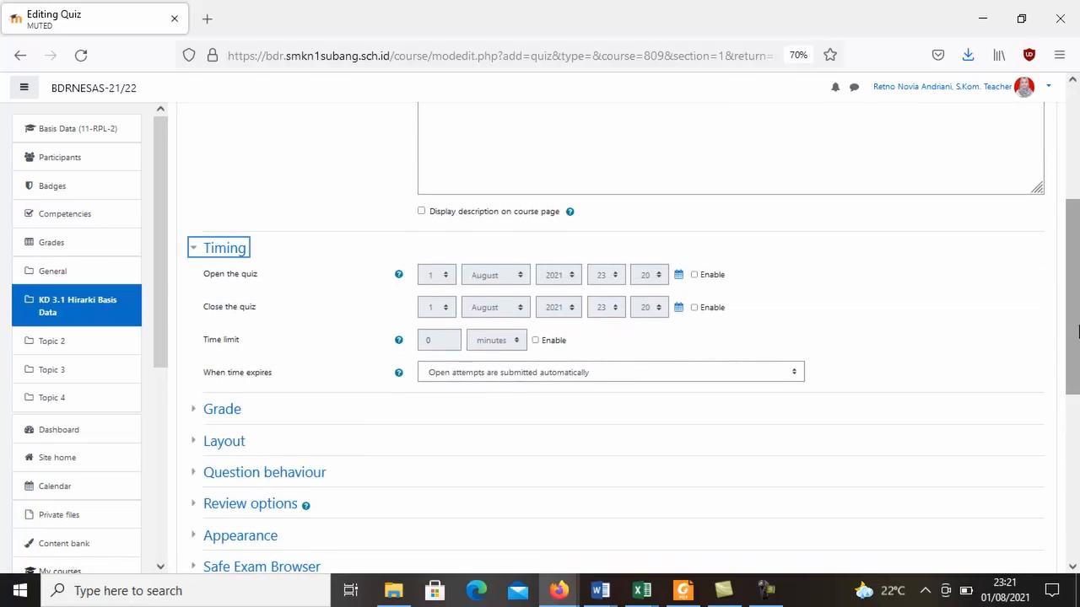
pyautogui.click(694, 275)
pyautogui.click(694, 308)
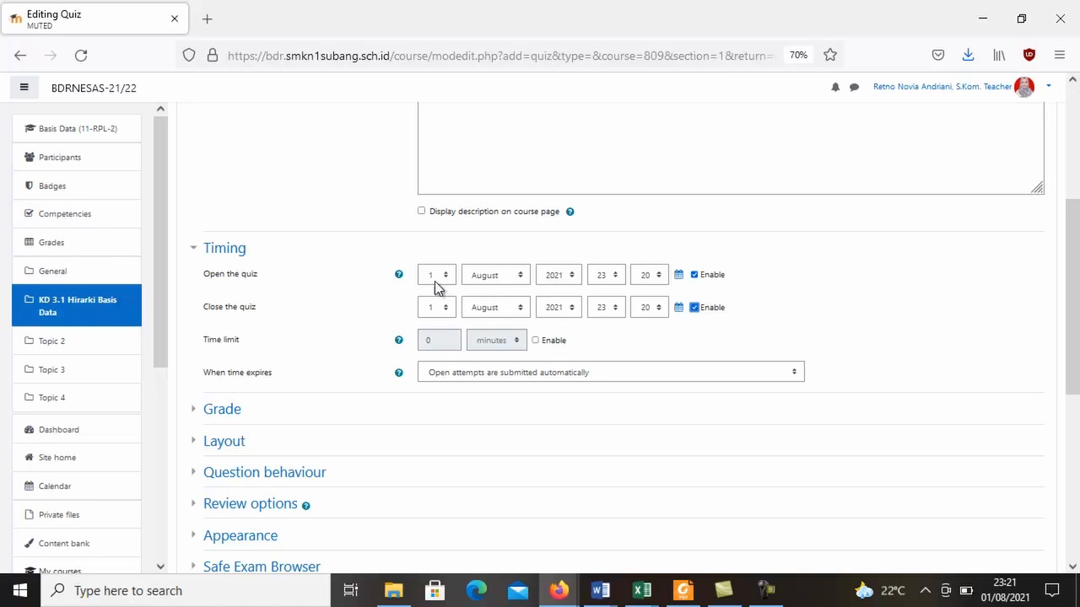
# Enable the quiz's time limit and collapse the Timing settings.
pyautogui.click(535, 340)
pyautogui.click(449, 338)
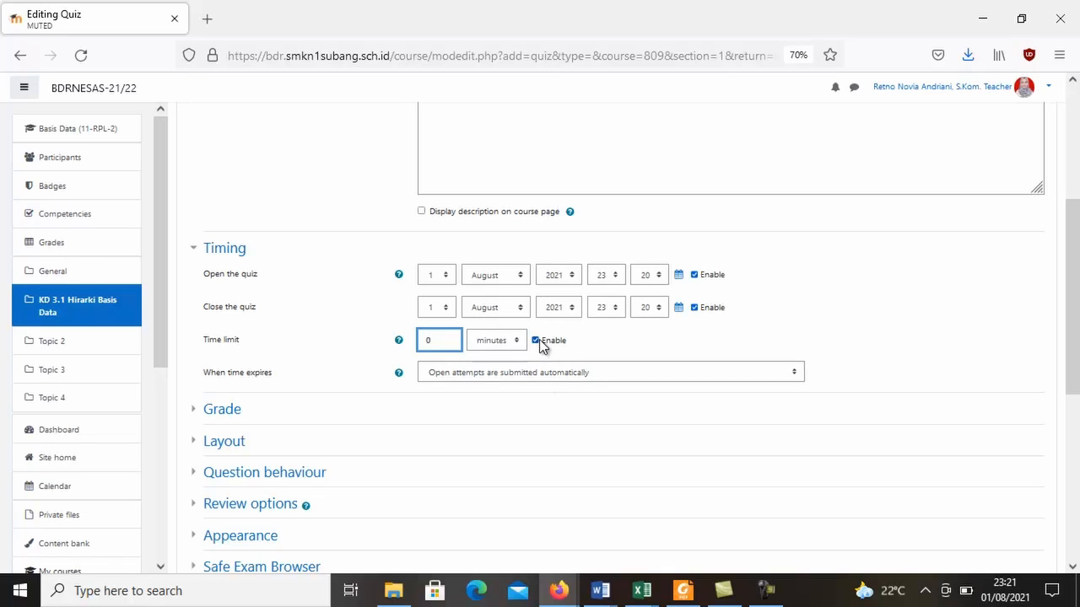
pyautogui.scroll(-2, 1078, 167)
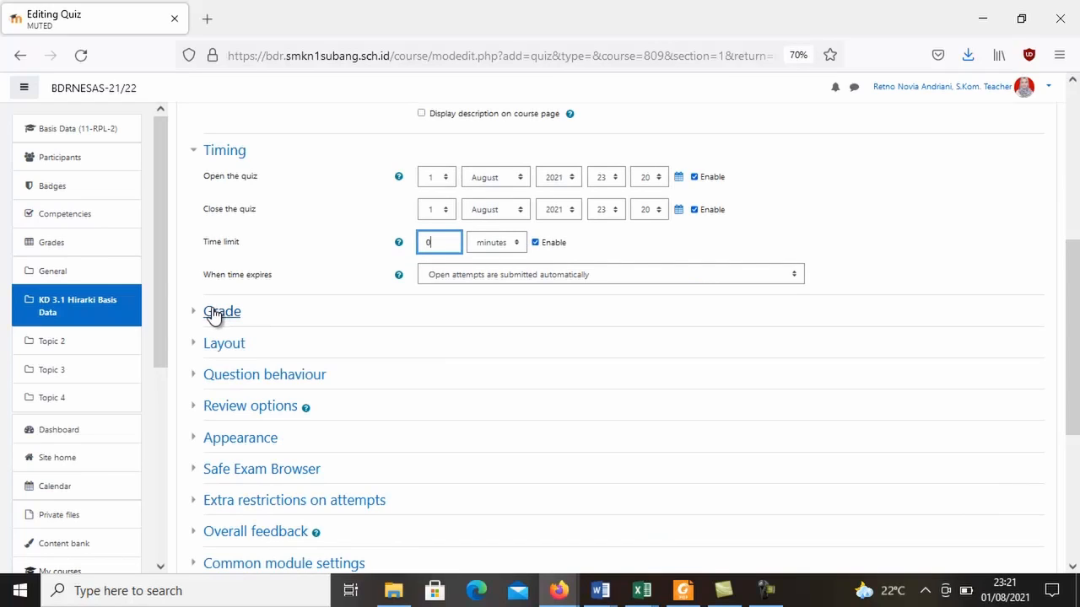
pyautogui.click(207, 157)
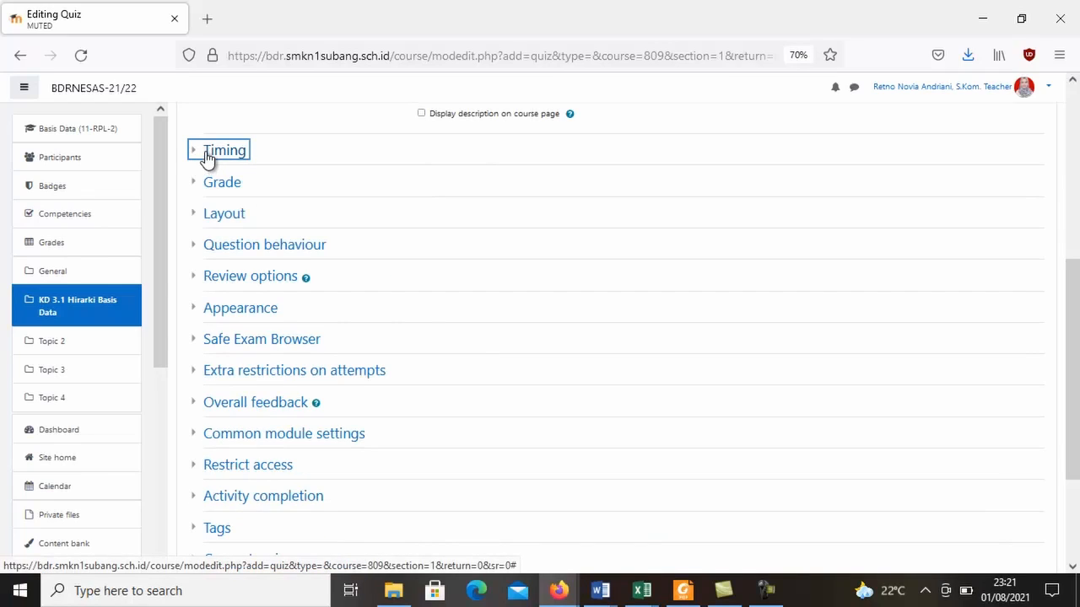
# Set the quiz's allowed attempts to 1 in the Grade settings, then collapse that section.
pyautogui.click(202, 187)
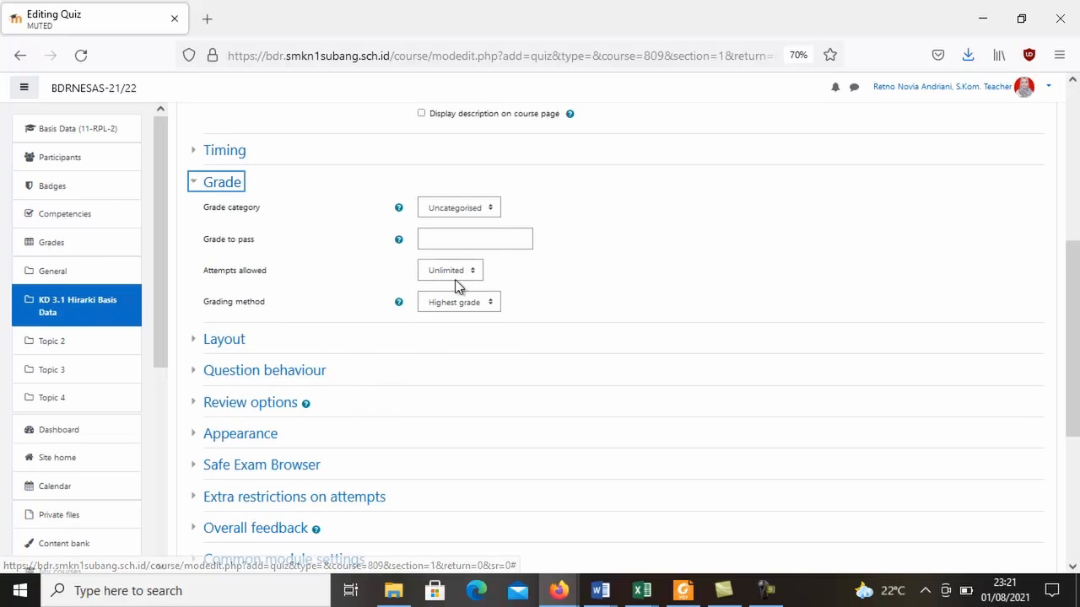
pyautogui.click(461, 239)
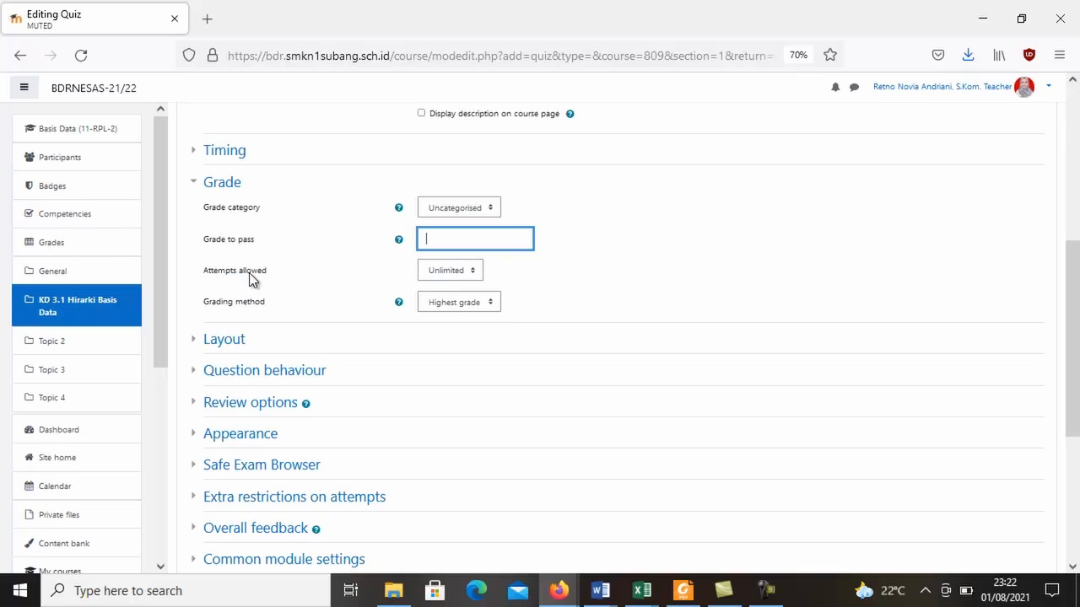
pyautogui.click(465, 275)
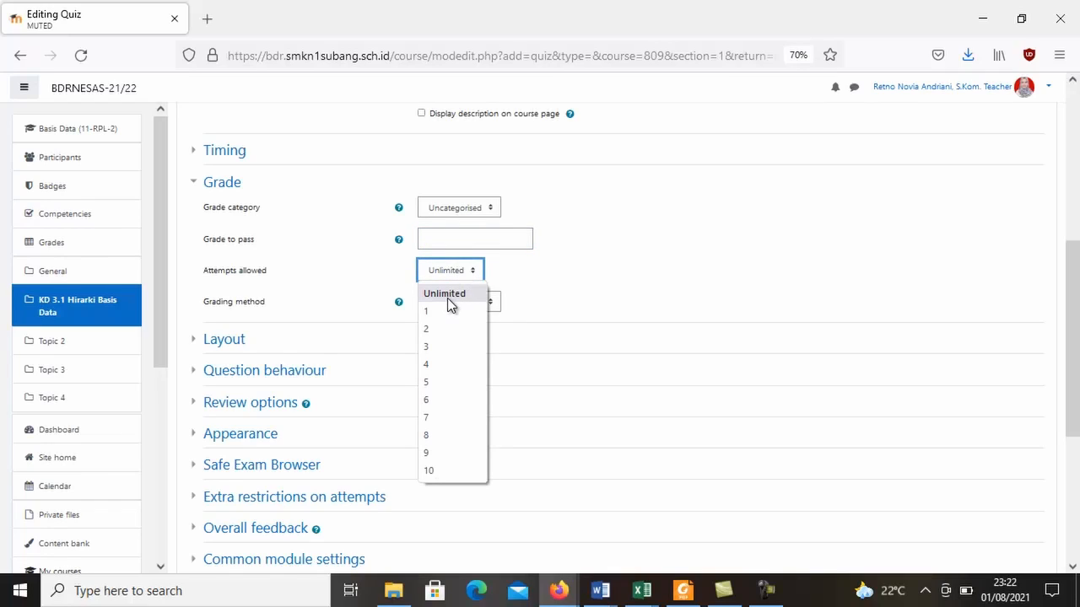
pyautogui.click(453, 312)
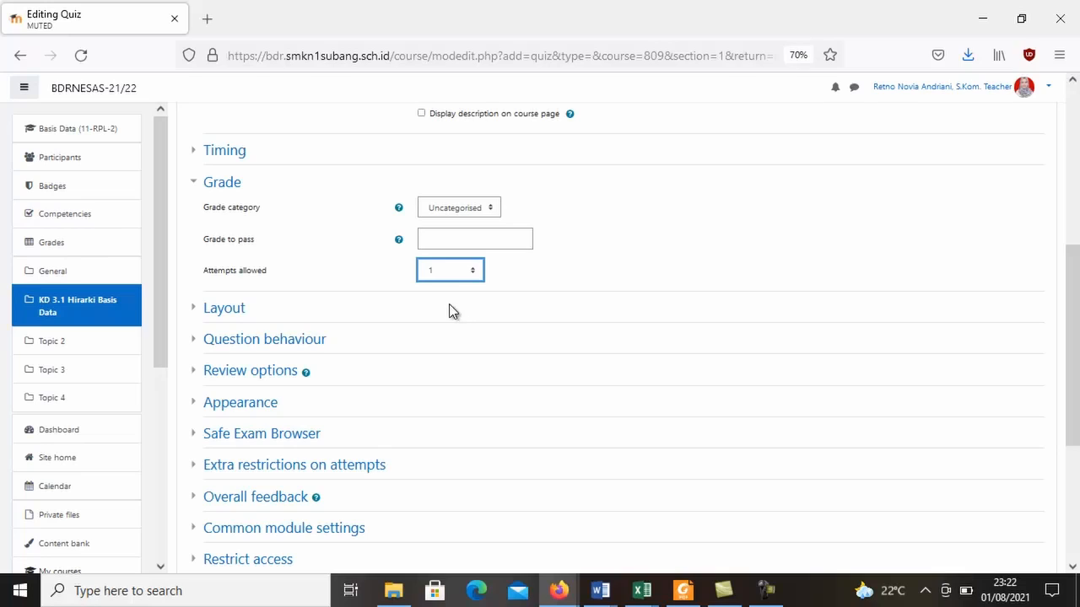
pyautogui.click(211, 186)
# Check the quiz's Layout settings, then save the quiz and return to the course.
pyautogui.click(200, 215)
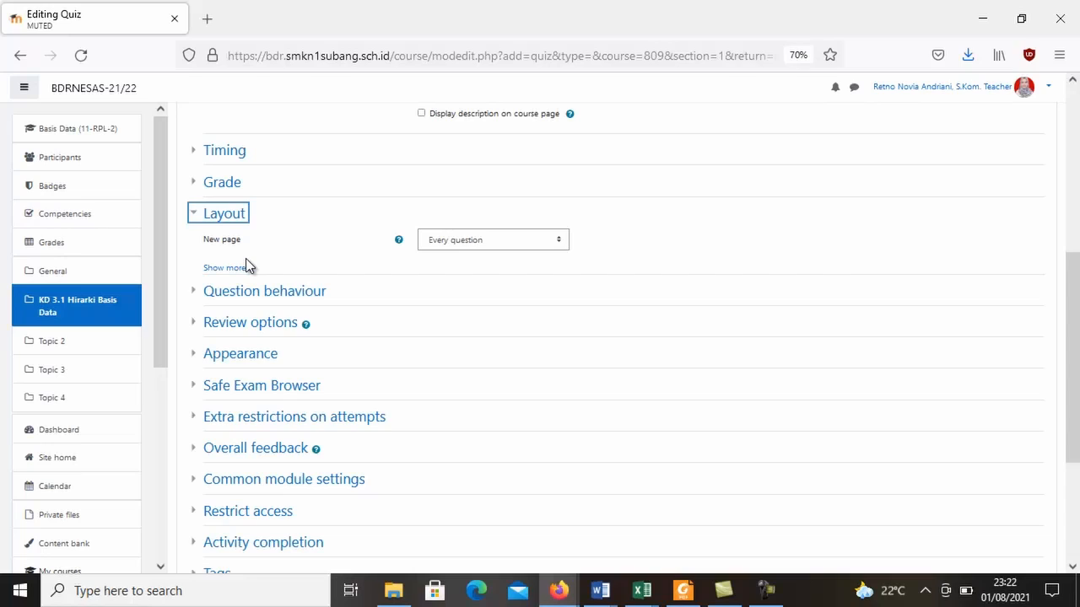
pyautogui.click(217, 217)
pyautogui.moveTo(1079, 289); pyautogui.dragTo(1051, 471)
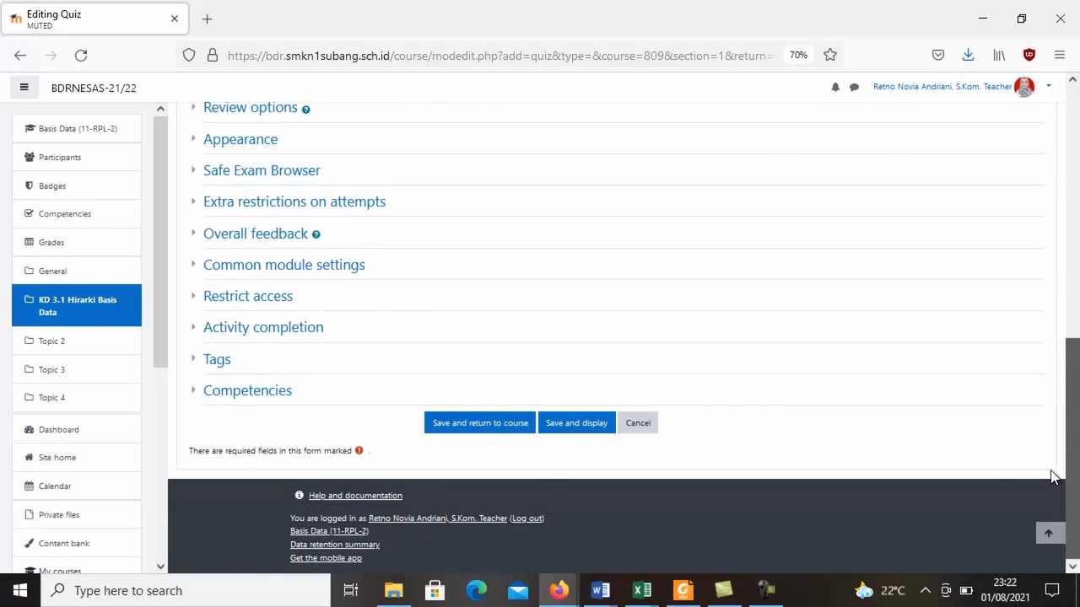
pyautogui.click(456, 437)
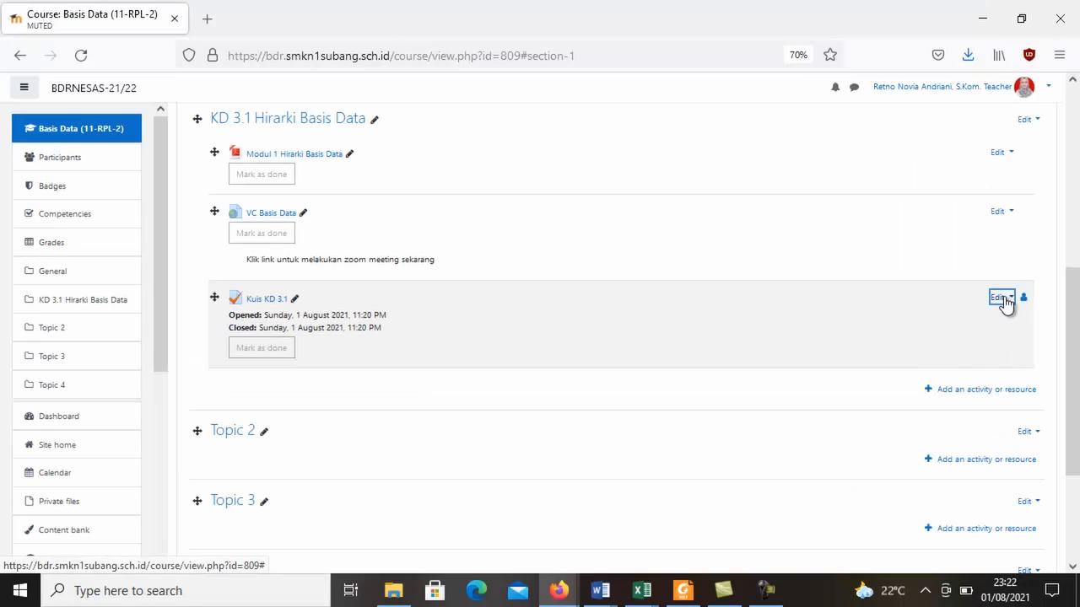
# Open the Kuis KD 3.1 quiz from the course page, end the activity information tour and start editing the quiz's questions.
pyautogui.click(1000, 297)
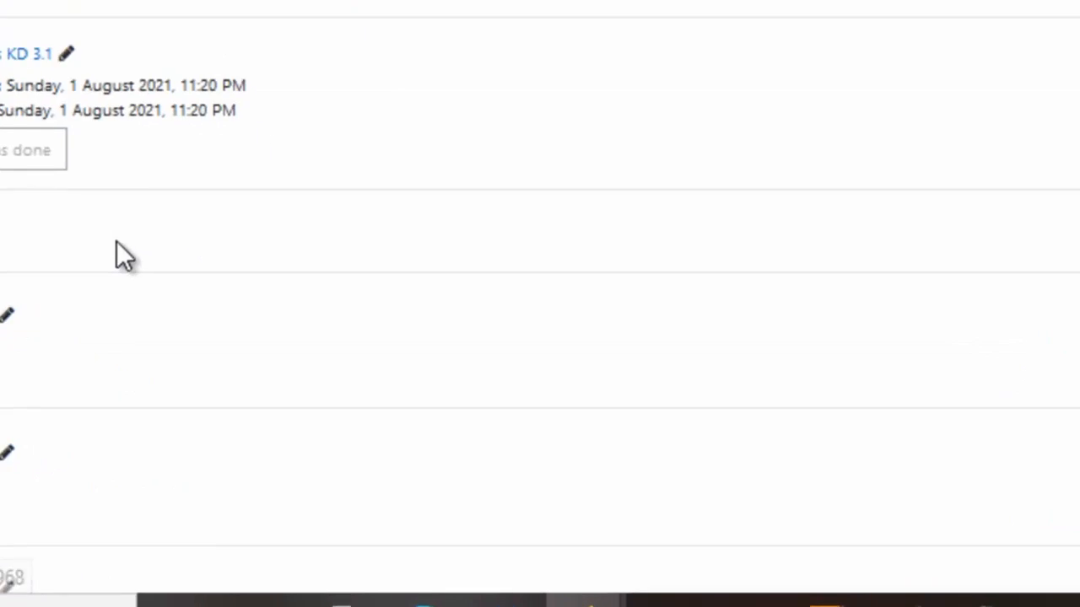
pyautogui.click(319, 395)
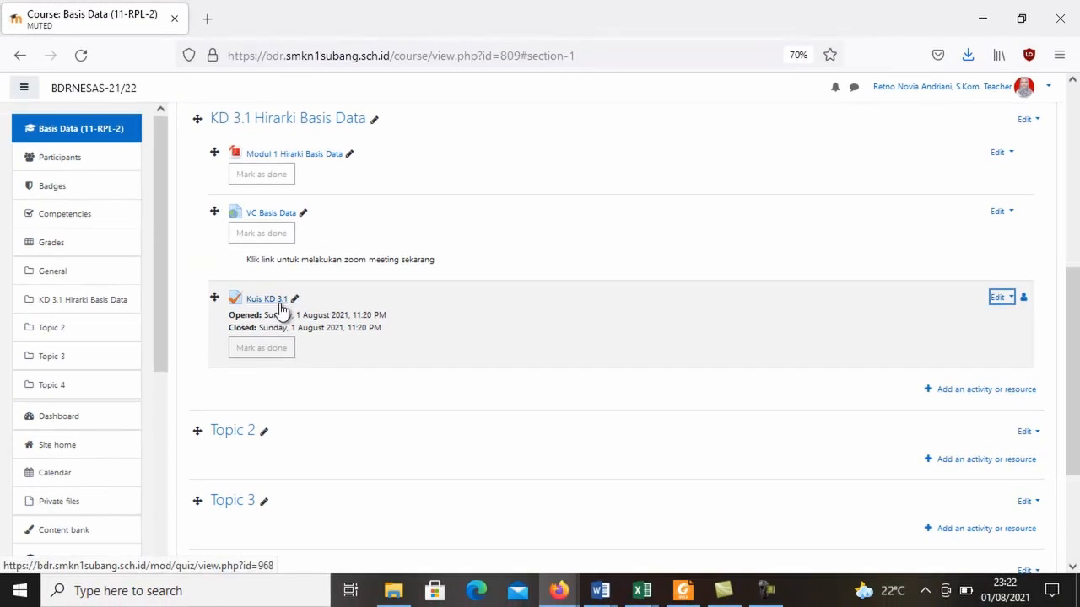
pyautogui.click(279, 302)
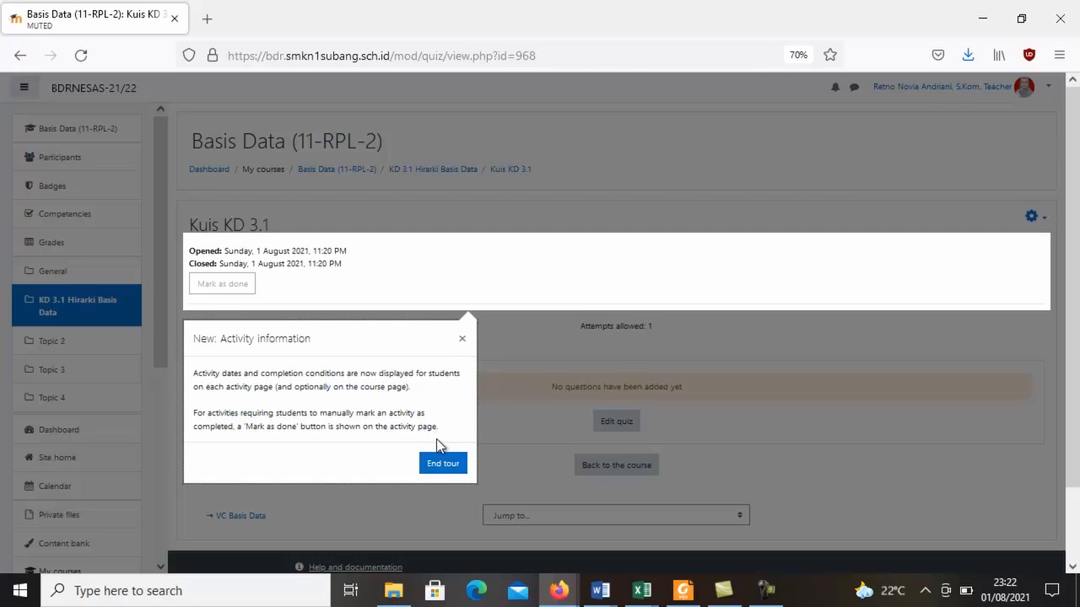
pyautogui.click(441, 465)
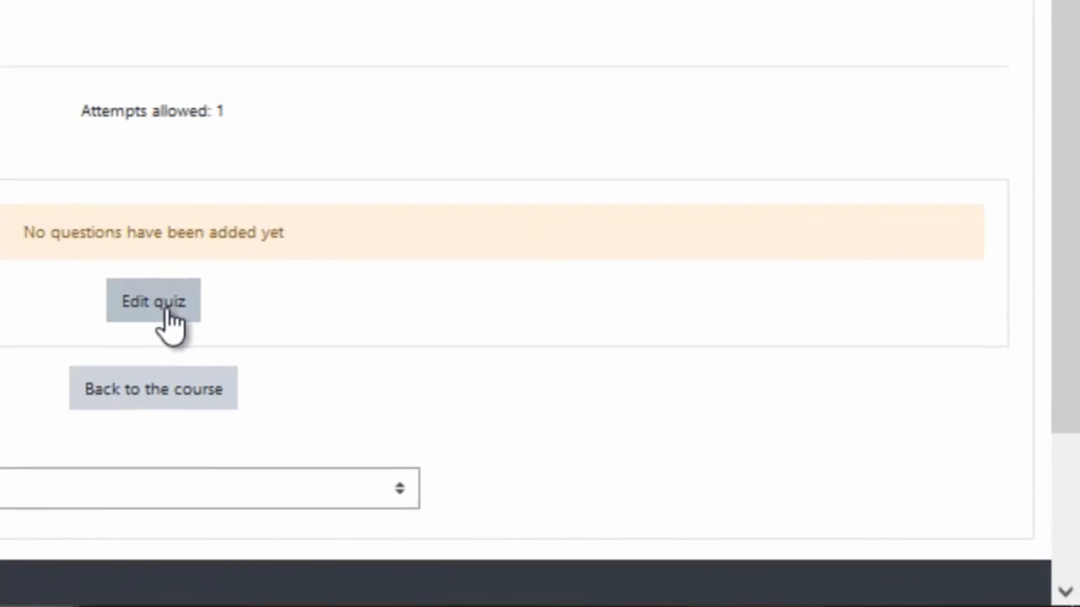
pyautogui.click(167, 314)
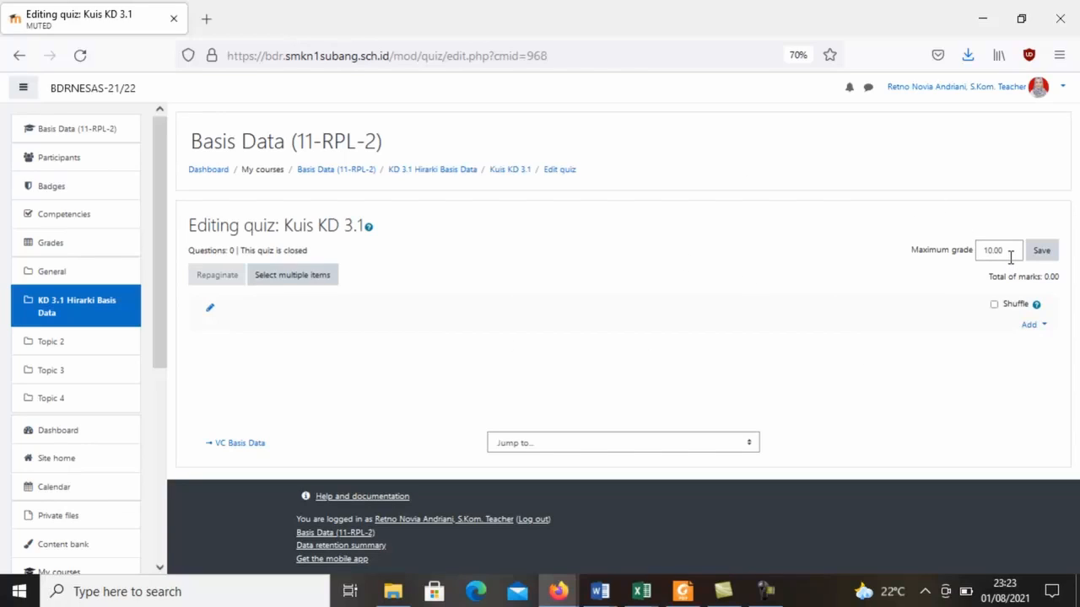
# Add a new question of the Multiple choice type to the Kuis KD 3.1 quiz.
pyautogui.click(1031, 324)
pyautogui.click(1031, 325)
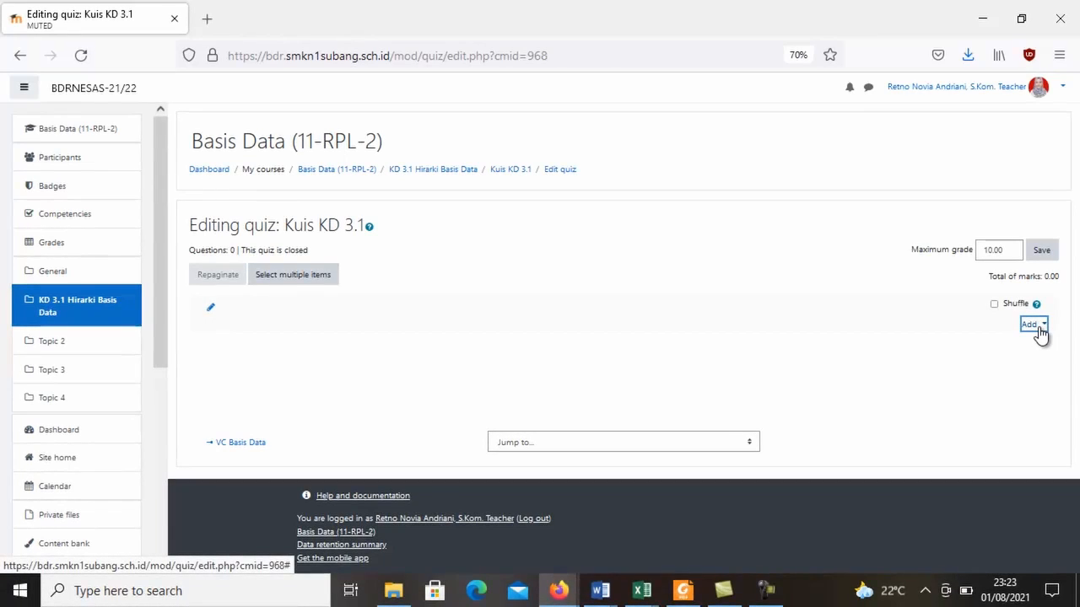
pyautogui.click(1040, 328)
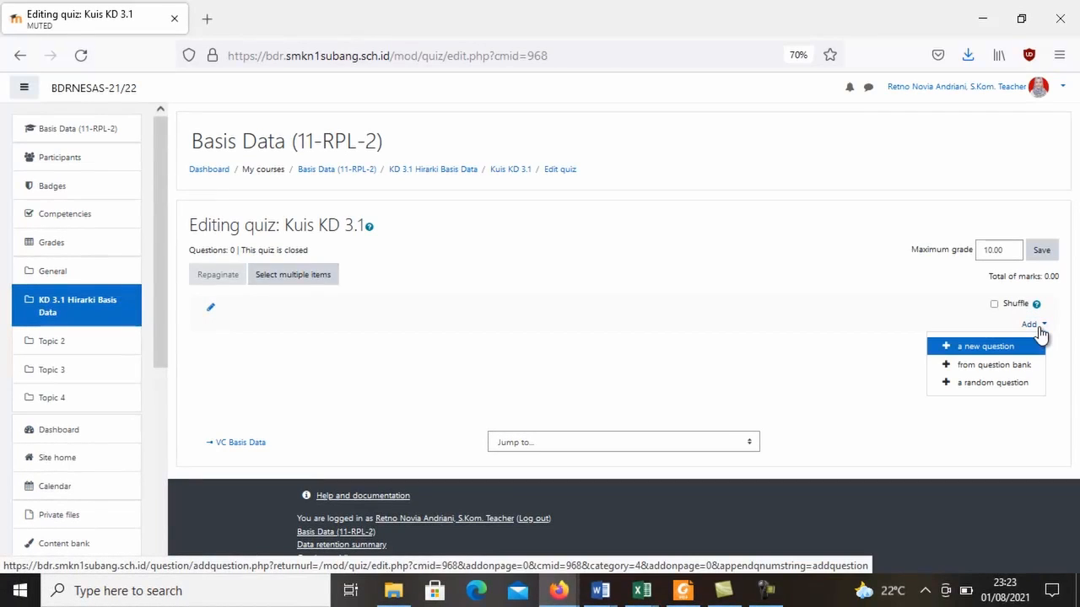
pyautogui.click(988, 353)
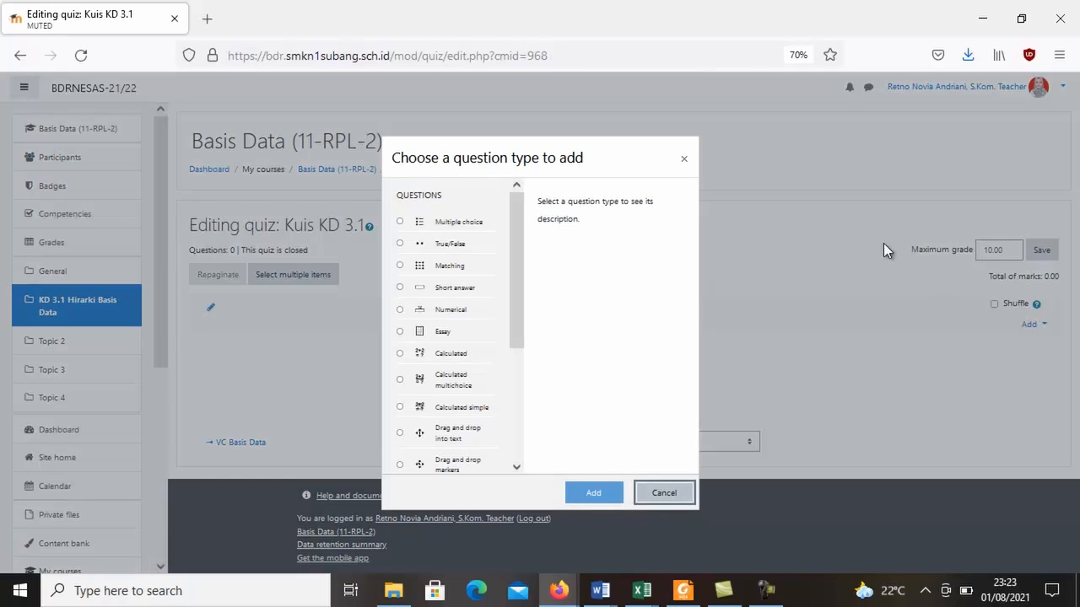
pyautogui.moveTo(517, 231); pyautogui.dragTo(517, 198)
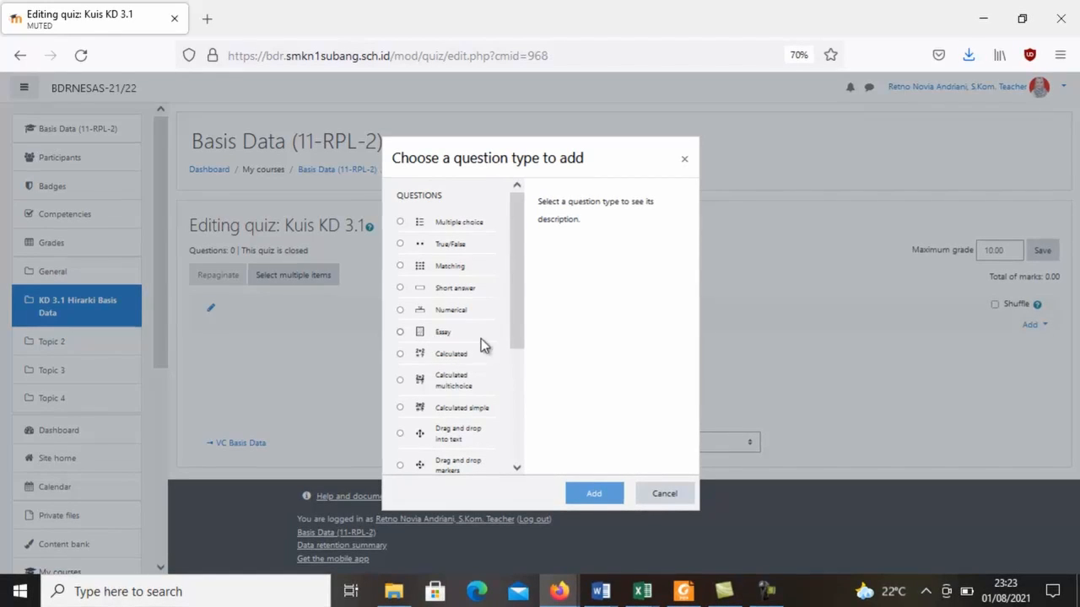
pyautogui.moveTo(513, 337); pyautogui.dragTo(513, 292)
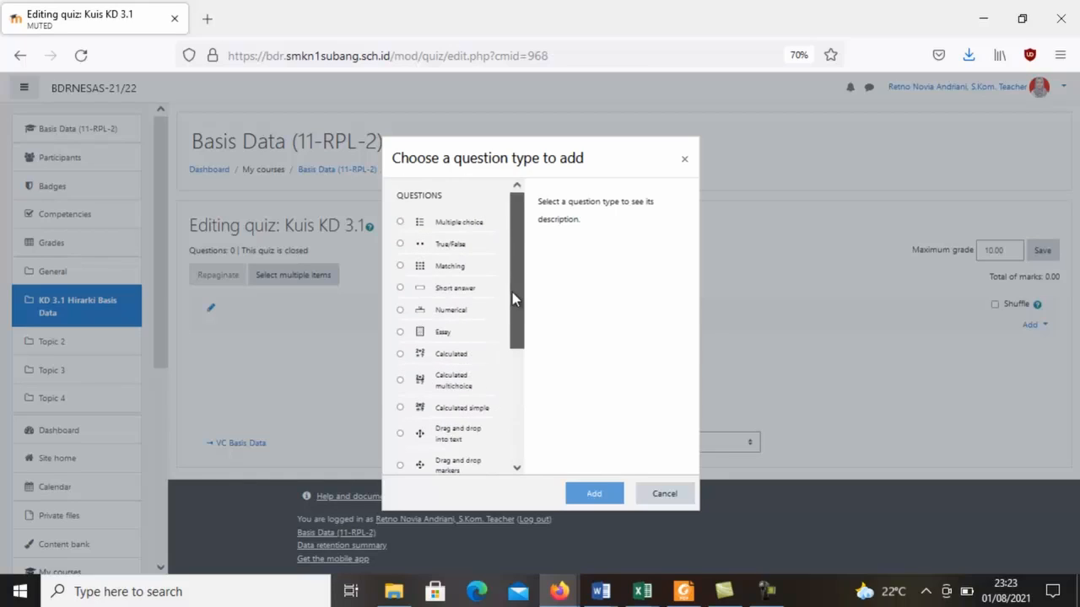
pyautogui.click(402, 222)
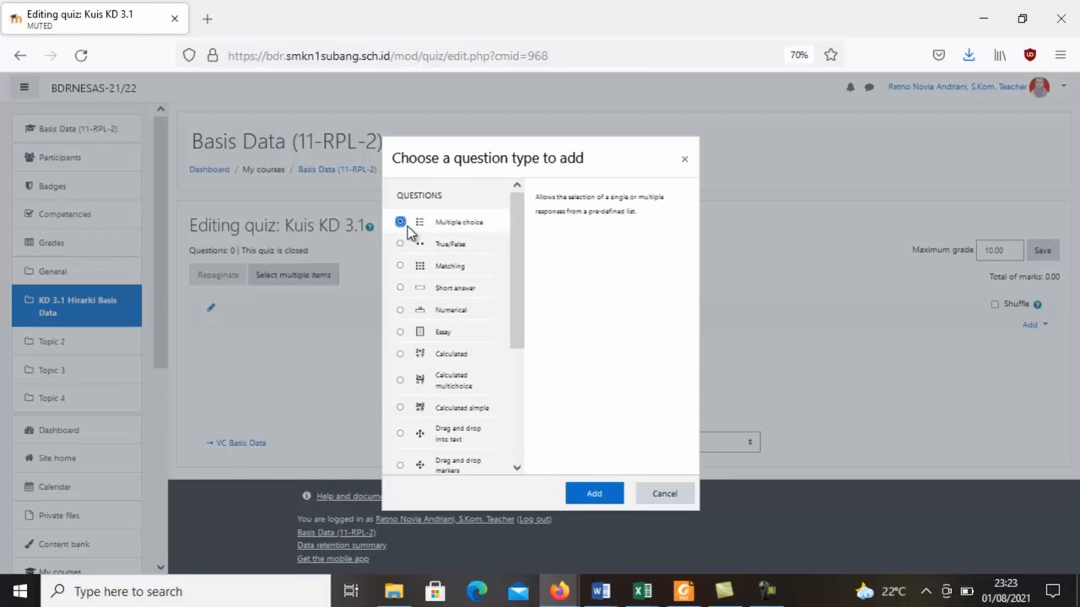
pyautogui.click(612, 496)
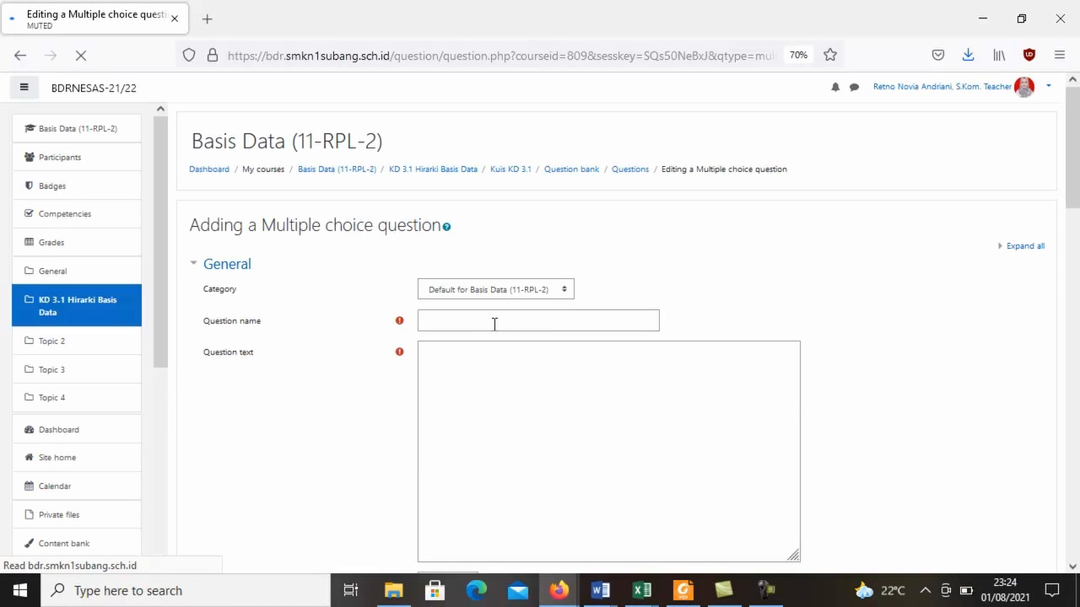
# Name the question "bd 1" and enter the question text "apakah sudah paham mengenai hirarki?".
pyautogui.click(495, 322)
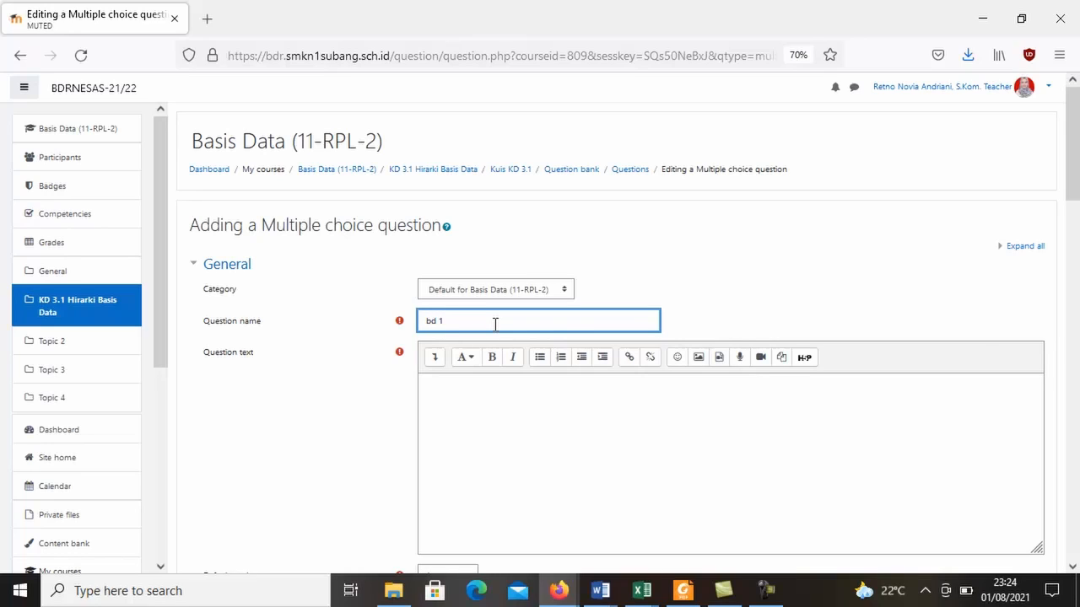
pyautogui.moveTo(1071, 106); pyautogui.dragTo(1072, 135)
pyautogui.click(610, 277)
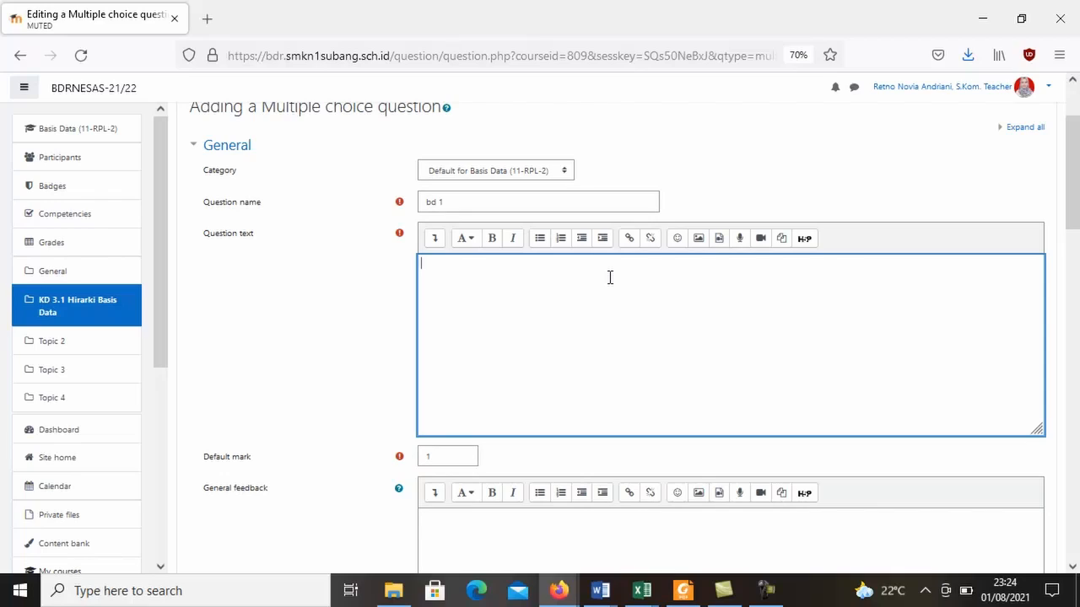
pyautogui.write('apa kah sudah paham')
pyautogui.press('BackSpace')
pyautogui.write('mengenai hirar')
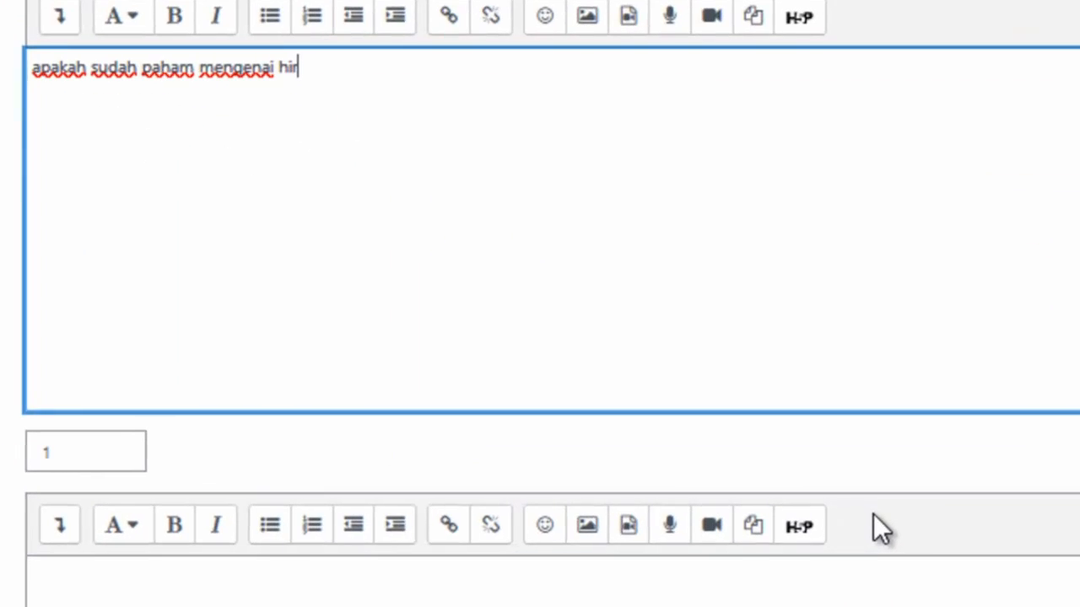
pyautogui.write('ki?')
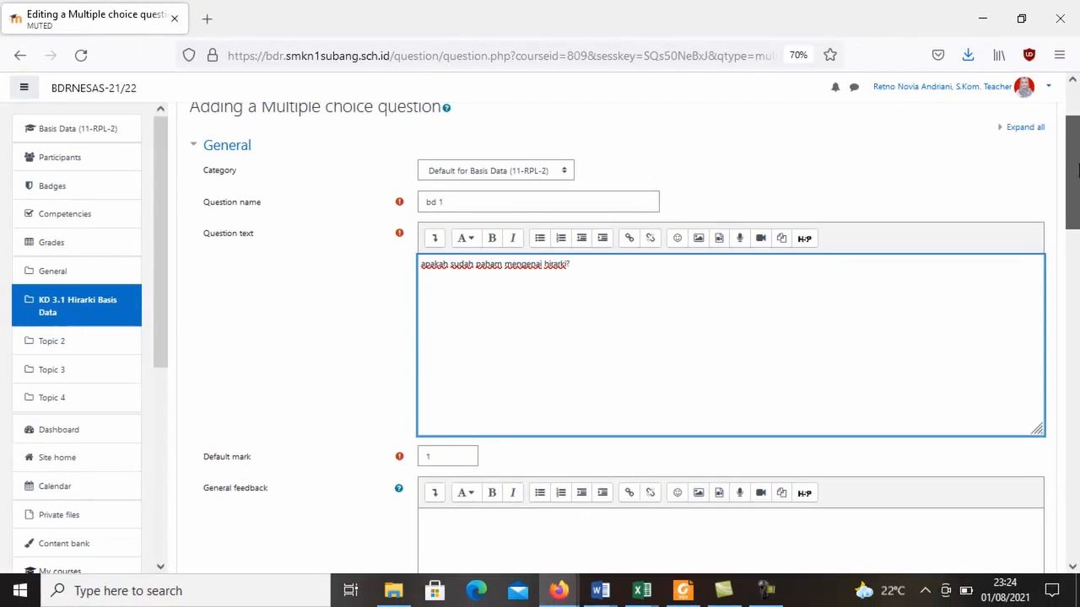
# Set the numbering of the question's choices to A., B., C., ...
pyautogui.scroll(-3, 1073, 234)
pyautogui.moveTo(1073, 235); pyautogui.dragTo(1076, 264)
pyautogui.scroll(-1, 1077, 277)
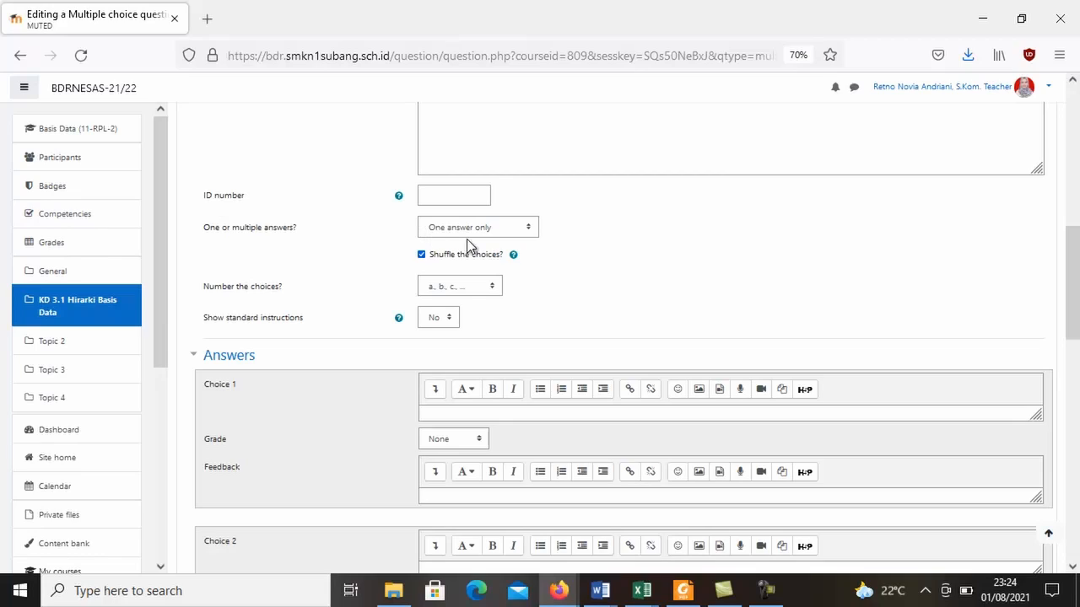
pyautogui.click(466, 287)
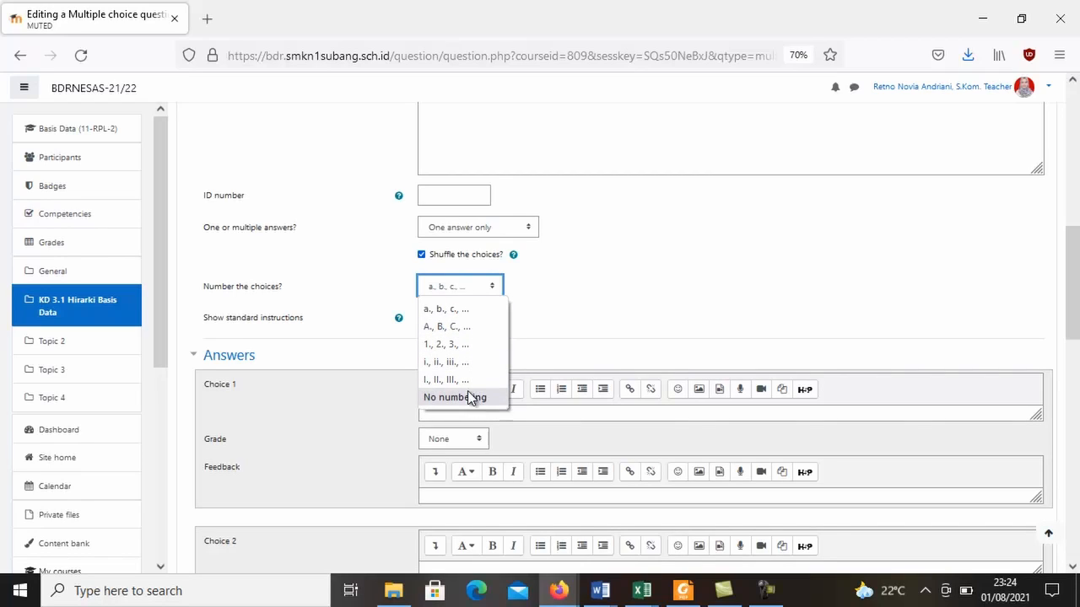
pyautogui.click(489, 328)
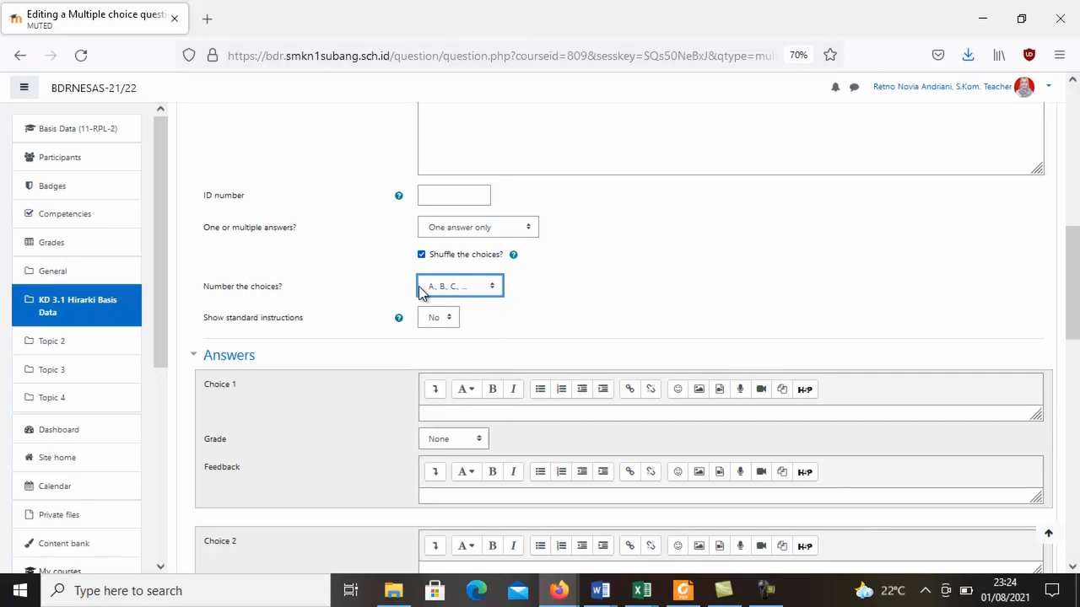
# Enter "sudah" as Choice 1 and "belum" as Choice 2 of the question's answers.
pyautogui.scroll(-3, 1076, 275)
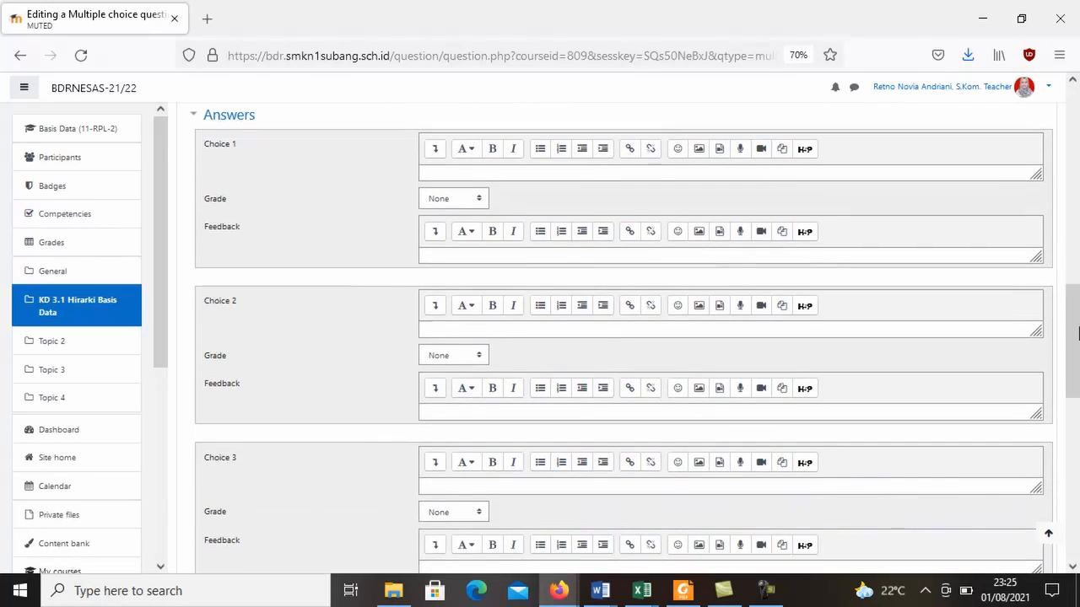
pyautogui.click(495, 172)
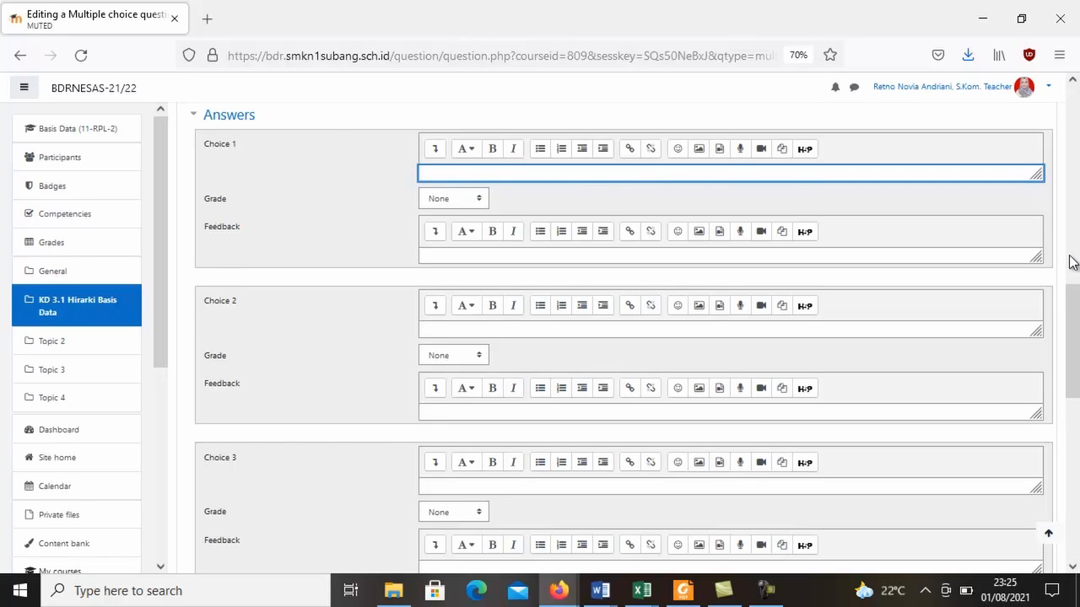
pyautogui.moveTo(1077, 325); pyautogui.dragTo(1070, 279)
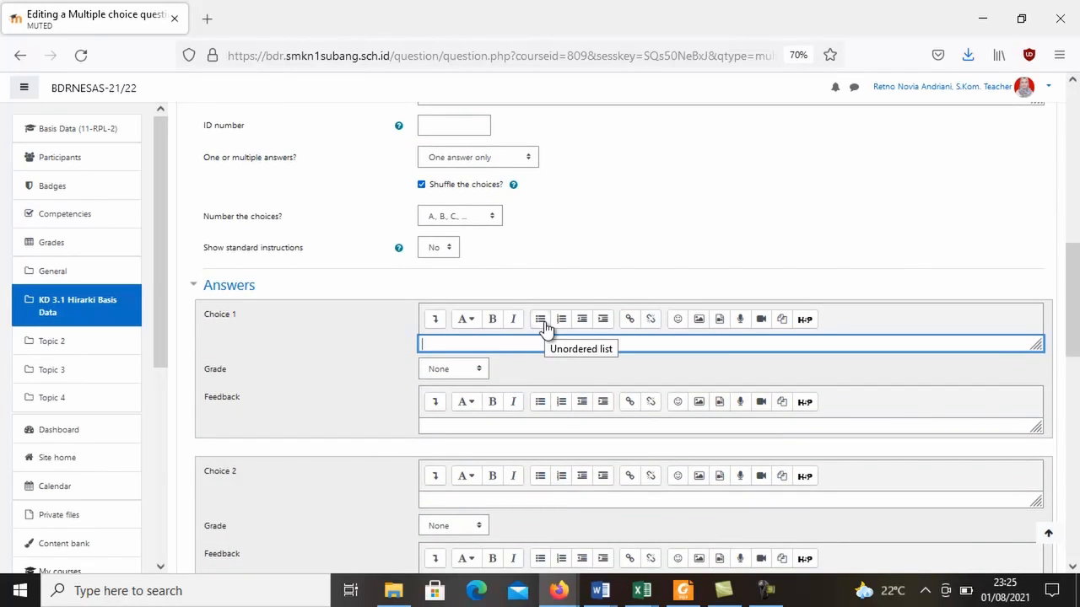
pyautogui.write('udah')
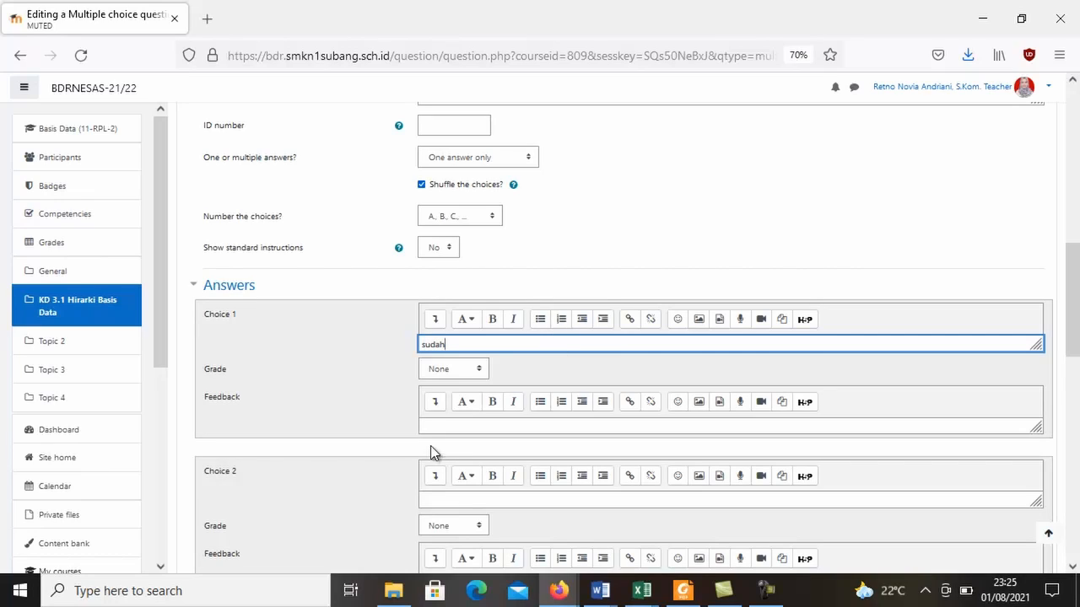
pyautogui.scroll(-3, 458, 386)
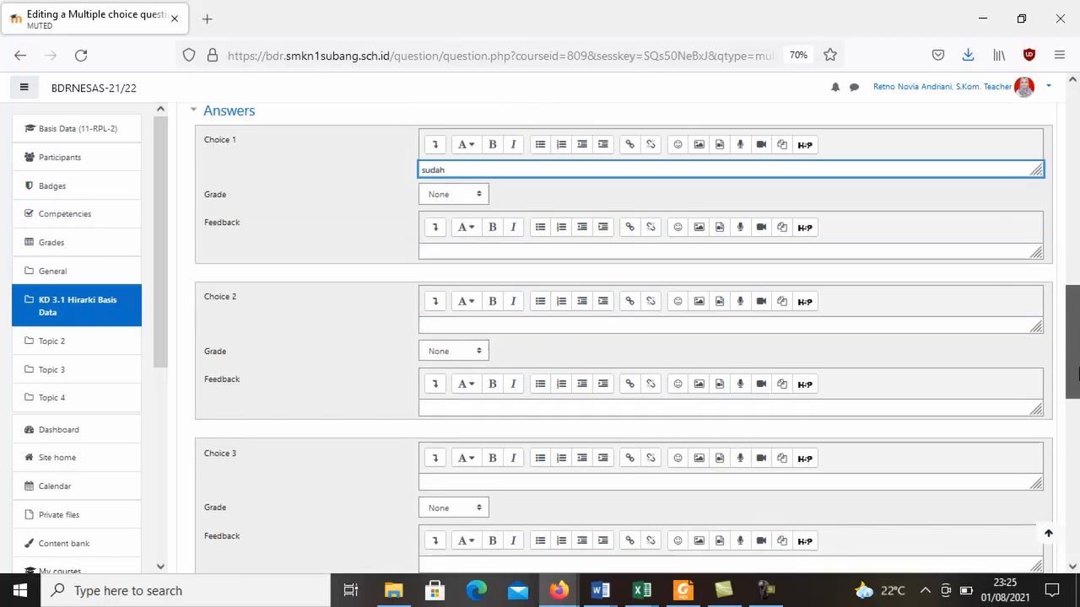
pyautogui.click(473, 329)
pyautogui.write('belum')
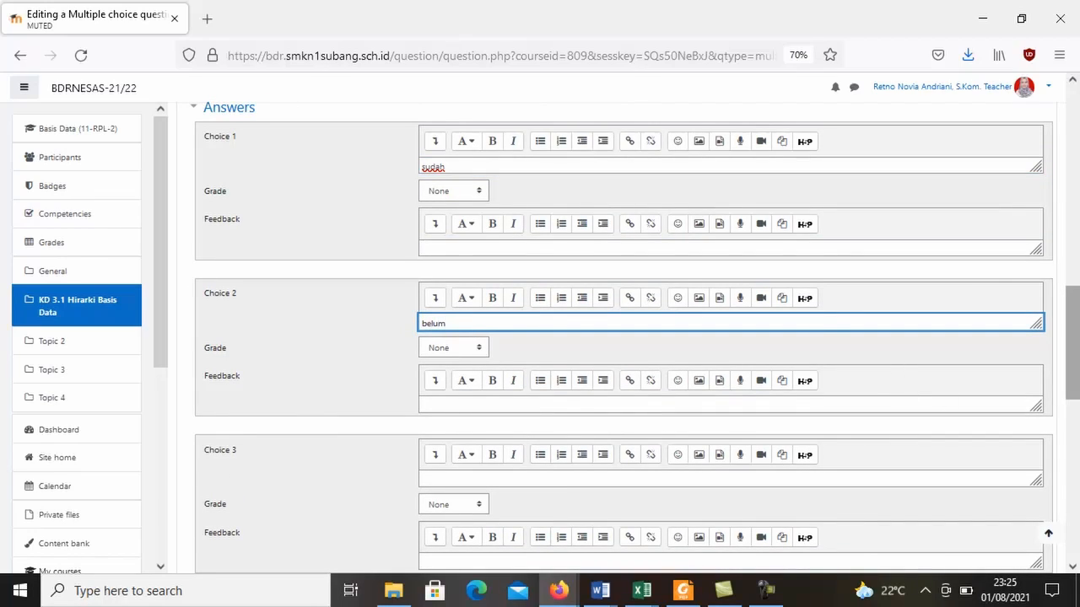
# Set the grade of Choice 1 "sudah" to 100% and leave the multiple choice question form without saving.
pyautogui.scroll(2, 1071, 338)
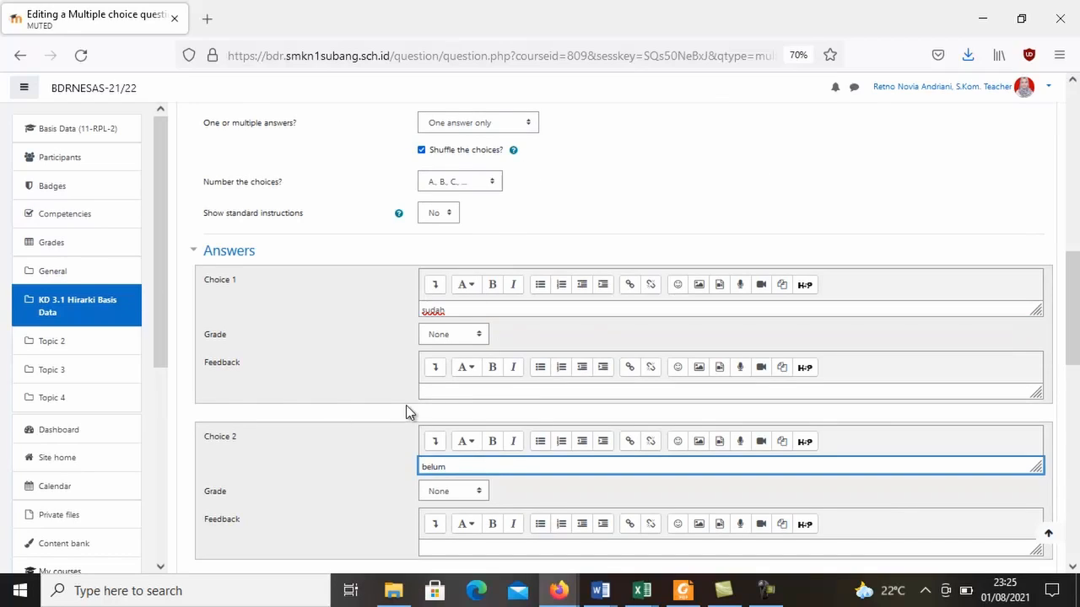
pyautogui.click(449, 334)
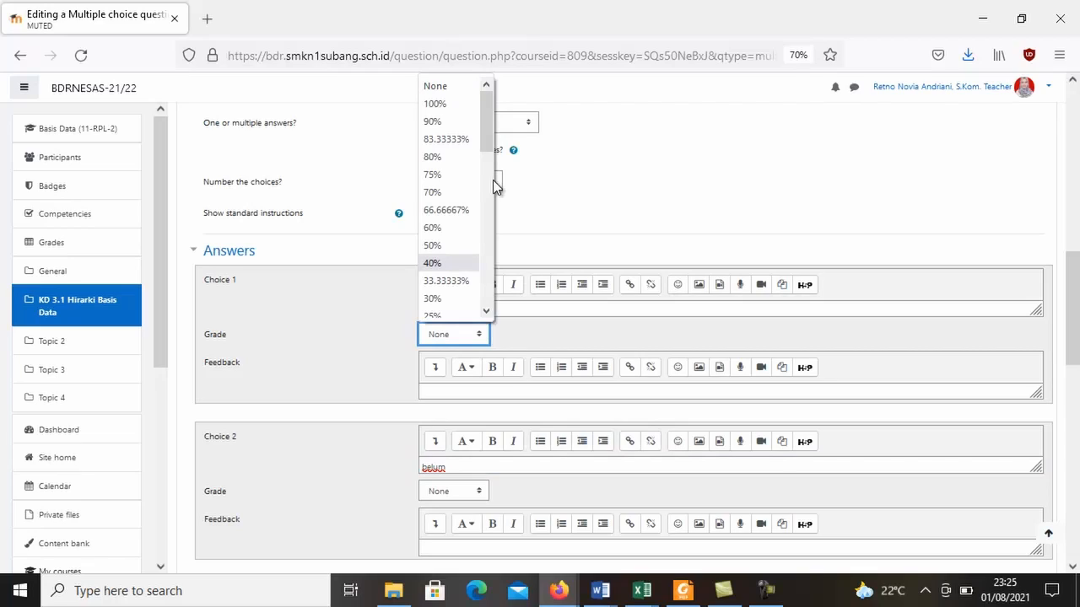
pyautogui.click(450, 108)
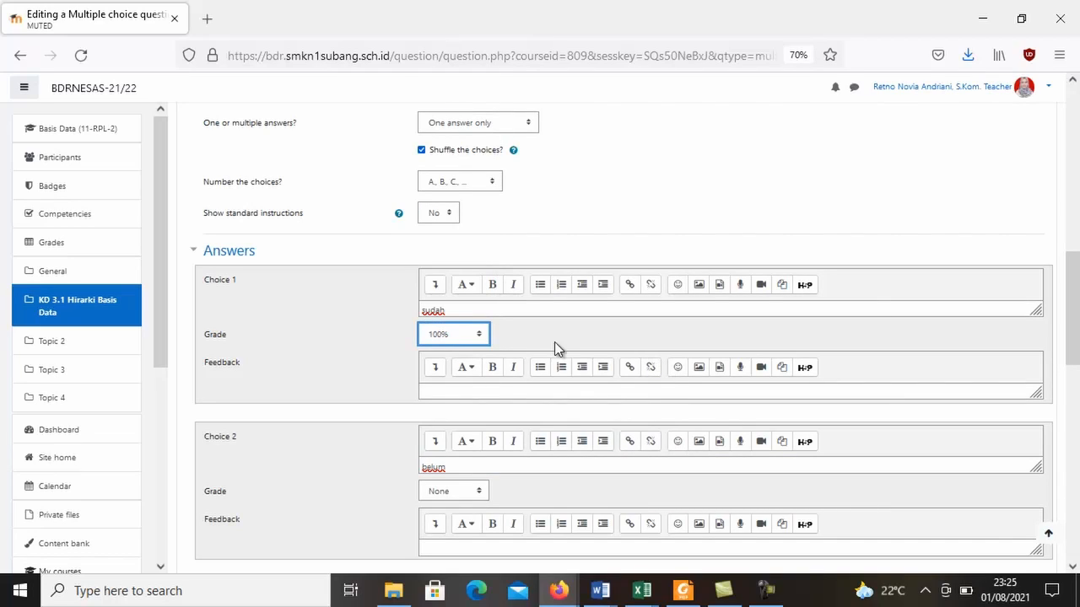
pyautogui.moveTo(1078, 281); pyautogui.dragTo(1079, 328)
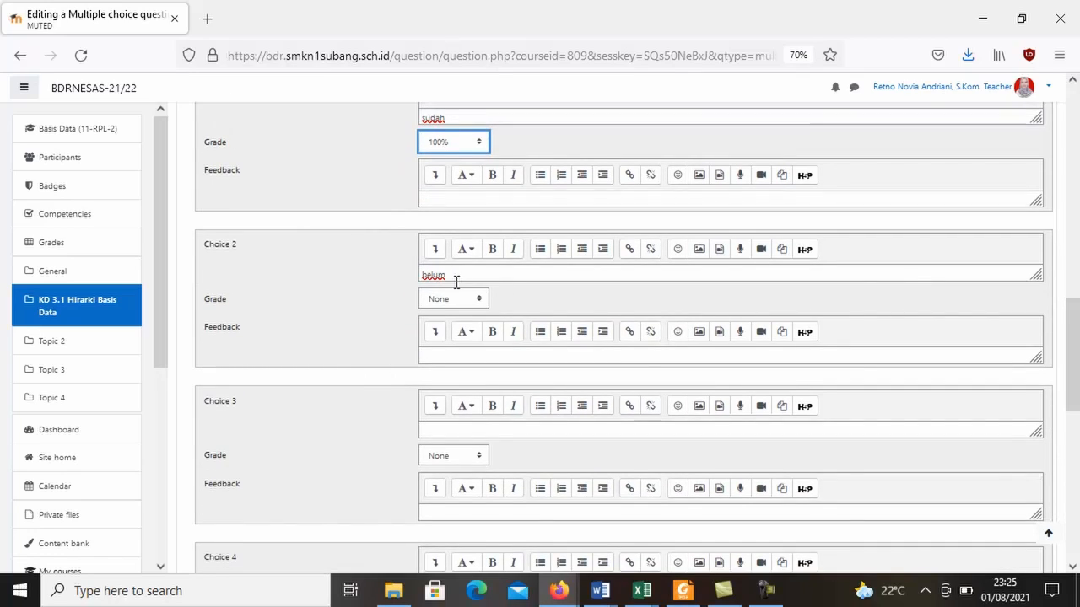
pyautogui.moveTo(1077, 349); pyautogui.dragTo(1077, 477)
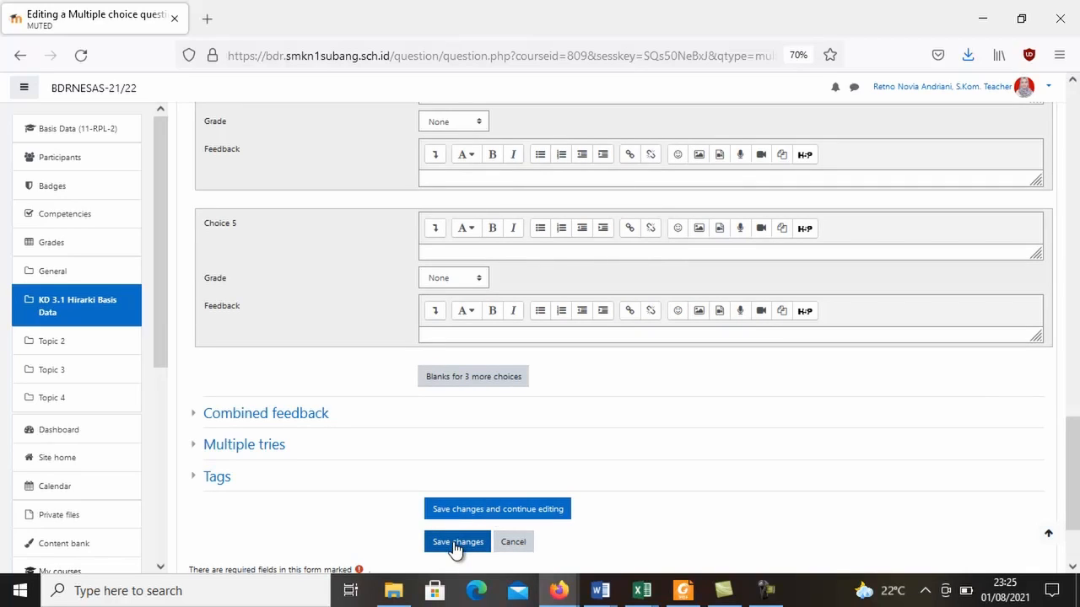
pyautogui.click(513, 544)
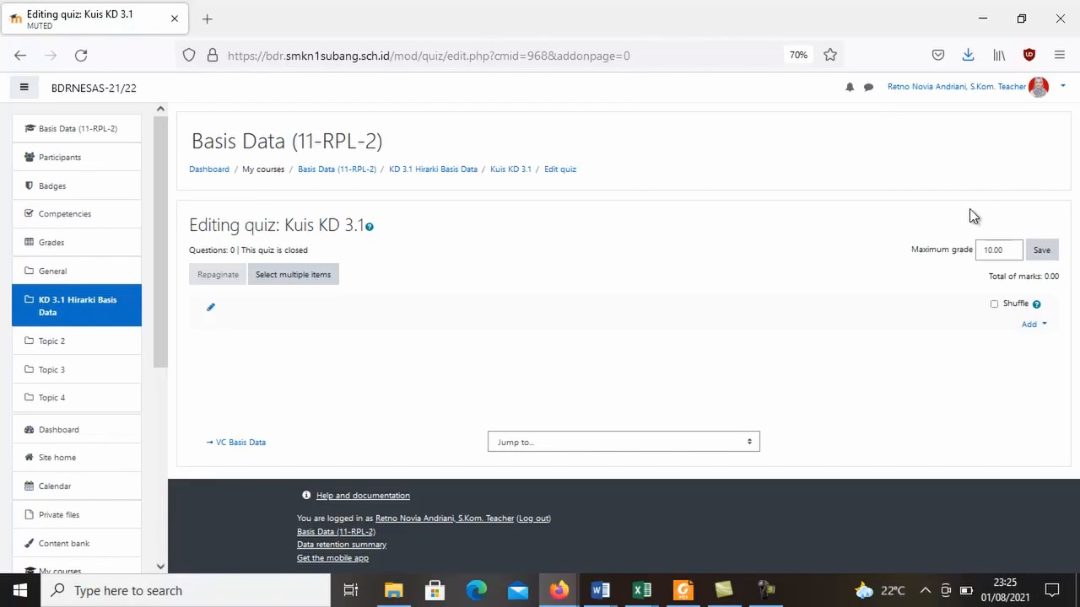
# Set the maximum grade of the Kuis KD 3.1 quiz to 100, save it, and turn on question shuffling.
pyautogui.click(1008, 247)
pyautogui.press('BackSpace')
pyautogui.press('BackSpace')
pyautogui.press('BackSpace')
pyautogui.press('BackSpace')
pyautogui.press('BackSpace')
pyautogui.write('0')
pyautogui.press('BackSpace')
pyautogui.write('1')
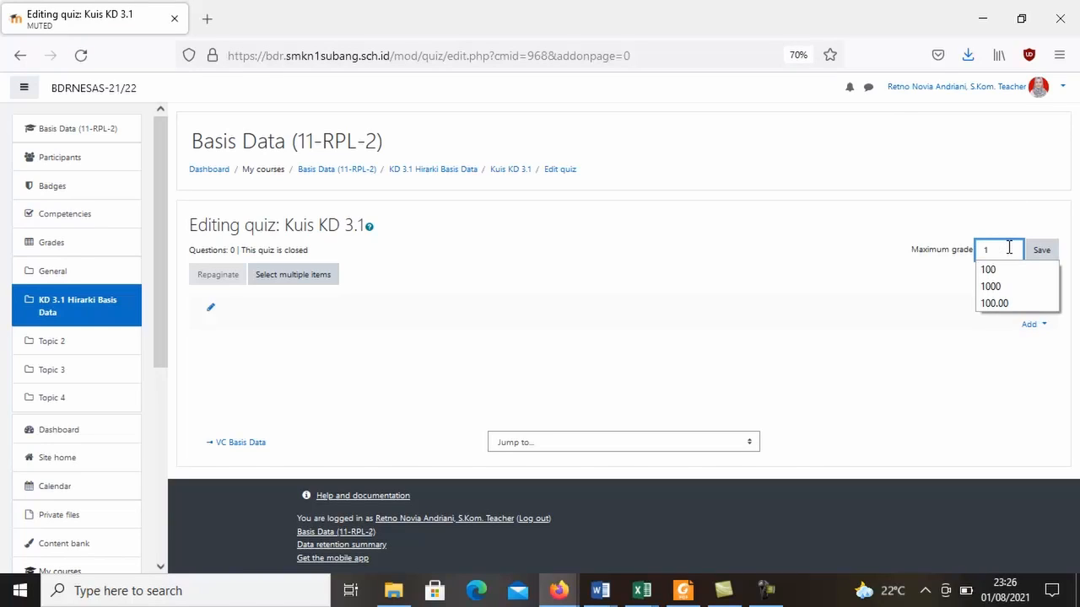
pyautogui.write('00')
pyautogui.press('Return')
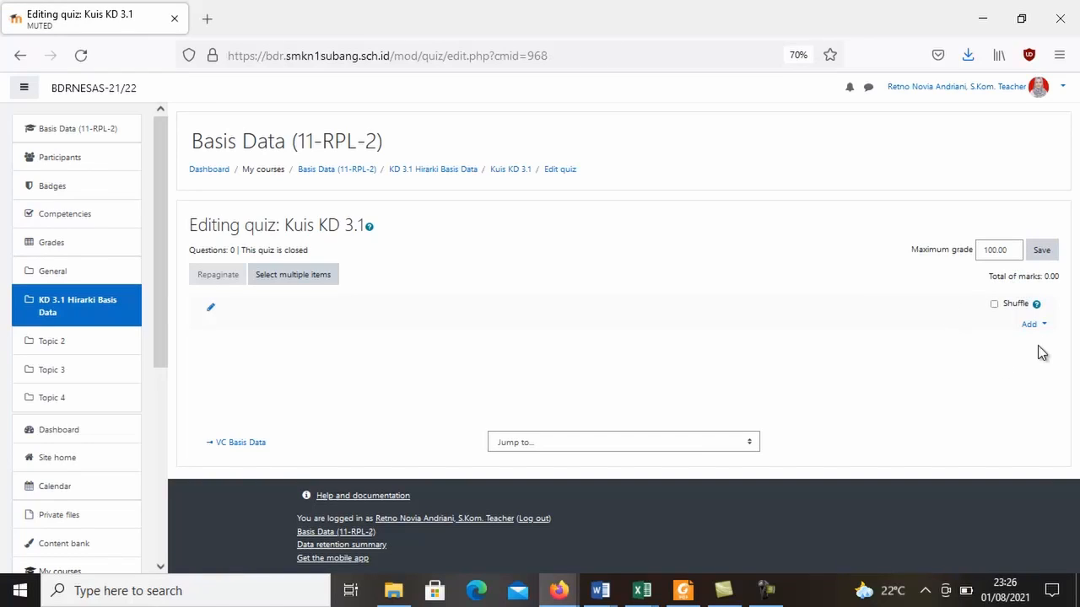
pyautogui.click(994, 305)
# Add a new Assignment to the KD 3.1 Hirarki Basis Data topic and name it "tugas bd 1".
pyautogui.click(434, 173)
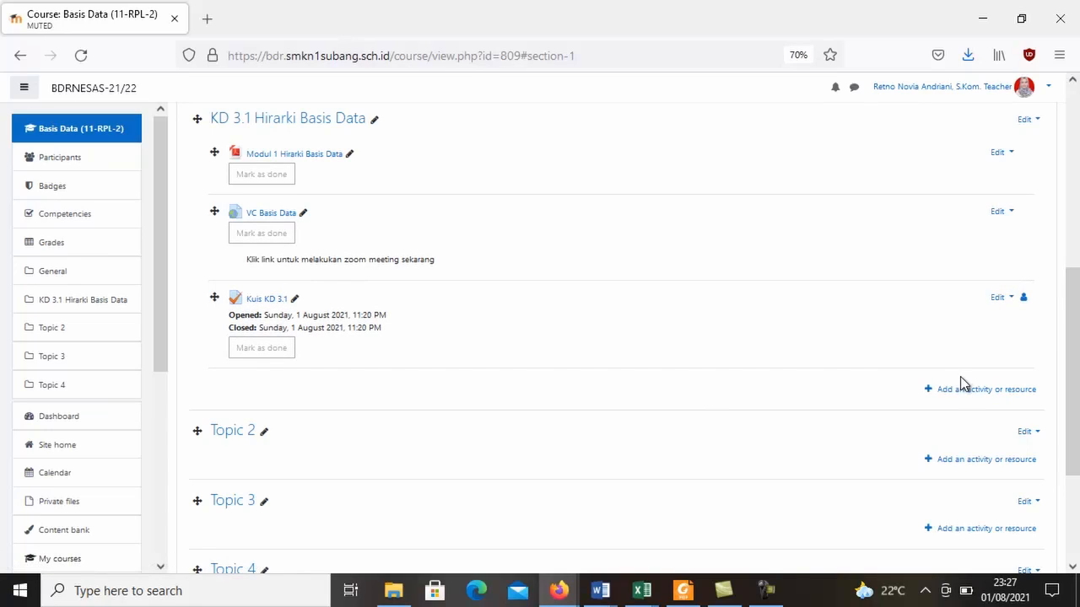
pyautogui.click(966, 395)
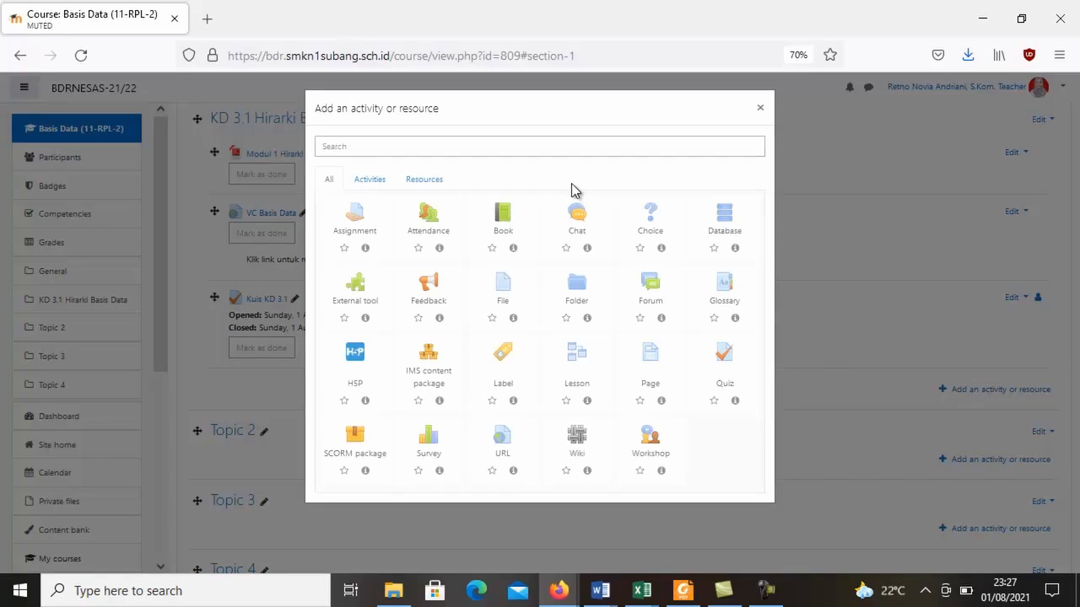
pyautogui.click(356, 221)
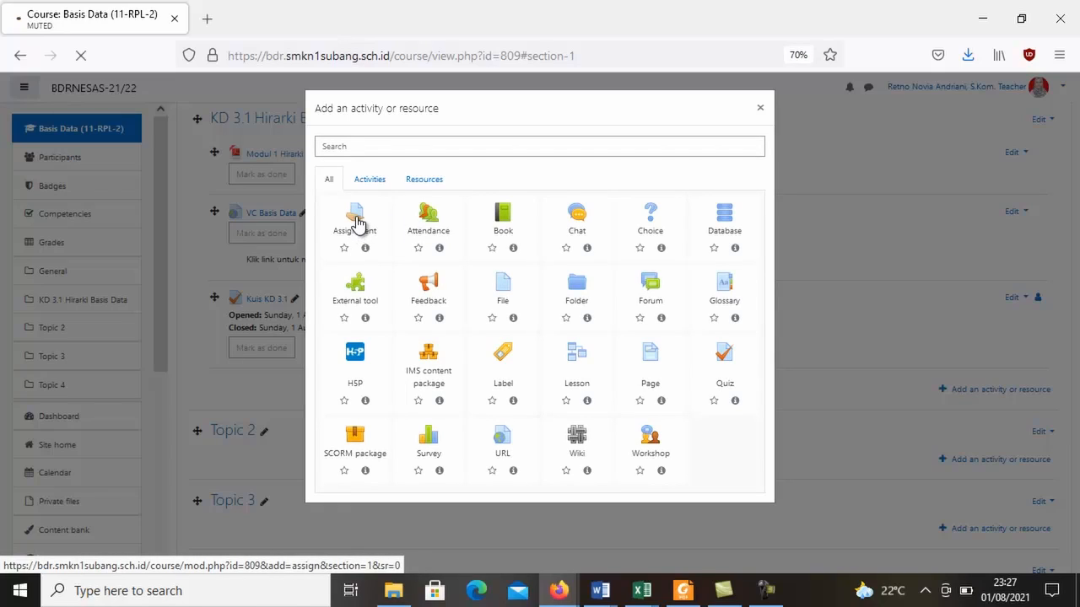
pyautogui.click(450, 289)
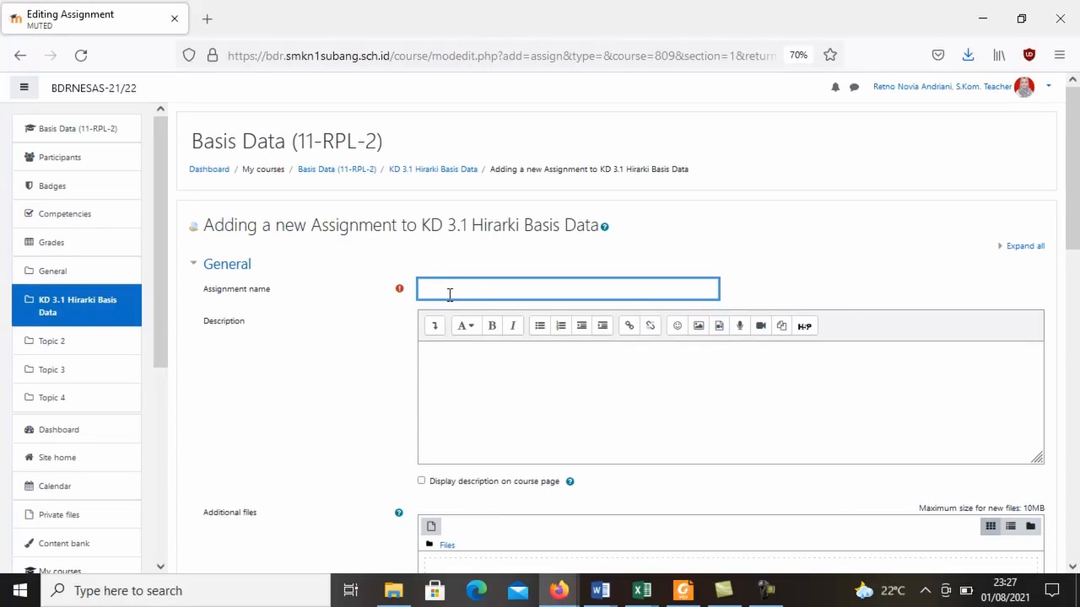
pyautogui.write('tugas')
pyautogui.write(' kd 1')
# Disable the "Remind me to grade by" date in the assignment's availability settings.
pyautogui.moveTo(1076, 253); pyautogui.dragTo(1076, 314)
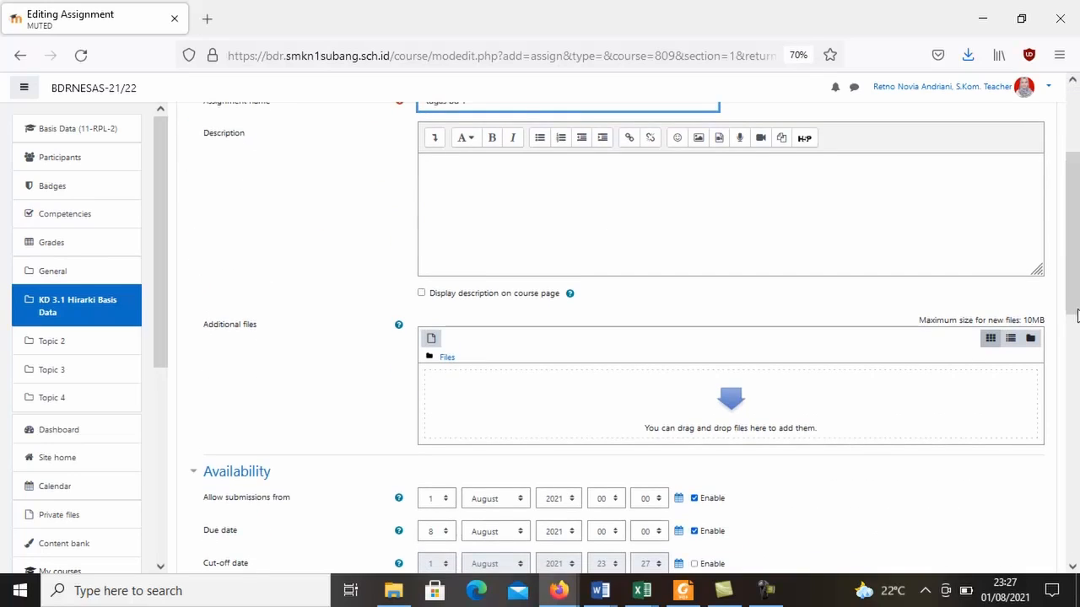
pyautogui.click(911, 193)
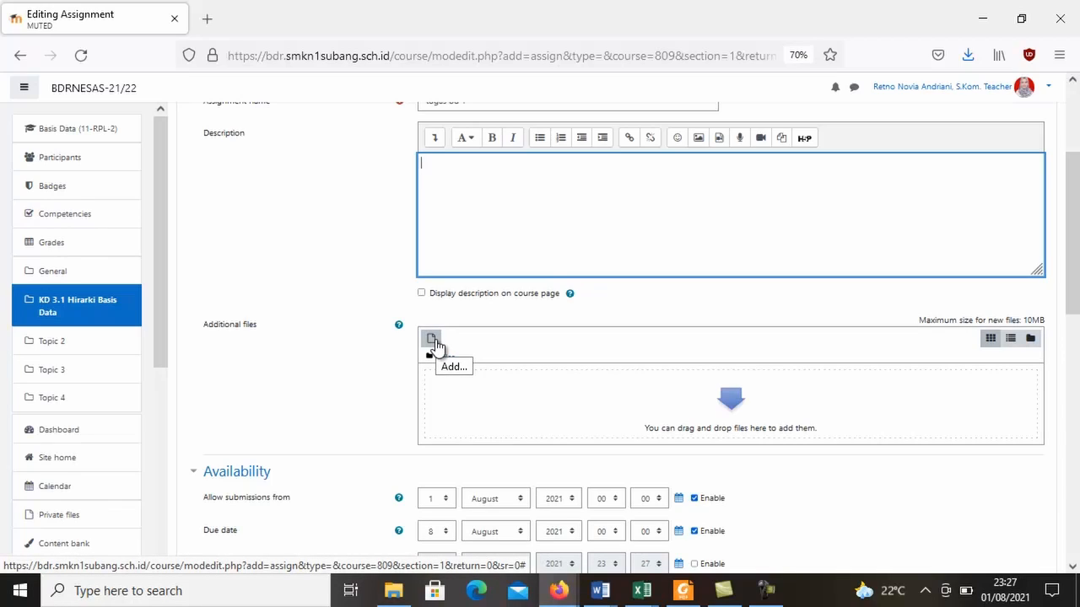
pyautogui.moveTo(1075, 253); pyautogui.dragTo(1075, 278)
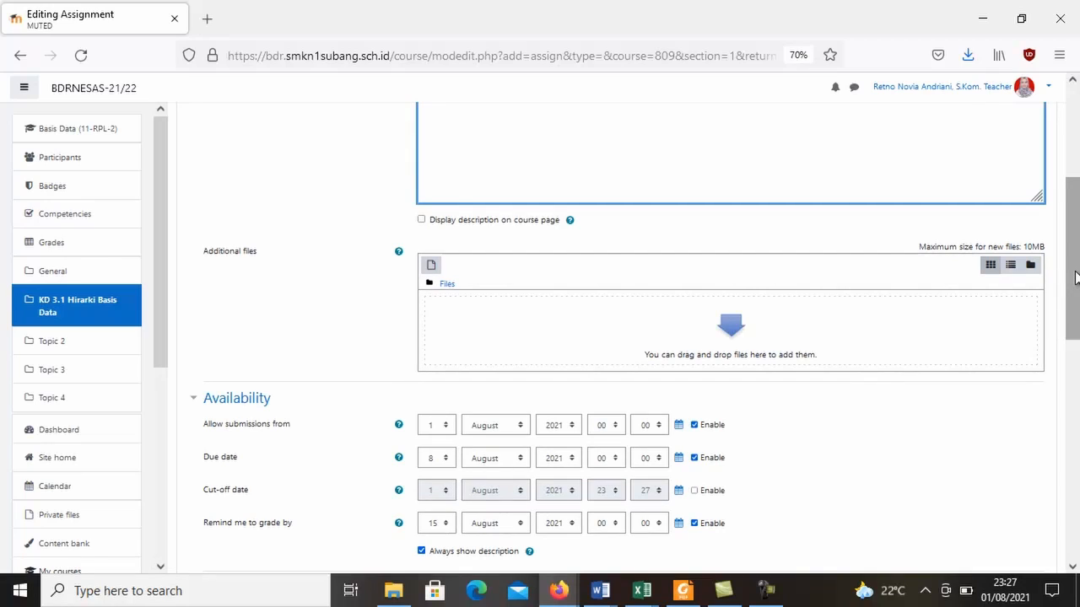
pyautogui.moveTo(1076, 278); pyautogui.dragTo(1075, 306)
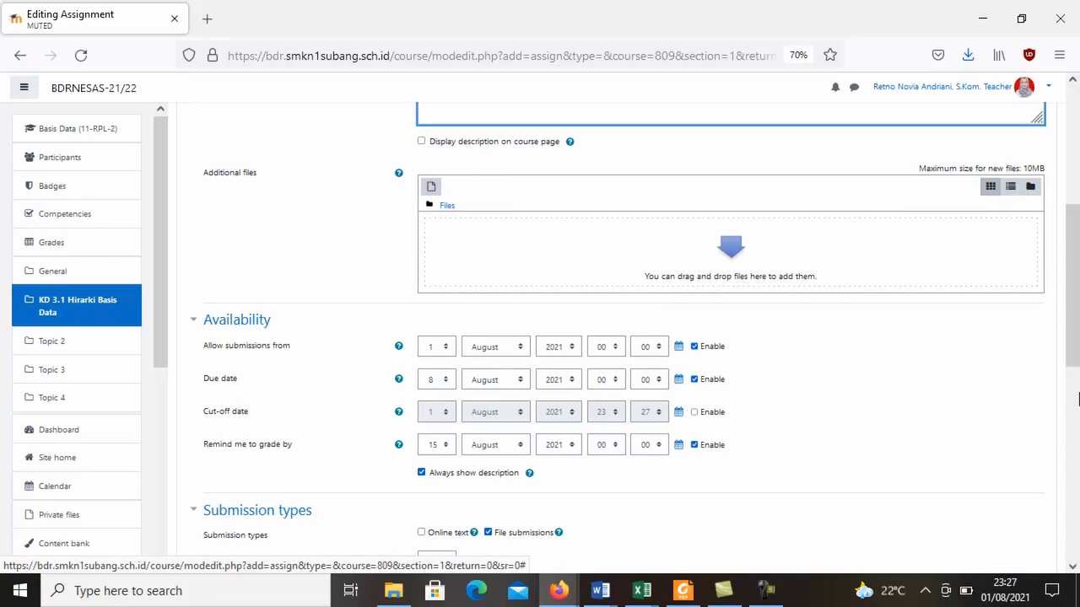
pyautogui.moveTo(1078, 331); pyautogui.dragTo(1069, 318)
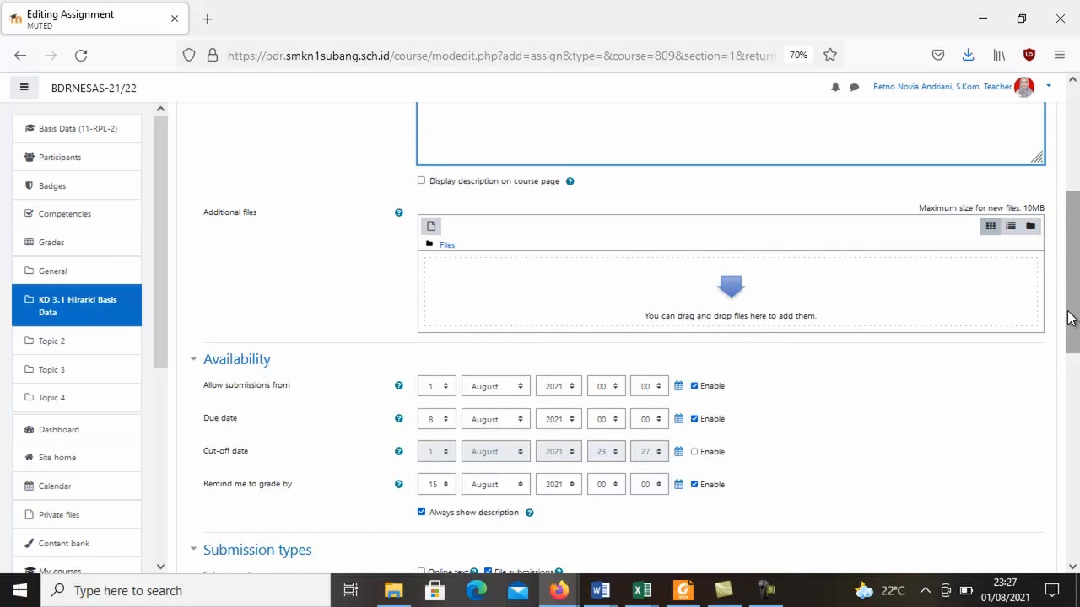
pyautogui.moveTo(1069, 318); pyautogui.dragTo(1077, 368)
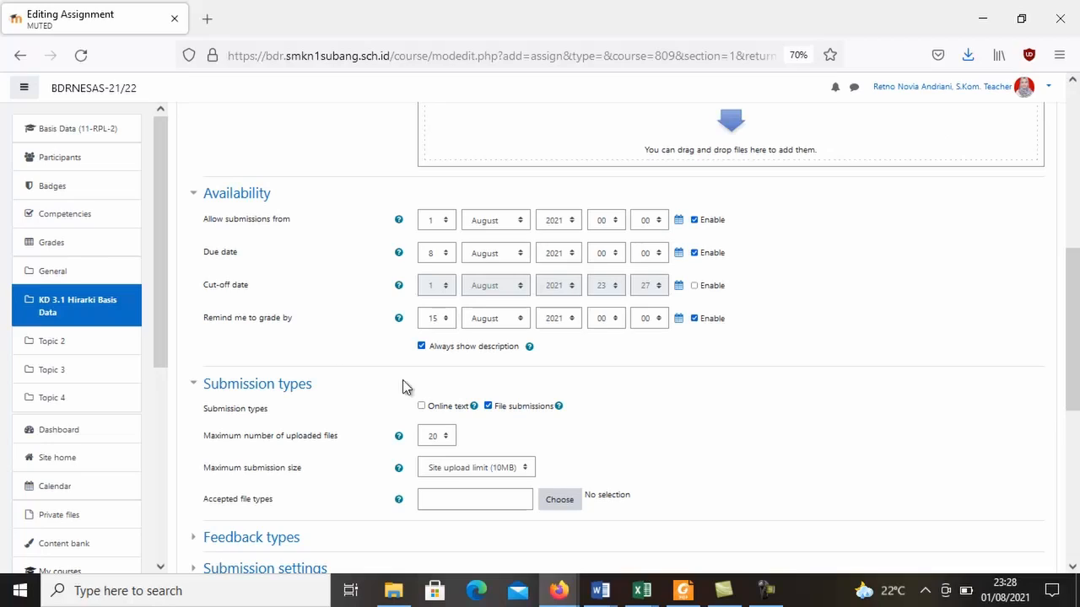
pyautogui.click(438, 262)
pyautogui.click(438, 262)
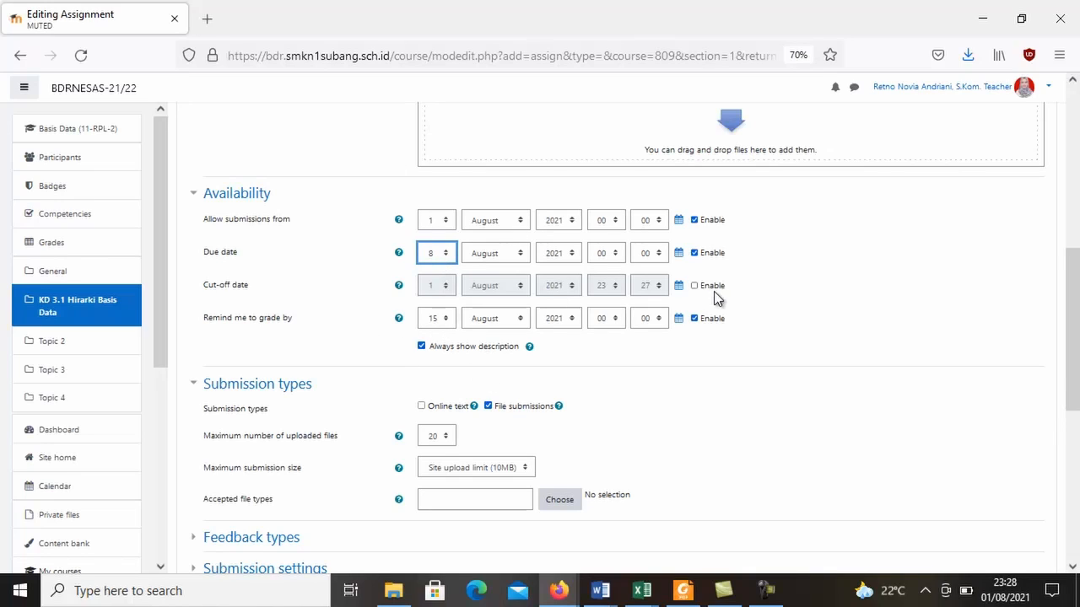
pyautogui.click(693, 318)
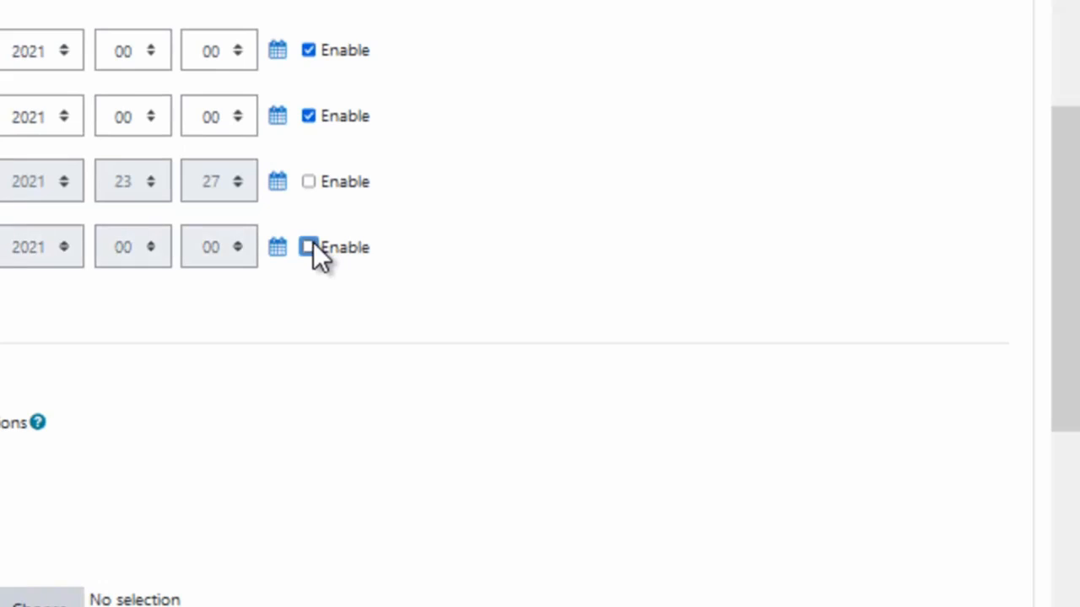
# Check the assignment's Grade settings and save the assignment, returning to the course page.
pyautogui.moveTo(1075, 173); pyautogui.dragTo(1075, 236)
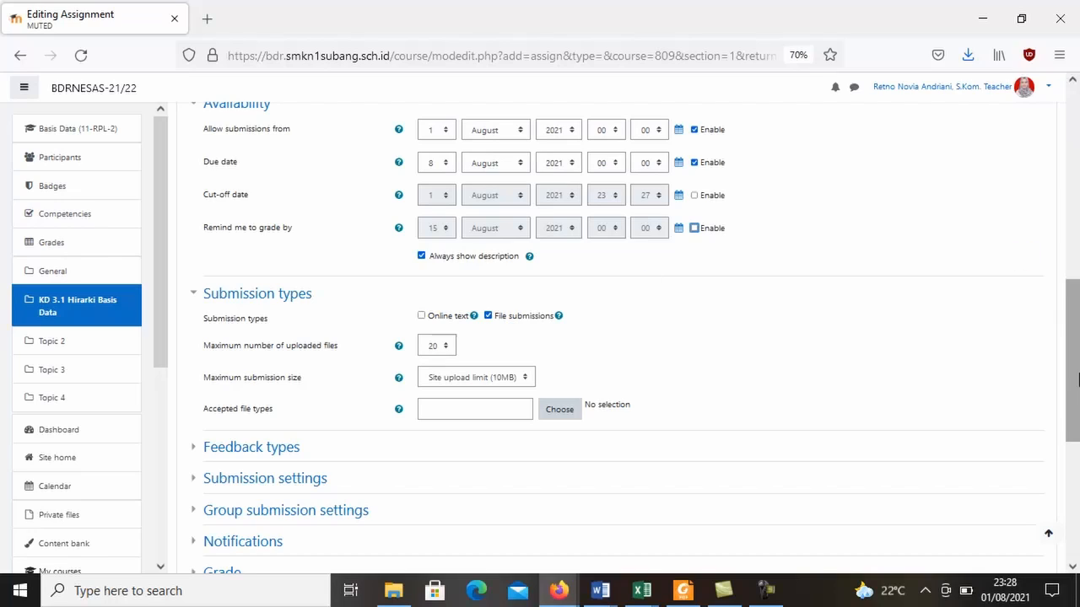
pyautogui.moveTo(1077, 381); pyautogui.dragTo(1077, 472)
pyautogui.click(231, 318)
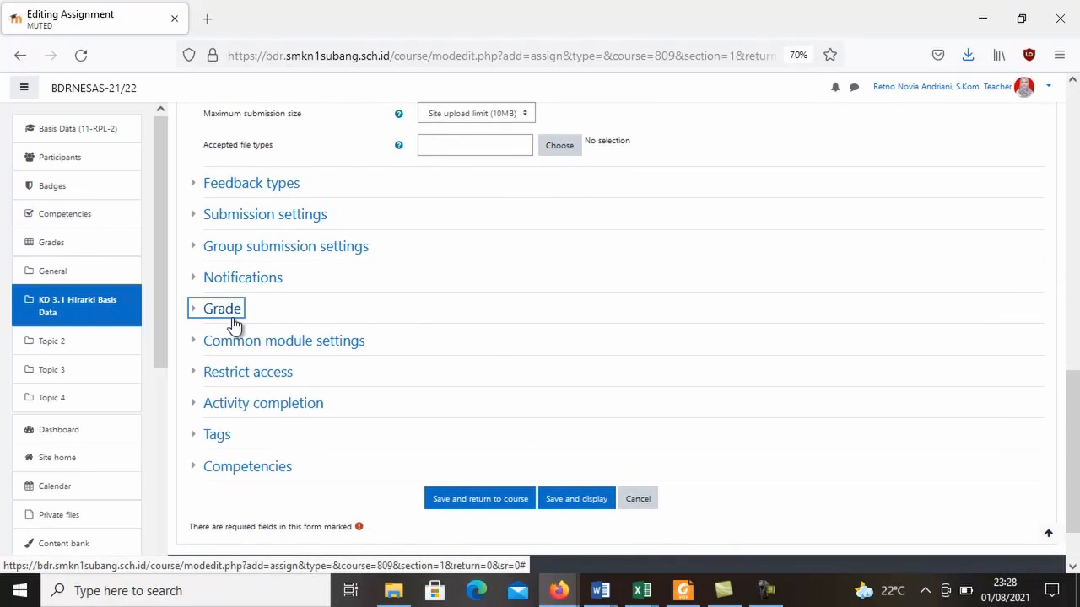
pyautogui.moveTo(1074, 381); pyautogui.dragTo(1078, 436)
pyautogui.moveTo(338, 150); pyautogui.dragTo(471, 221)
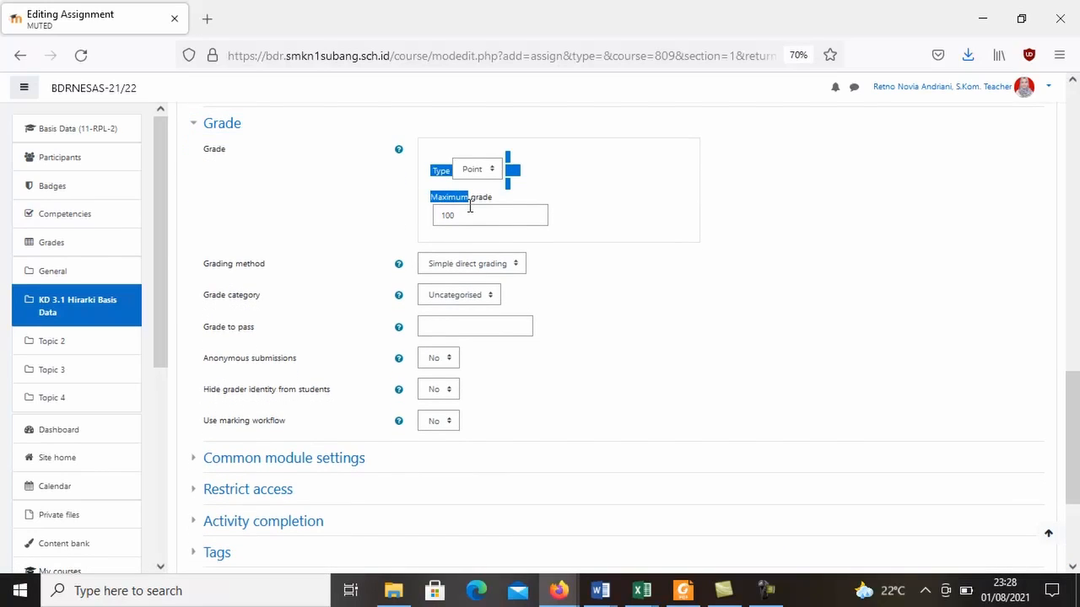
pyautogui.click(471, 216)
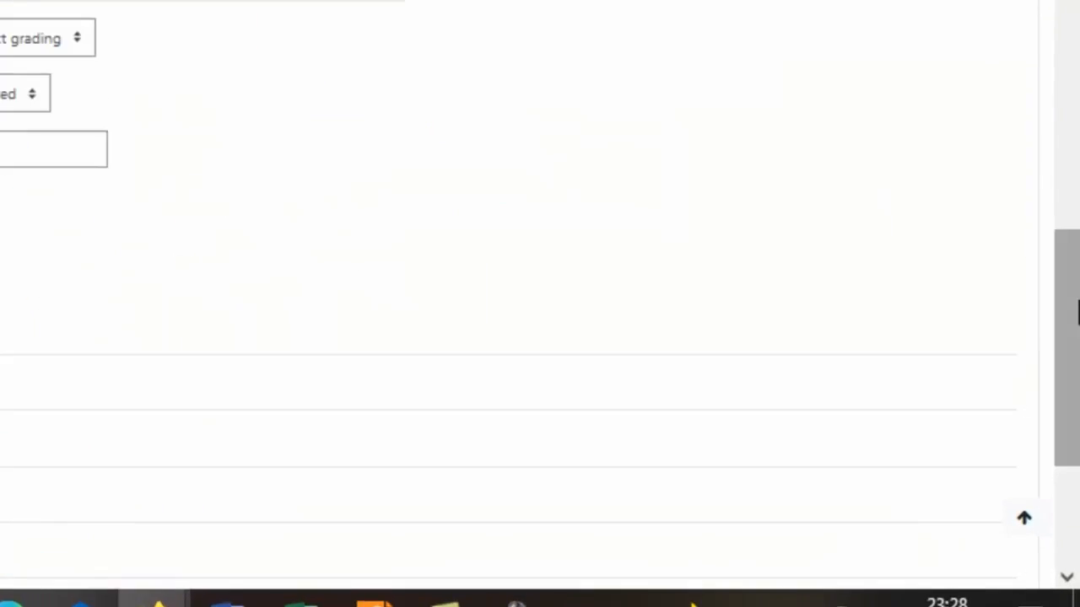
pyautogui.moveTo(1078, 287); pyautogui.dragTo(1077, 424)
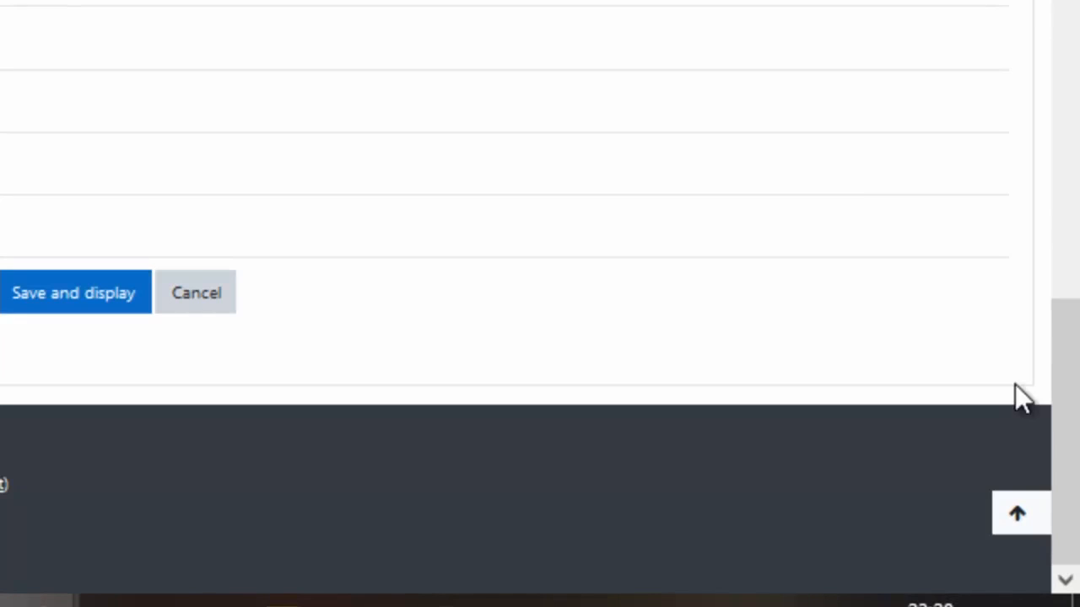
pyautogui.click(58, 344)
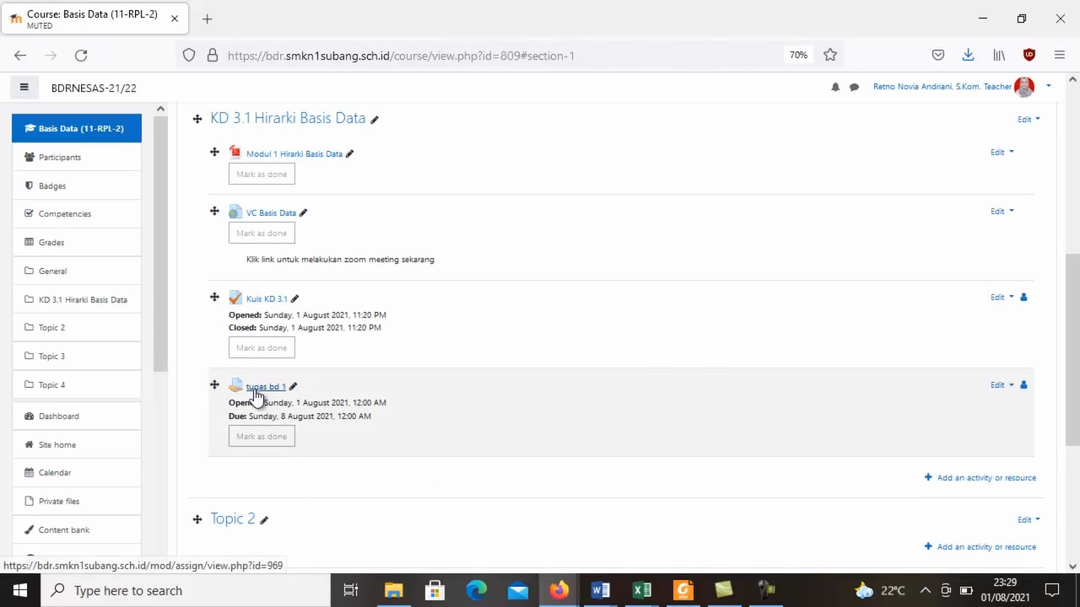
# Open the tugas bd 1 assignment from the course page and view all of its student submissions.
pyautogui.scroll(-1, 1077, 418)
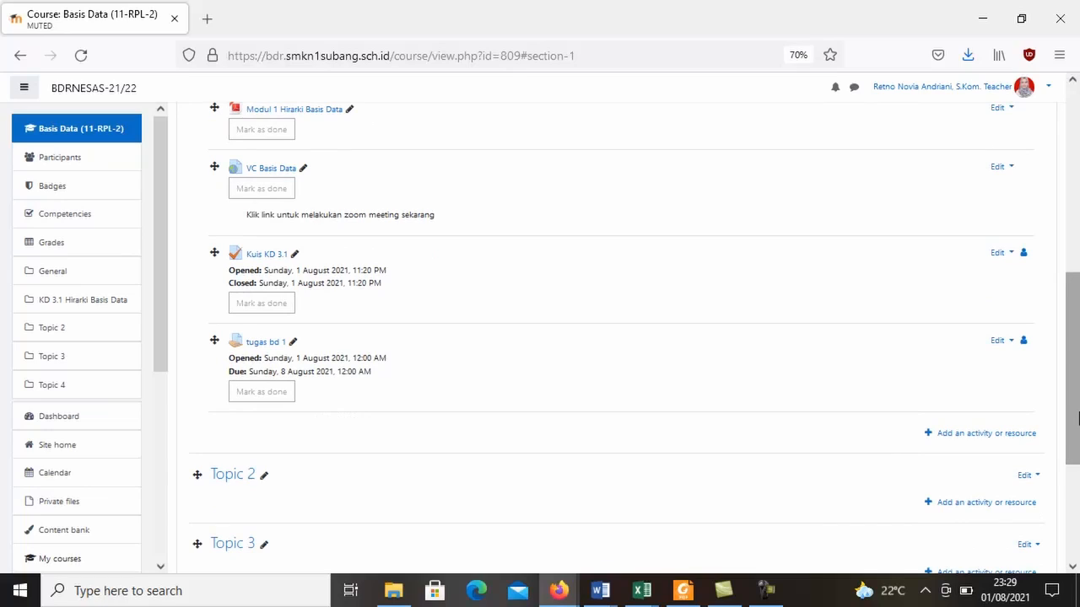
pyautogui.moveTo(1077, 417)
pyautogui.mouseDown()
pyautogui.moveTo(1077, 445)
pyautogui.moveTo(1077, 404)
pyautogui.mouseUp()
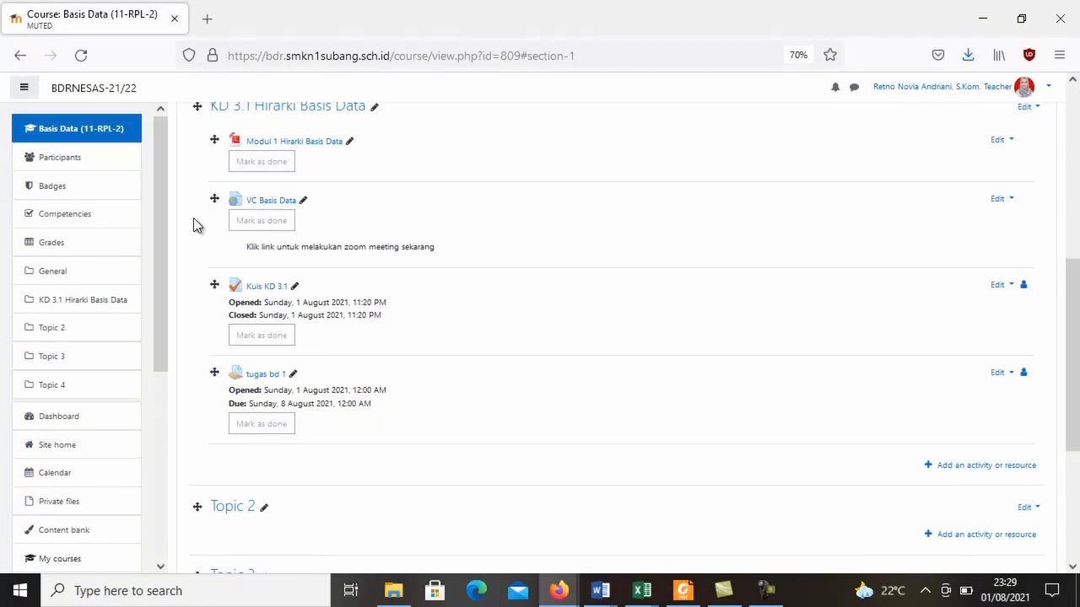
pyautogui.click(262, 379)
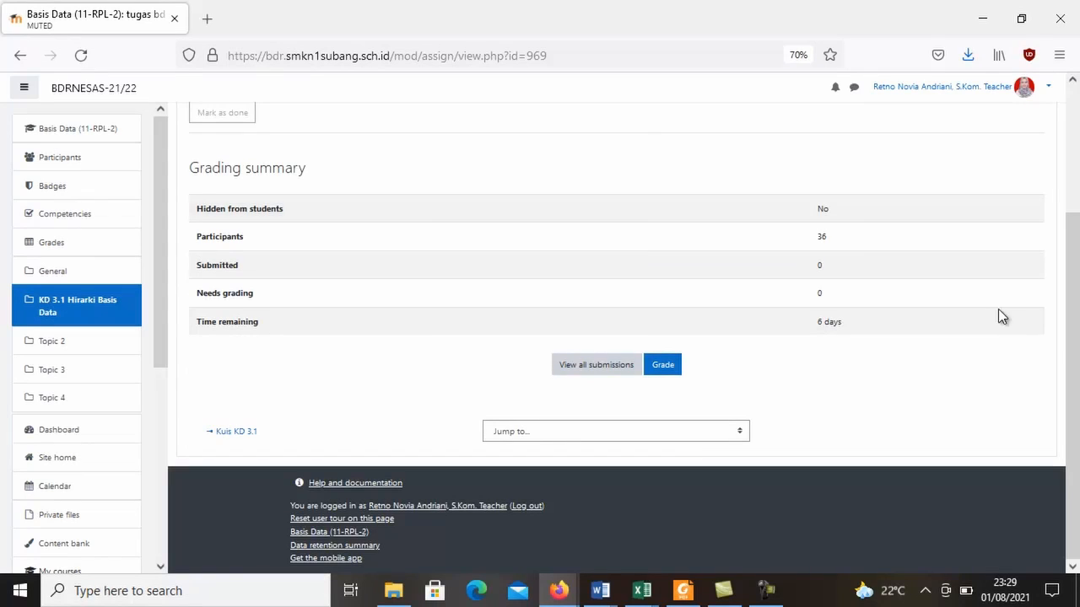
pyautogui.click(581, 368)
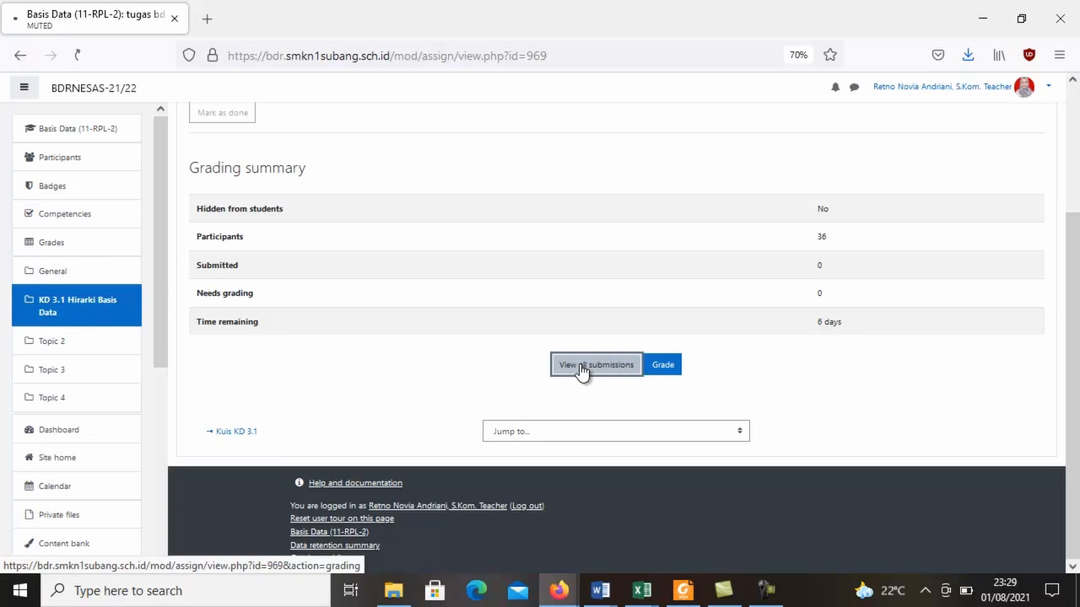
pyautogui.moveTo(1077, 211); pyautogui.dragTo(1078, 295)
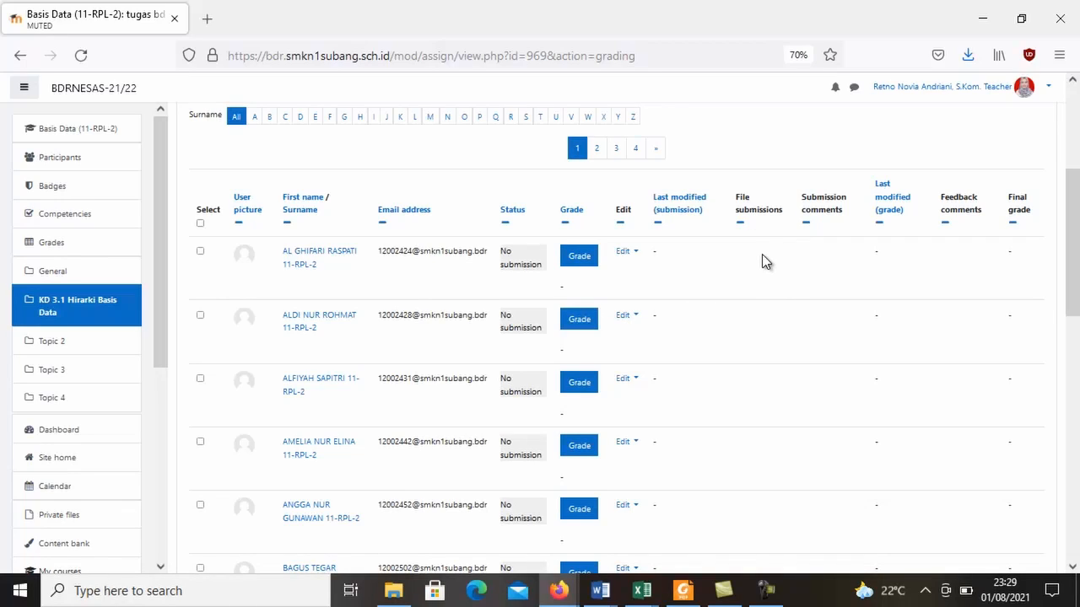
# Open the grading page of the first student in the list, look at its grade field, and return to the submissions list.
pyautogui.scroll(1, 1075, 186)
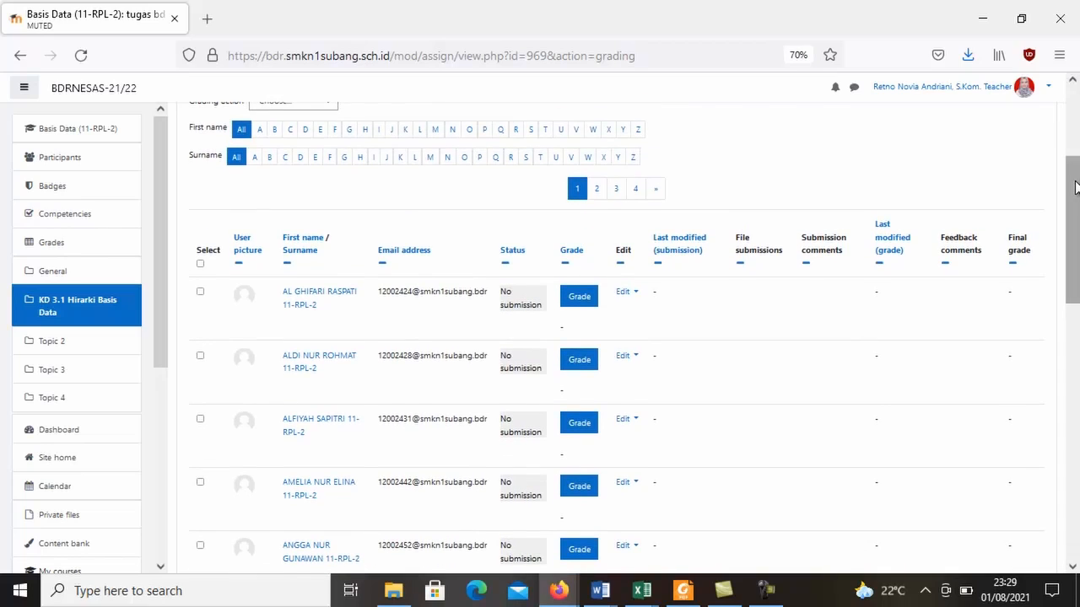
pyautogui.click(588, 303)
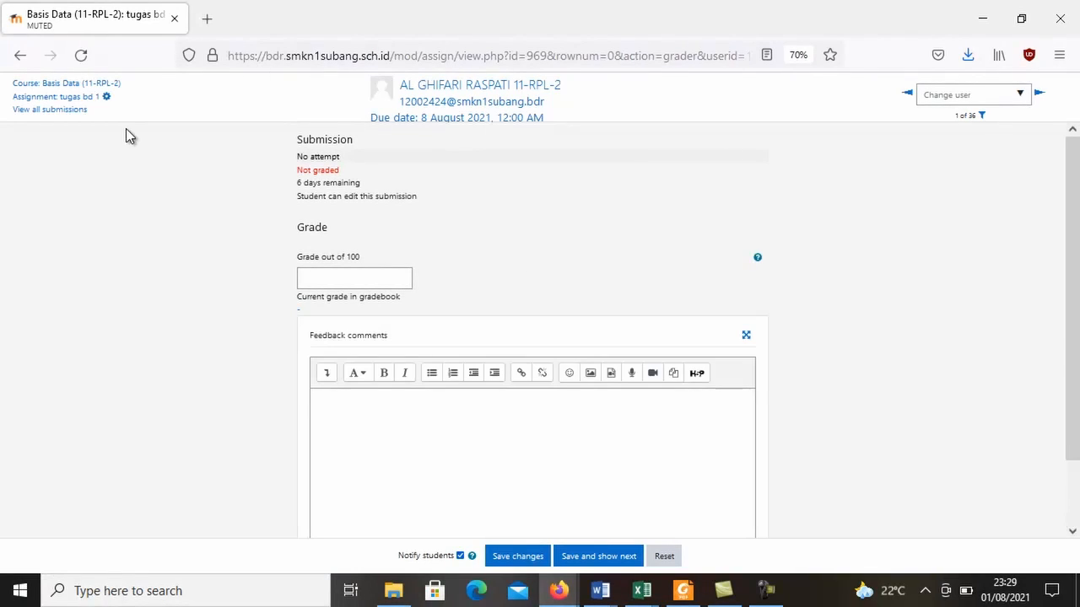
pyautogui.click(393, 281)
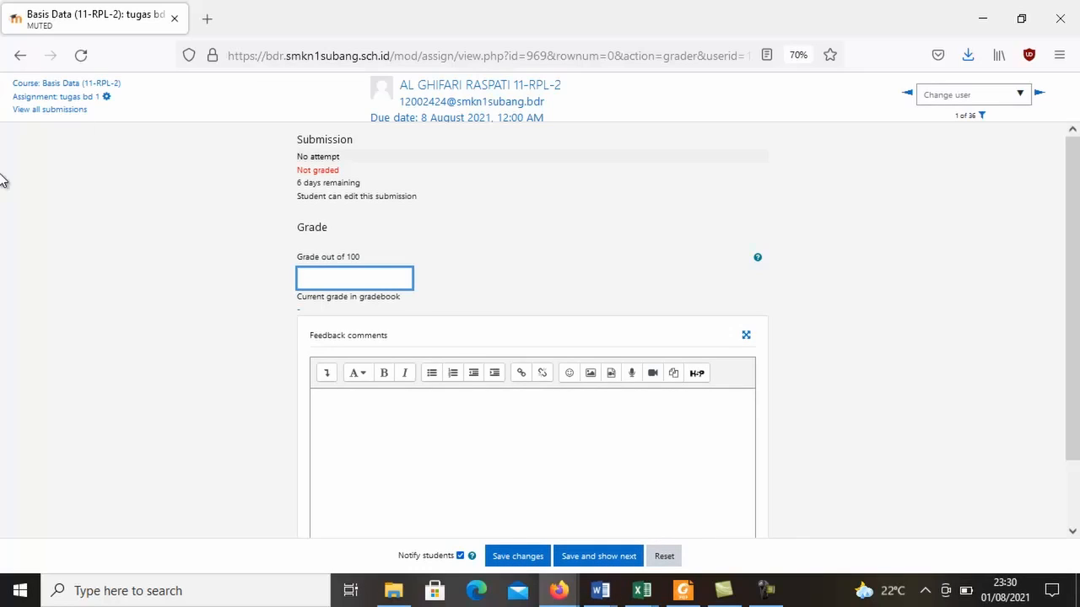
pyautogui.click(12, 59)
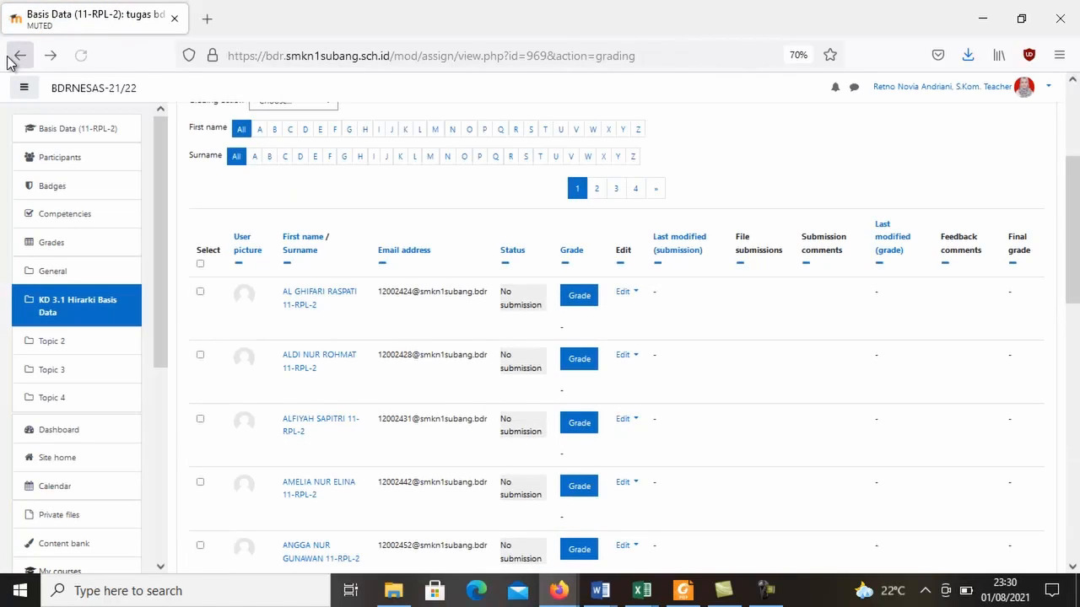
pyautogui.scroll(4, 1077, 184)
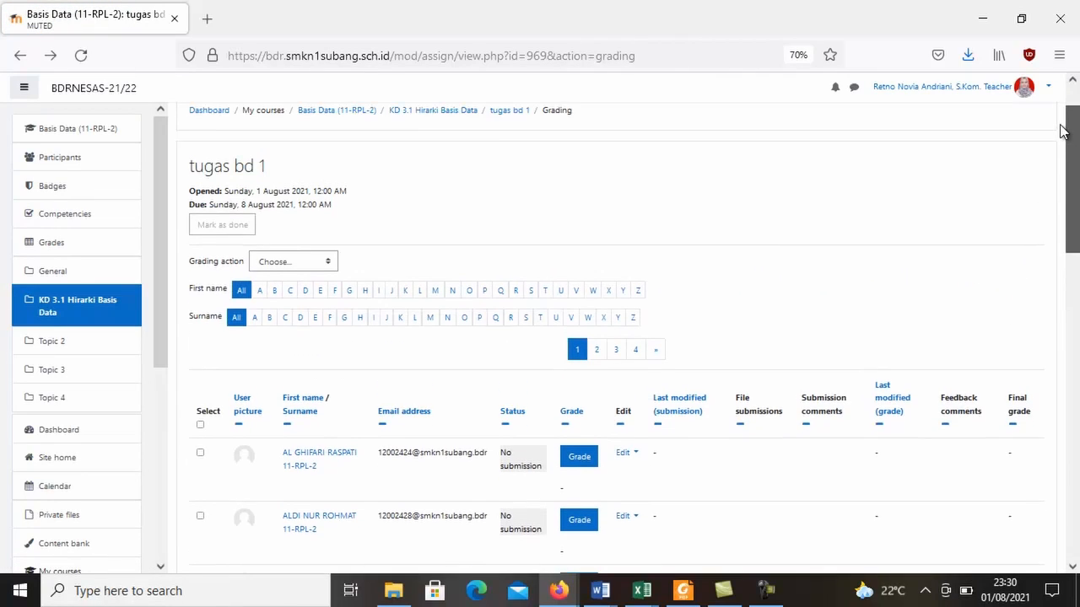
# Leave the assignment's submissions, view the Kuis KD 3.1 quiz page, and return to the course page to review its topics.
pyautogui.click(20, 59)
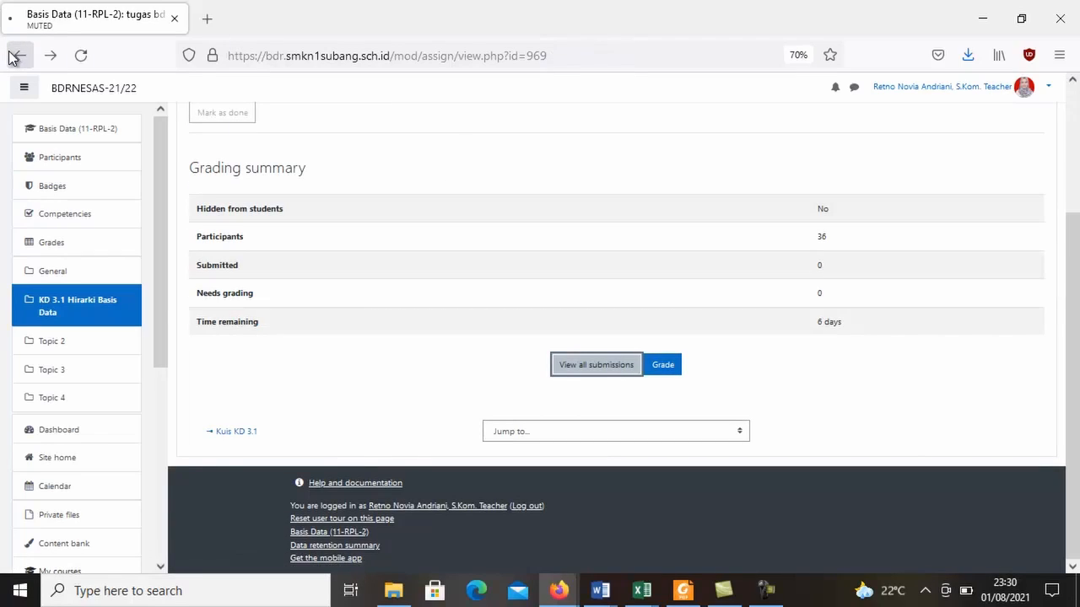
pyautogui.click(12, 57)
pyautogui.click(277, 288)
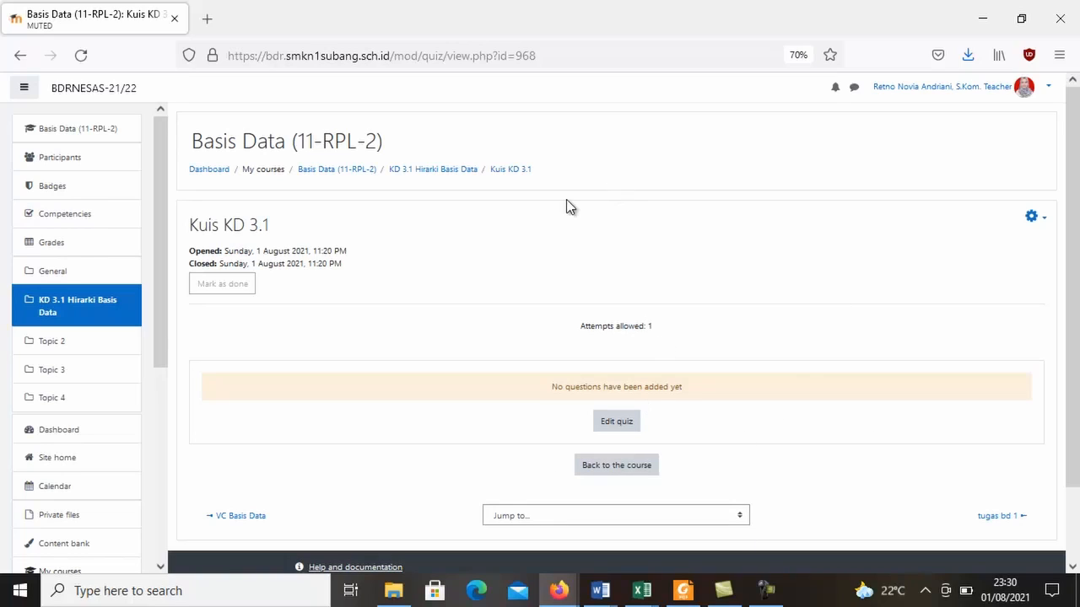
pyautogui.click(9, 54)
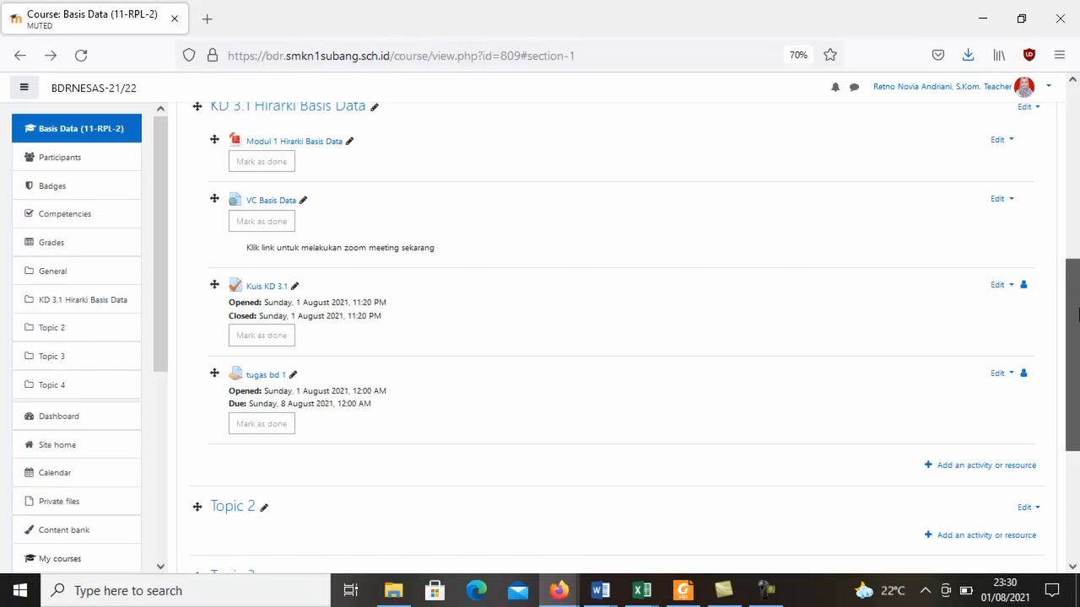
pyautogui.moveTo(1078, 314); pyautogui.dragTo(1078, 371)
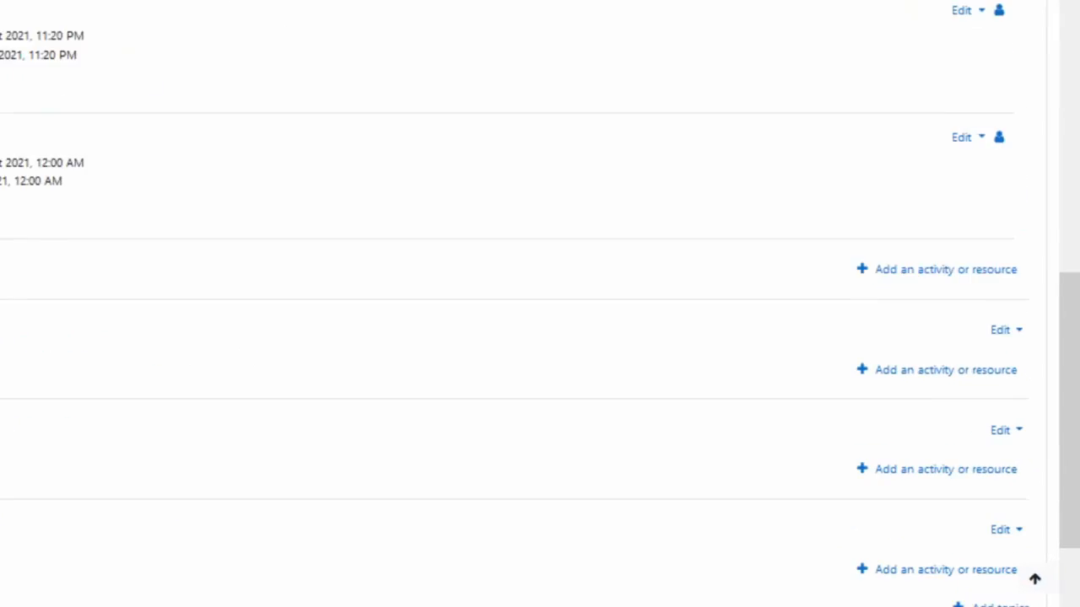
pyautogui.moveTo(1077, 395)
pyautogui.mouseDown()
pyautogui.moveTo(1077, 331)
pyautogui.moveTo(1077, 402)
pyautogui.mouseUp()
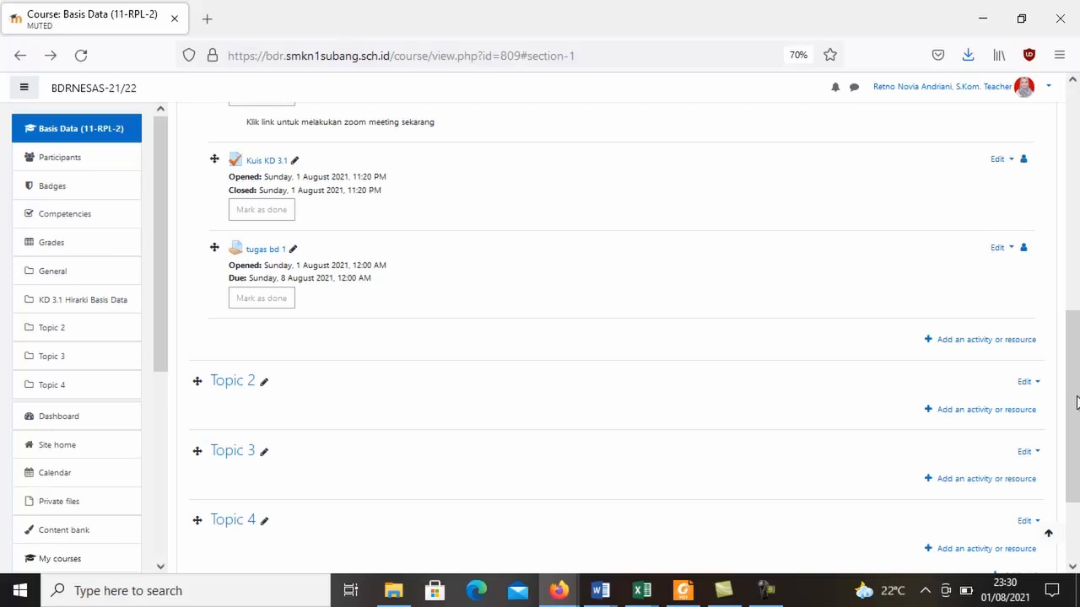
pyautogui.moveTo(1077, 359); pyautogui.dragTo(1077, 275)
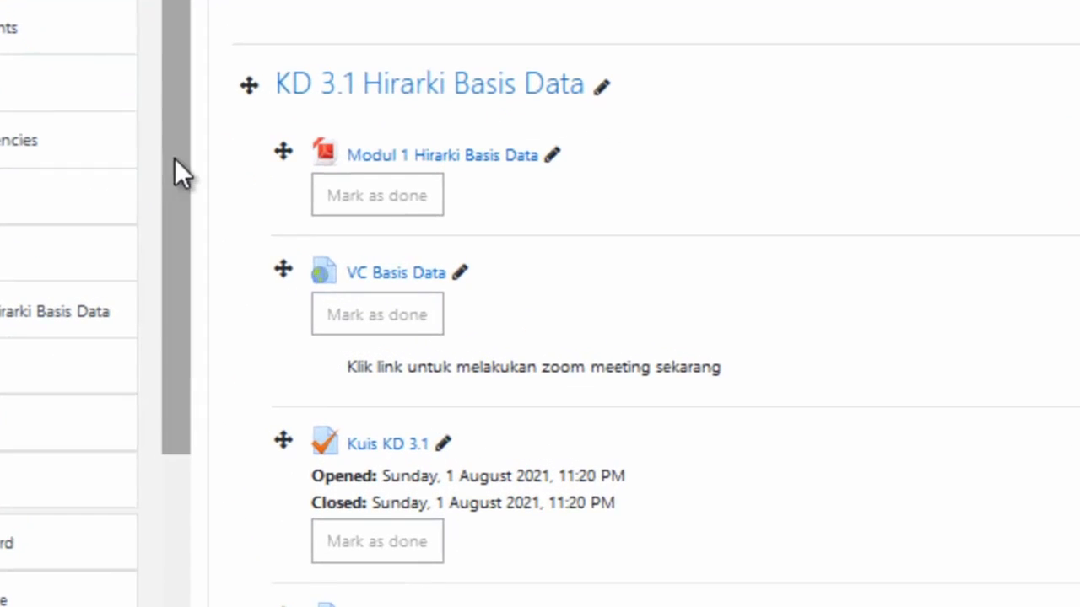
# Open the course's Grades and examine the grader report's columns for attendance, quiz, assignment and course total.
pyautogui.click(4, 218)
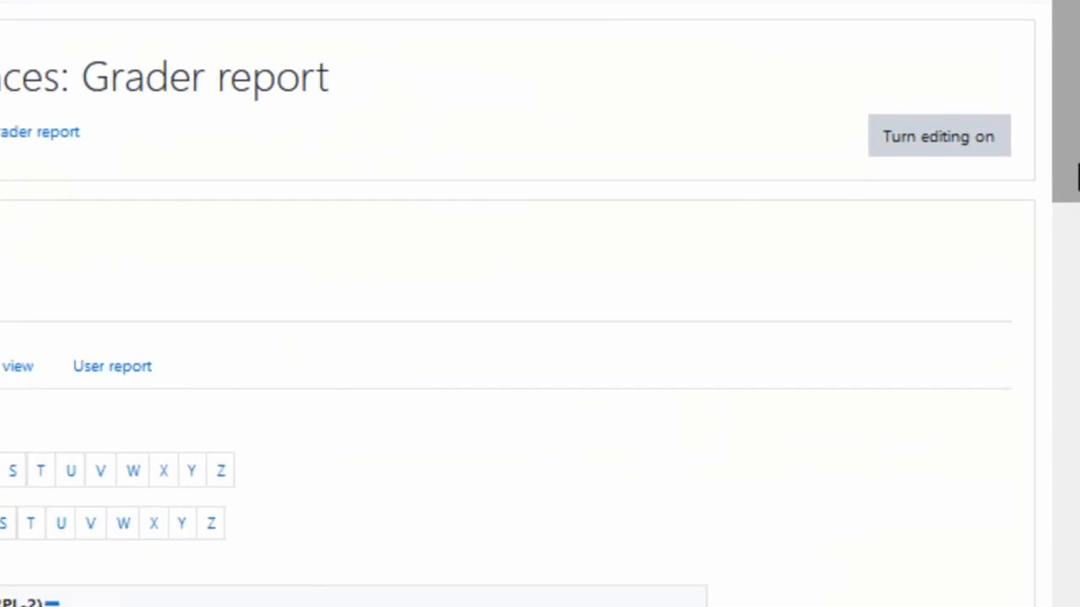
pyautogui.moveTo(1077, 244); pyautogui.dragTo(1067, 282)
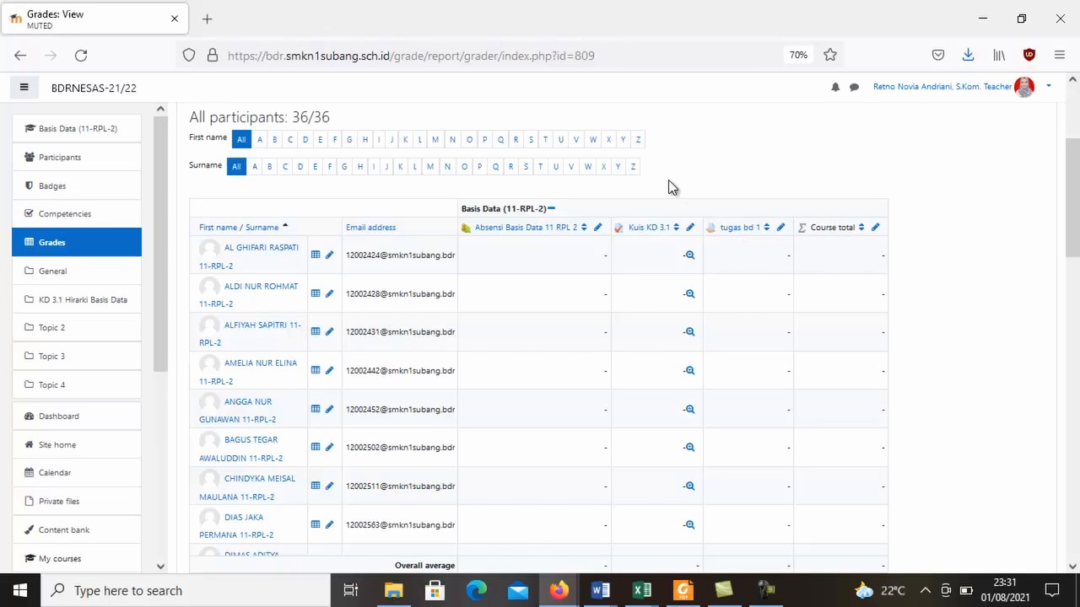
pyautogui.moveTo(1076, 233); pyautogui.dragTo(1076, 184)
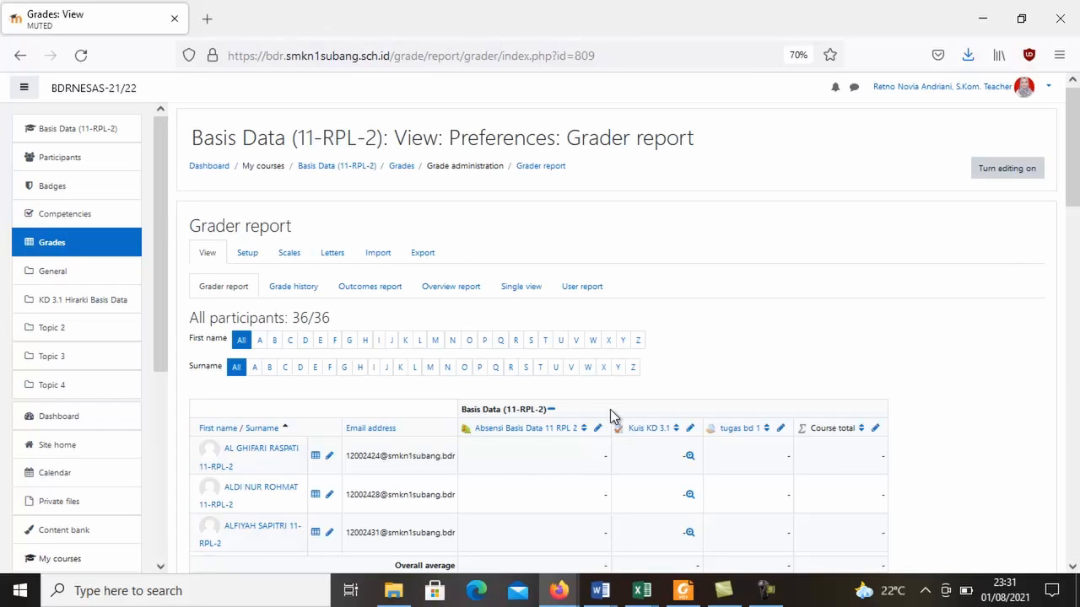
pyautogui.moveTo(1077, 167)
pyautogui.mouseDown()
pyautogui.moveTo(1076, 210)
pyautogui.moveTo(1071, 173)
pyautogui.mouseUp()
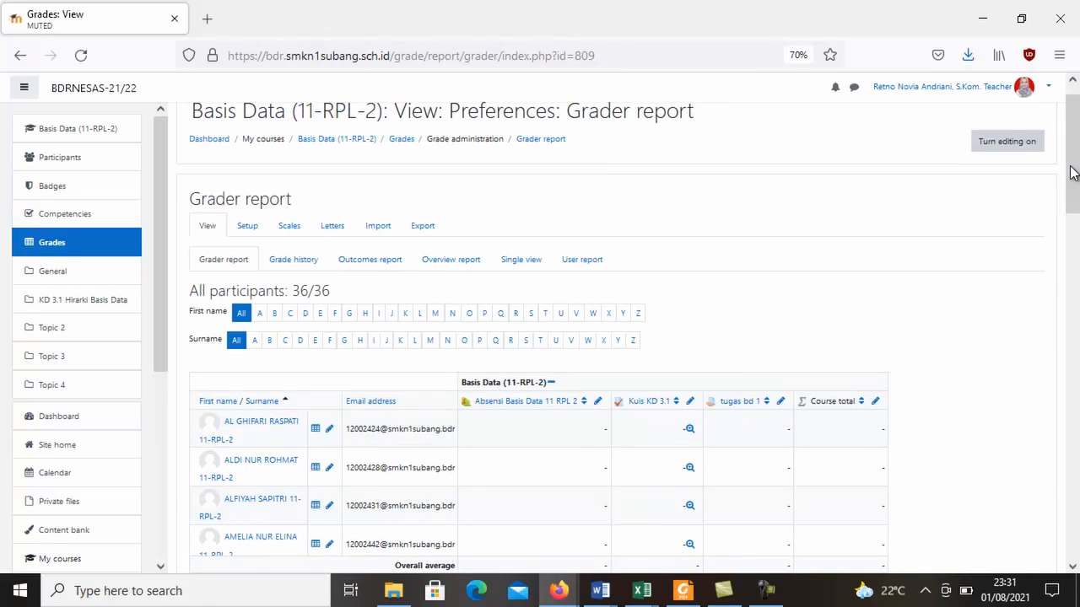
# Prepare an Excel spreadsheet export of the course grades with the Course total item excluded.
pyautogui.click(424, 235)
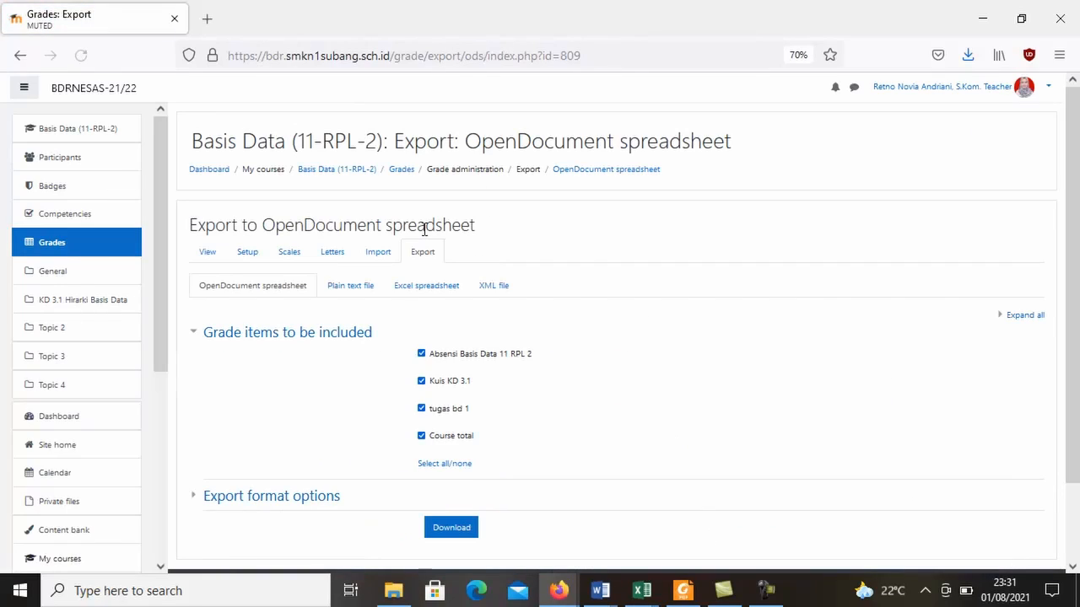
pyautogui.click(437, 297)
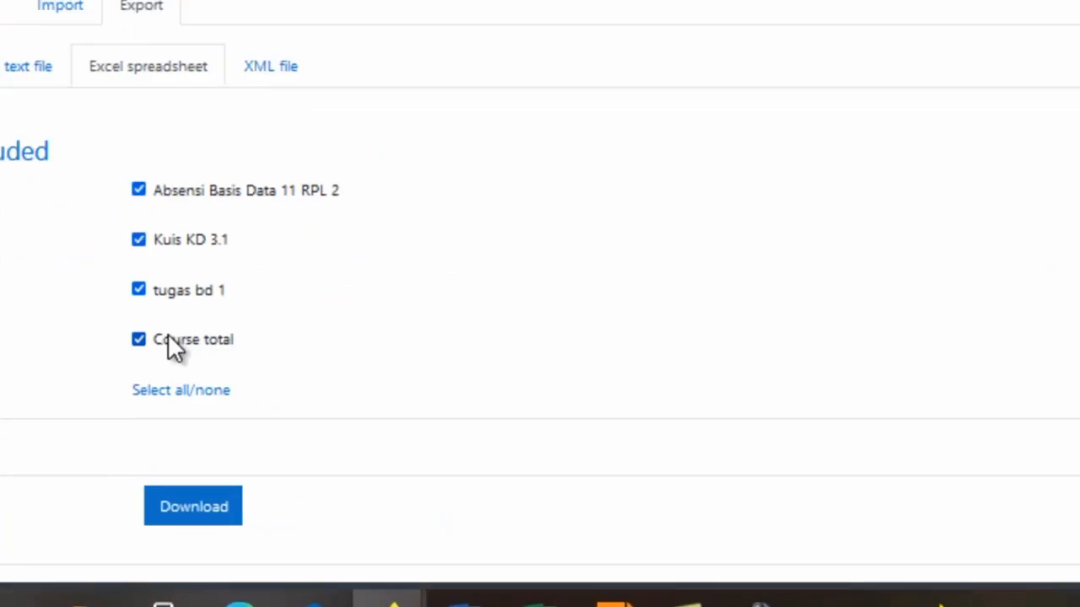
pyautogui.click(168, 339)
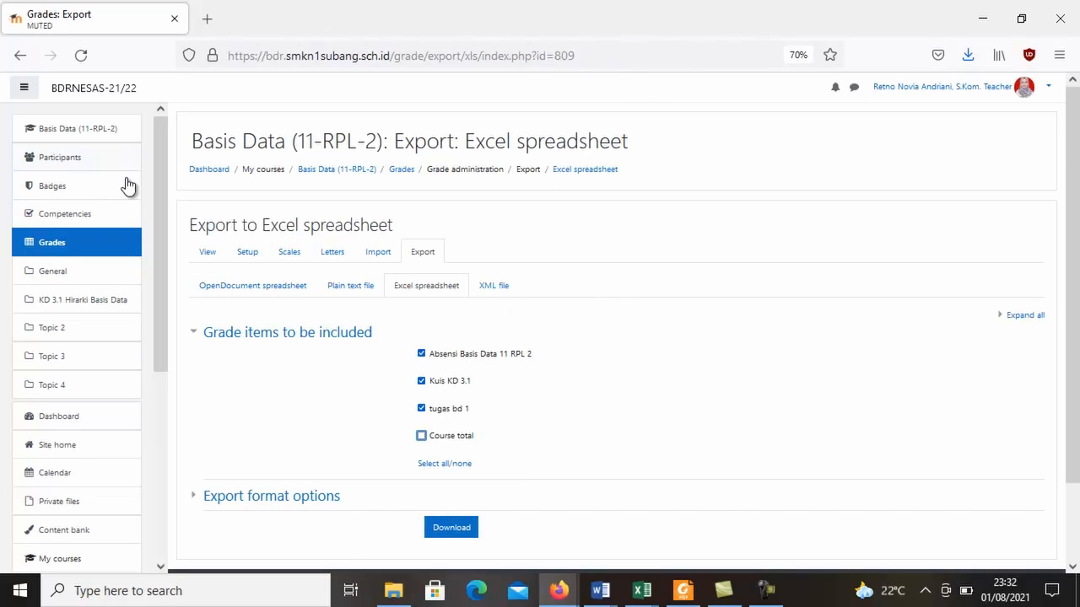
# Go to the Dashboard, leaving the grade export page without saving its changes.
pyautogui.moveTo(160, 202); pyautogui.dragTo(159, 179)
pyautogui.moveTo(160, 204); pyautogui.dragTo(137, 109)
pyautogui.click(24, 90)
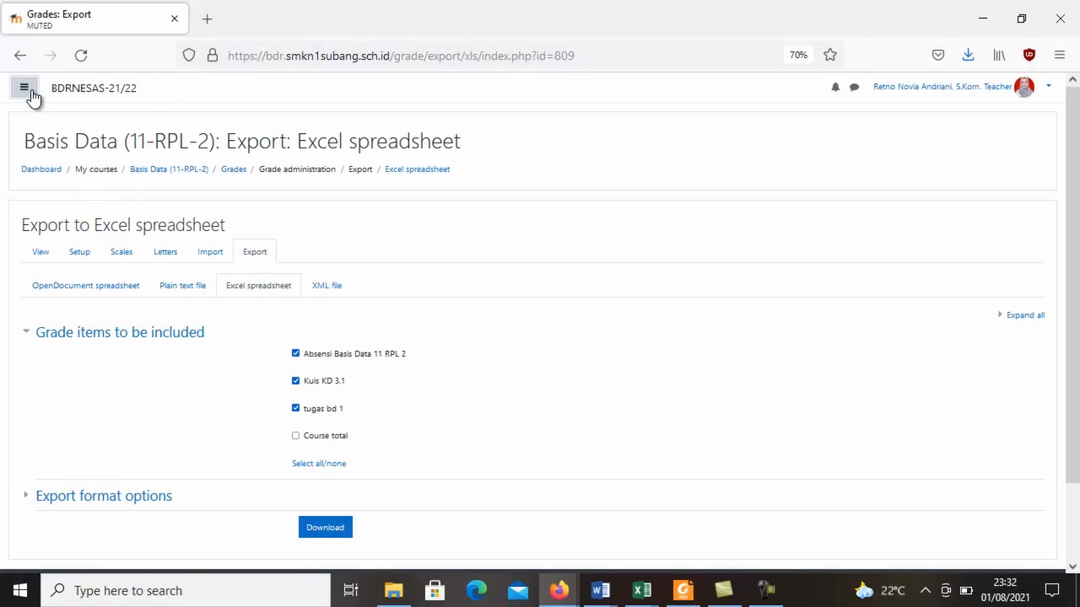
pyautogui.click(25, 90)
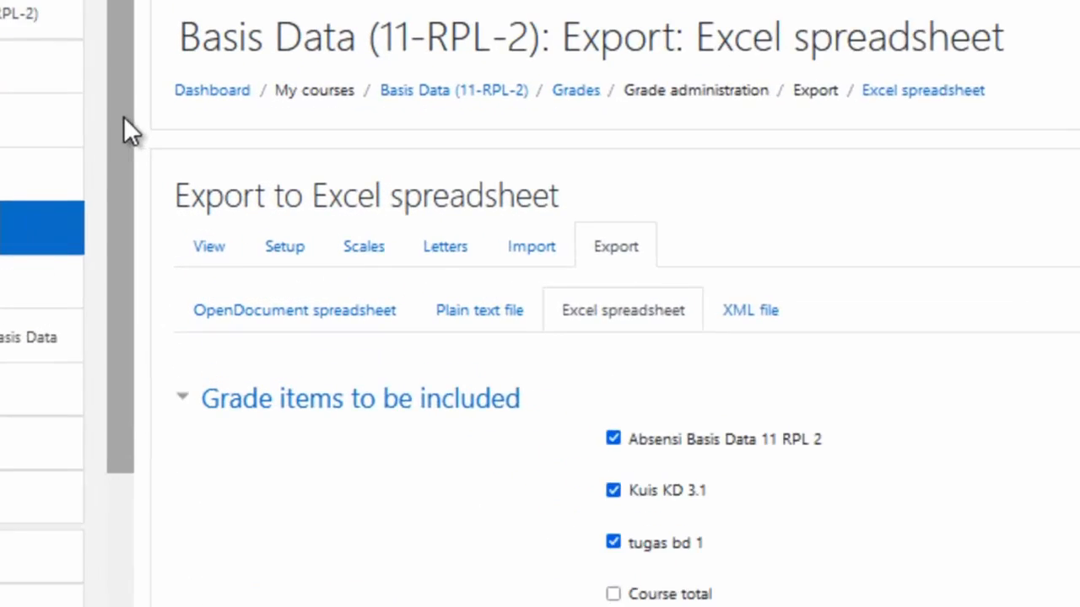
pyautogui.moveTo(157, 210); pyautogui.dragTo(156, 280)
pyautogui.click(26, 256)
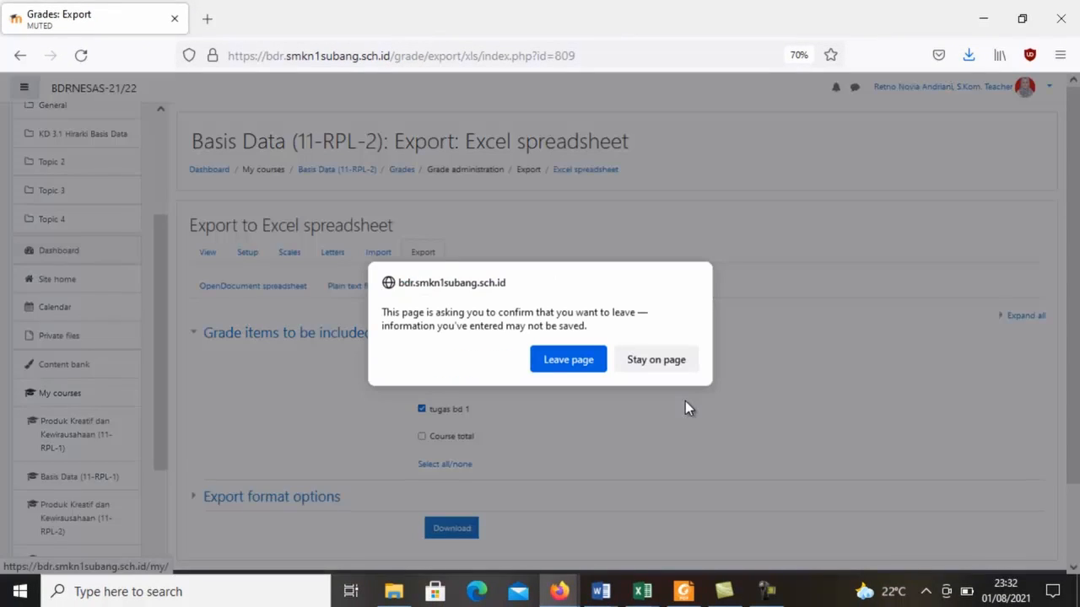
pyautogui.click(586, 358)
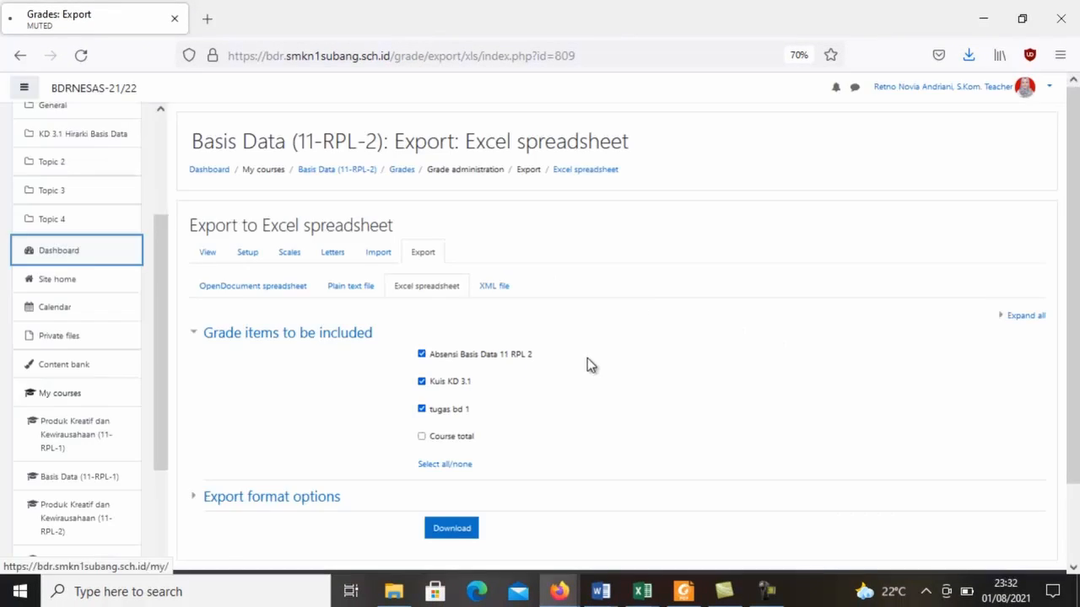